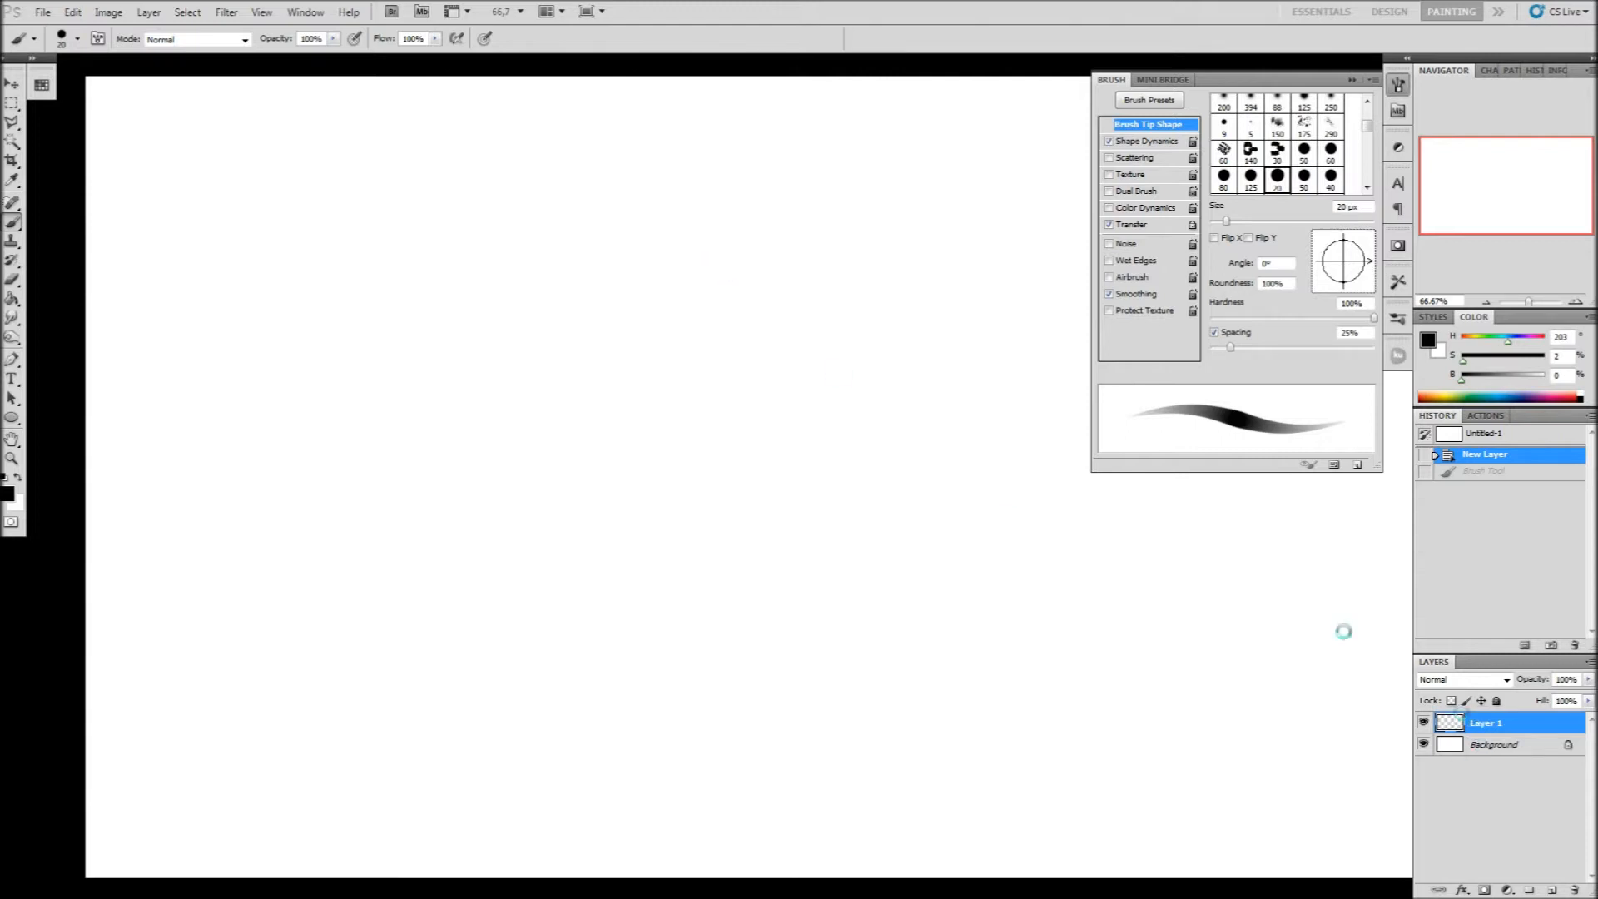
Paint a small jagged black mark in the canvas's upper middle with a hard round brush at 13 px
{"action": "right_click", "coordinate": [671, 278]}
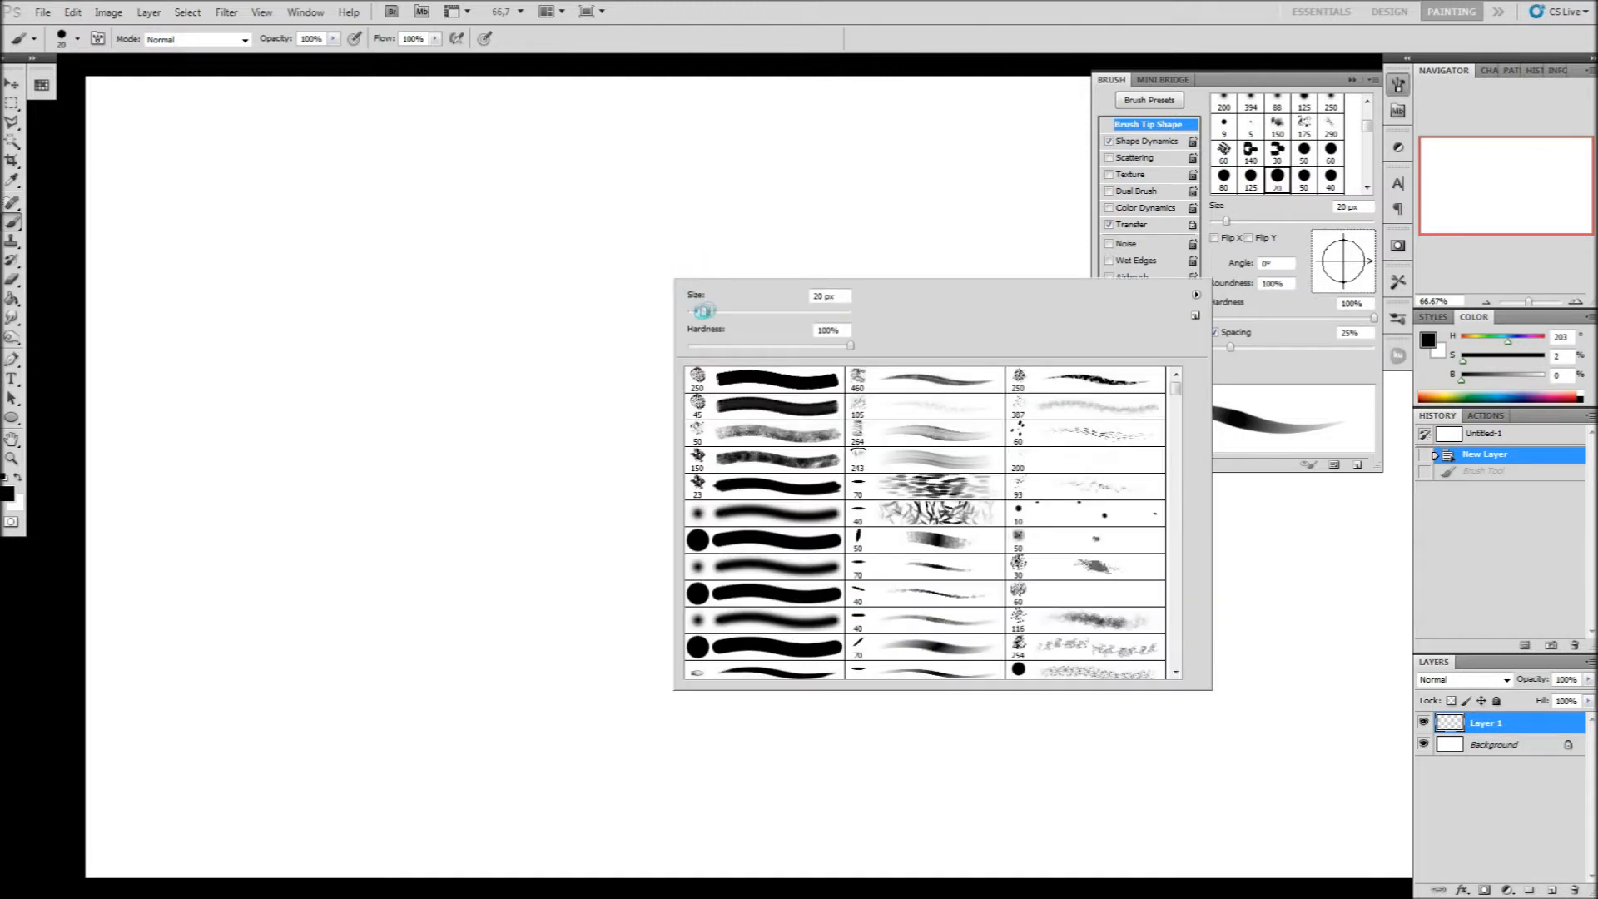
{"action": "left_click_drag", "start_coordinate": [708, 310], "coordinate": [702, 311]}
{"action": "left_click", "coordinate": [635, 253]}
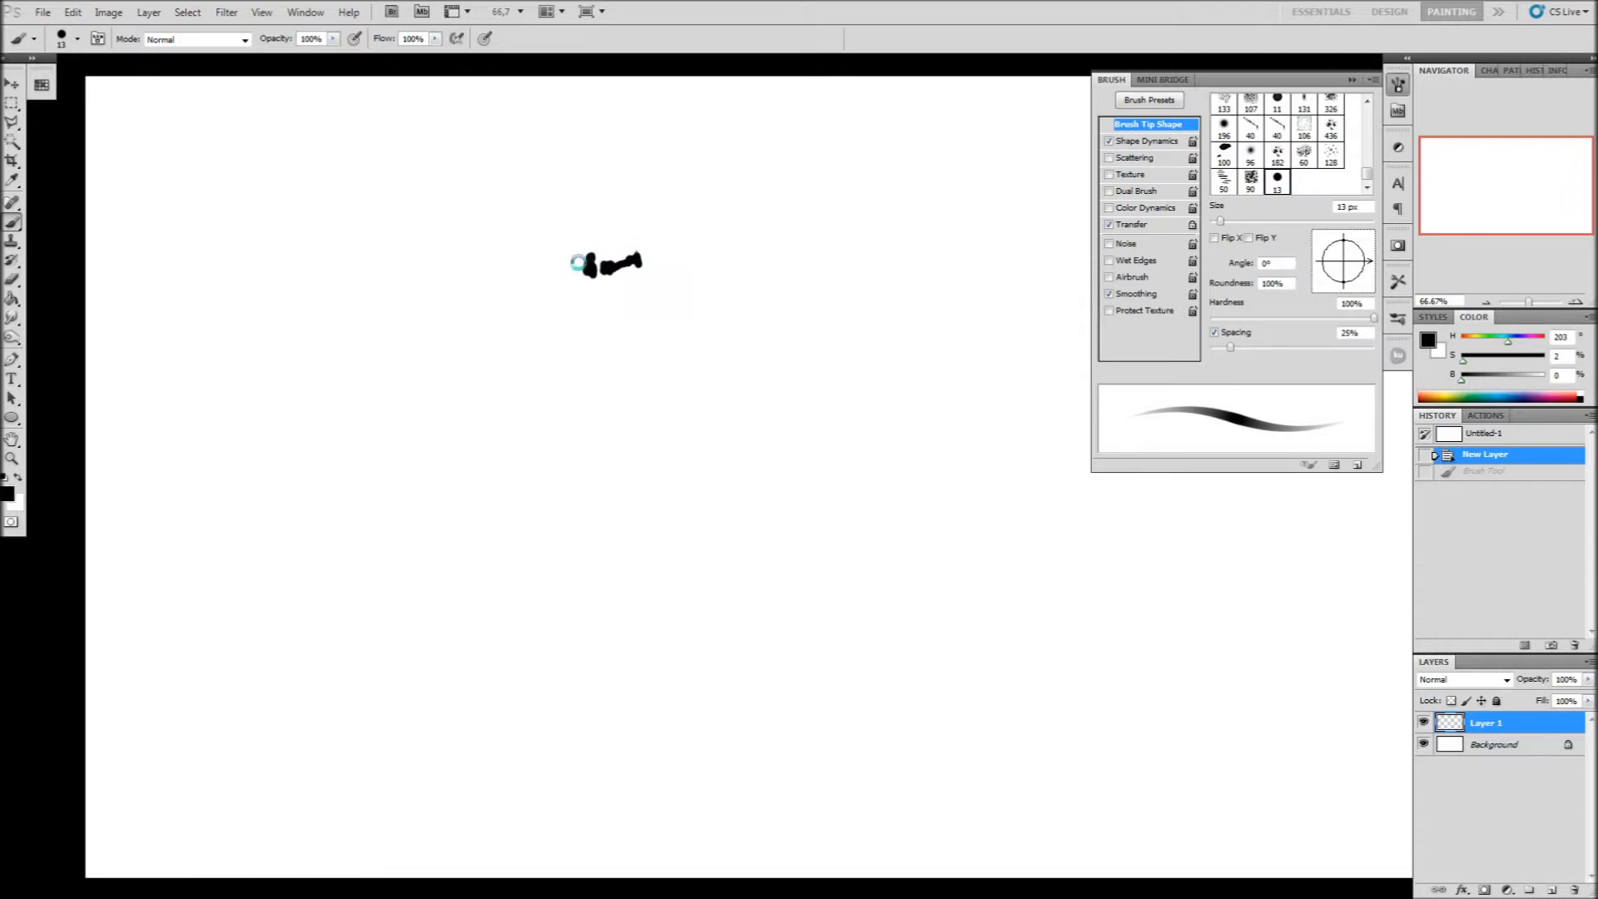
{"action": "mouse_move", "coordinate": [557, 262]}
{"action": "left_mouse_down"}
{"action": "mouse_move", "coordinate": [645, 262]}
{"action": "mouse_move", "coordinate": [617, 256]}
{"action": "mouse_move", "coordinate": [647, 234]}
{"action": "mouse_move", "coordinate": [679, 264]}
{"action": "mouse_move", "coordinate": [609, 251]}
{"action": "mouse_move", "coordinate": [653, 282]}
{"action": "left_mouse_up"}
Reduce the brush to 8 px and build the mark up with short spiky black strokes
{"action": "right_click", "coordinate": [650, 232]}
{"action": "left_click", "coordinate": [621, 247]}
{"action": "right_click", "coordinate": [628, 252]}
{"action": "left_click", "coordinate": [616, 248]}
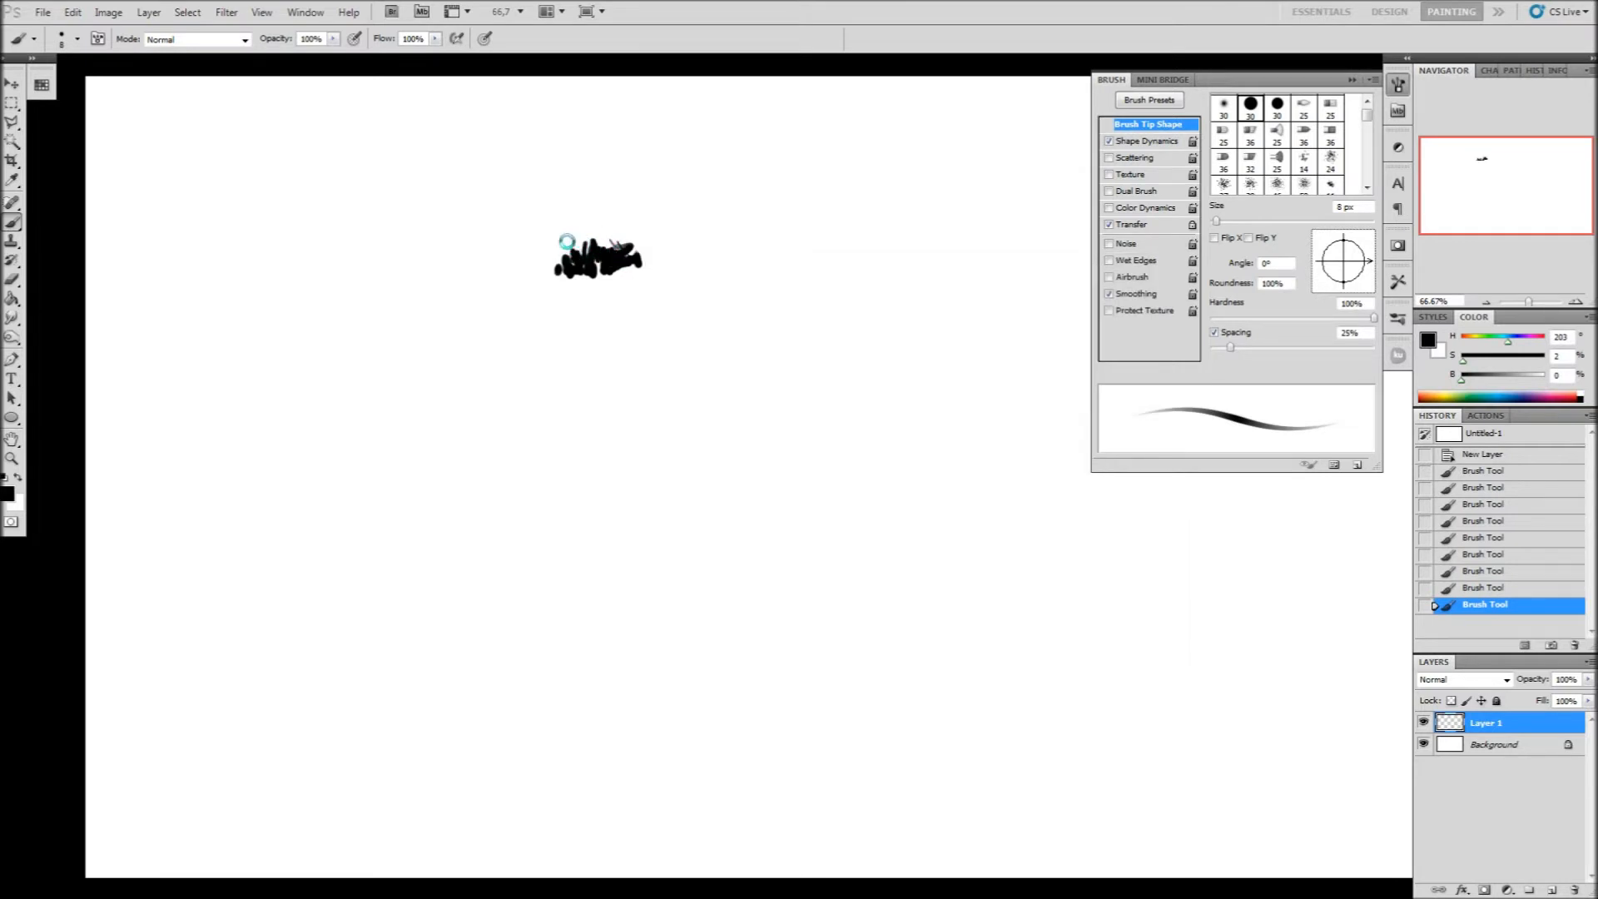
{"action": "mouse_move", "coordinate": [594, 263]}
{"action": "left_mouse_down"}
{"action": "mouse_move", "coordinate": [548, 250]}
{"action": "mouse_move", "coordinate": [556, 268]}
{"action": "mouse_move", "coordinate": [636, 259]}
{"action": "mouse_move", "coordinate": [606, 280]}
{"action": "mouse_move", "coordinate": [542, 274]}
{"action": "mouse_move", "coordinate": [616, 278]}
{"action": "left_mouse_up"}
Shade the underside of the black mark with a soft round brush at 112 px
{"action": "right_click", "coordinate": [616, 279]}
{"action": "left_click", "coordinate": [712, 563]}
{"action": "left_click_drag", "start_coordinate": [696, 309], "coordinate": [721, 309]}
{"action": "mouse_move", "coordinate": [616, 268]}
{"action": "left_mouse_down"}
{"action": "mouse_move", "coordinate": [612, 285]}
{"action": "mouse_move", "coordinate": [562, 273]}
{"action": "mouse_move", "coordinate": [623, 255]}
{"action": "left_mouse_up"}
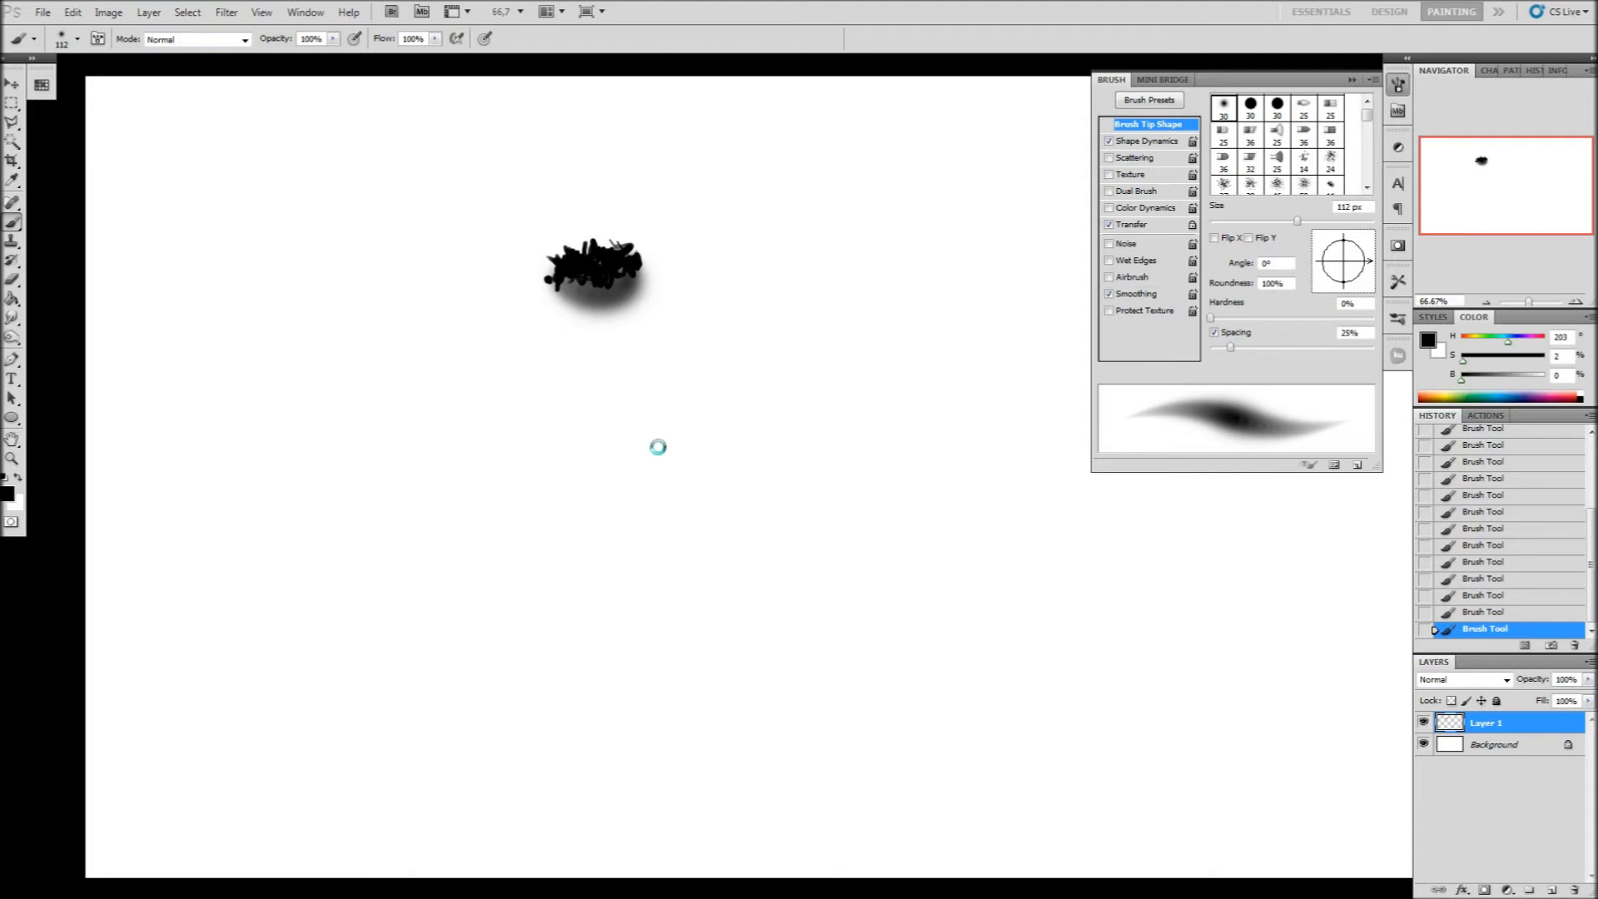
Trim the shape's right edge to a clean slant using a soft 21 px eraser
{"action": "key", "text": "e"}
{"action": "right_click", "coordinate": [714, 306]}
{"action": "left_click_drag", "start_coordinate": [806, 333], "coordinate": [728, 330]}
{"action": "left_click", "coordinate": [678, 287]}
{"action": "left_click", "coordinate": [804, 342]}
{"action": "left_click", "coordinate": [648, 276]}
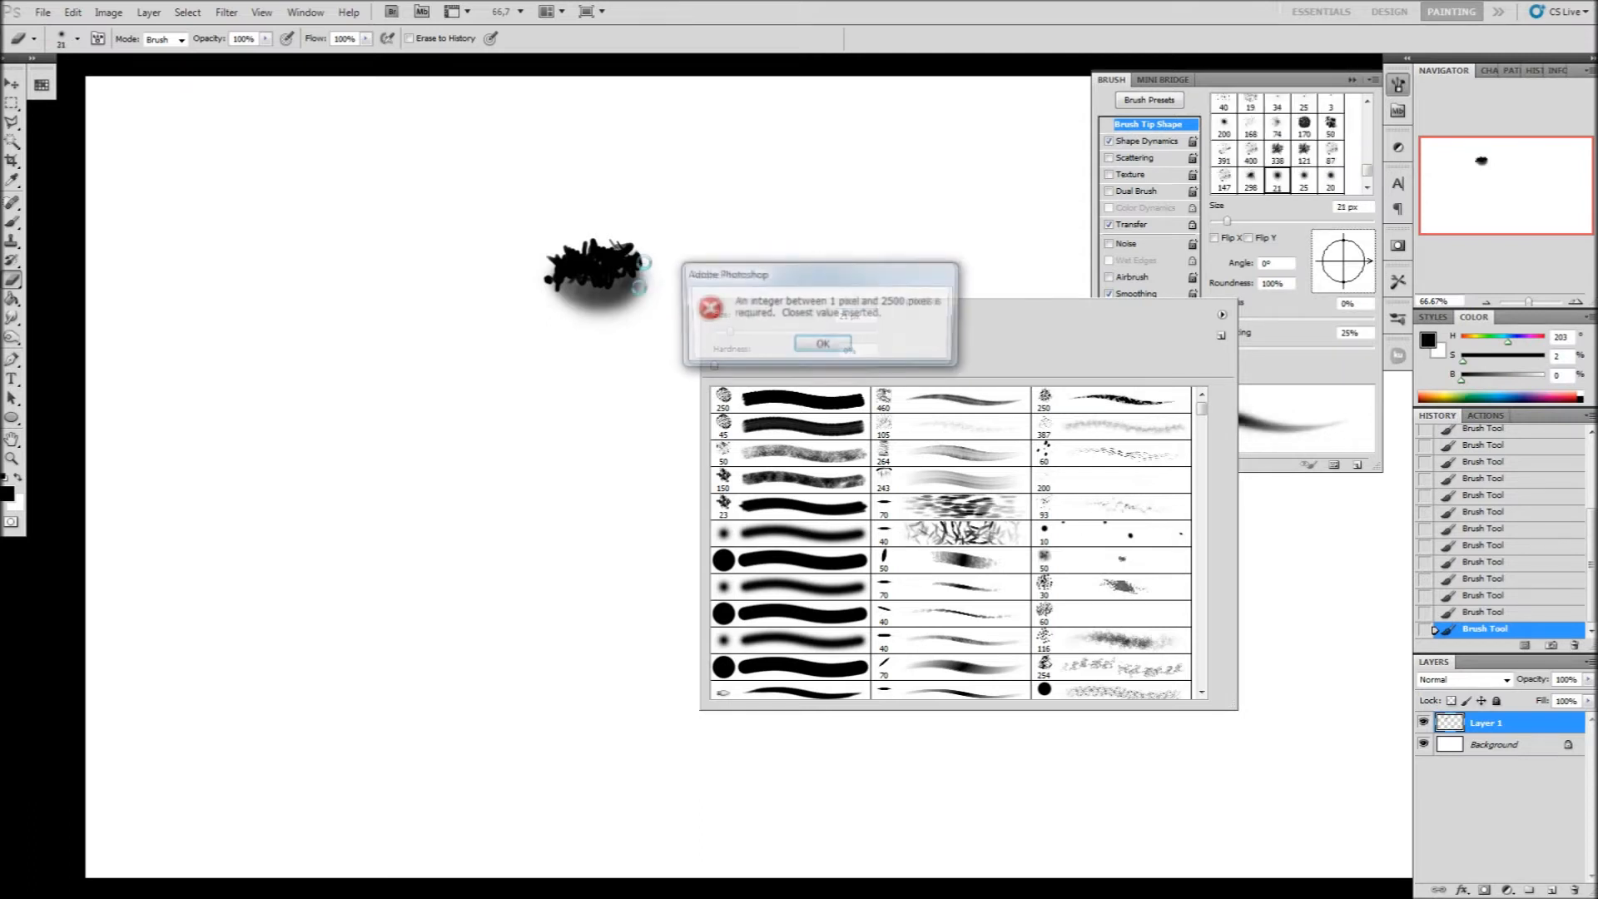
{"action": "left_click", "coordinate": [811, 343]}
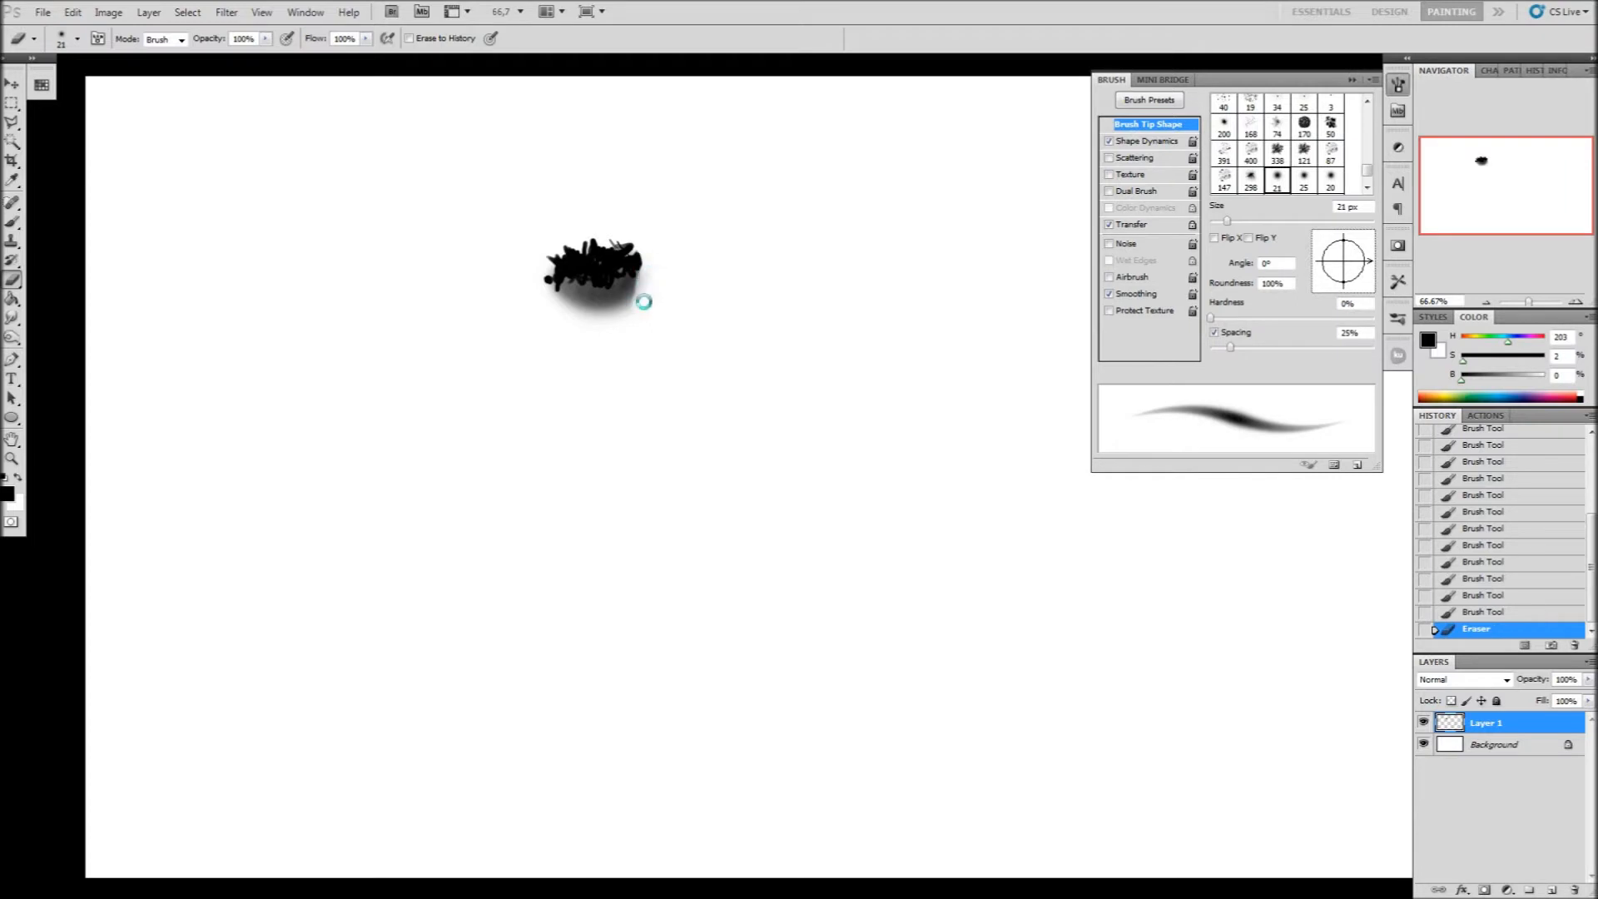
{"action": "mouse_move", "coordinate": [631, 310]}
{"action": "left_mouse_down"}
{"action": "mouse_move", "coordinate": [645, 242]}
{"action": "mouse_move", "coordinate": [626, 323]}
{"action": "mouse_move", "coordinate": [635, 399]}
{"action": "left_mouse_up"}
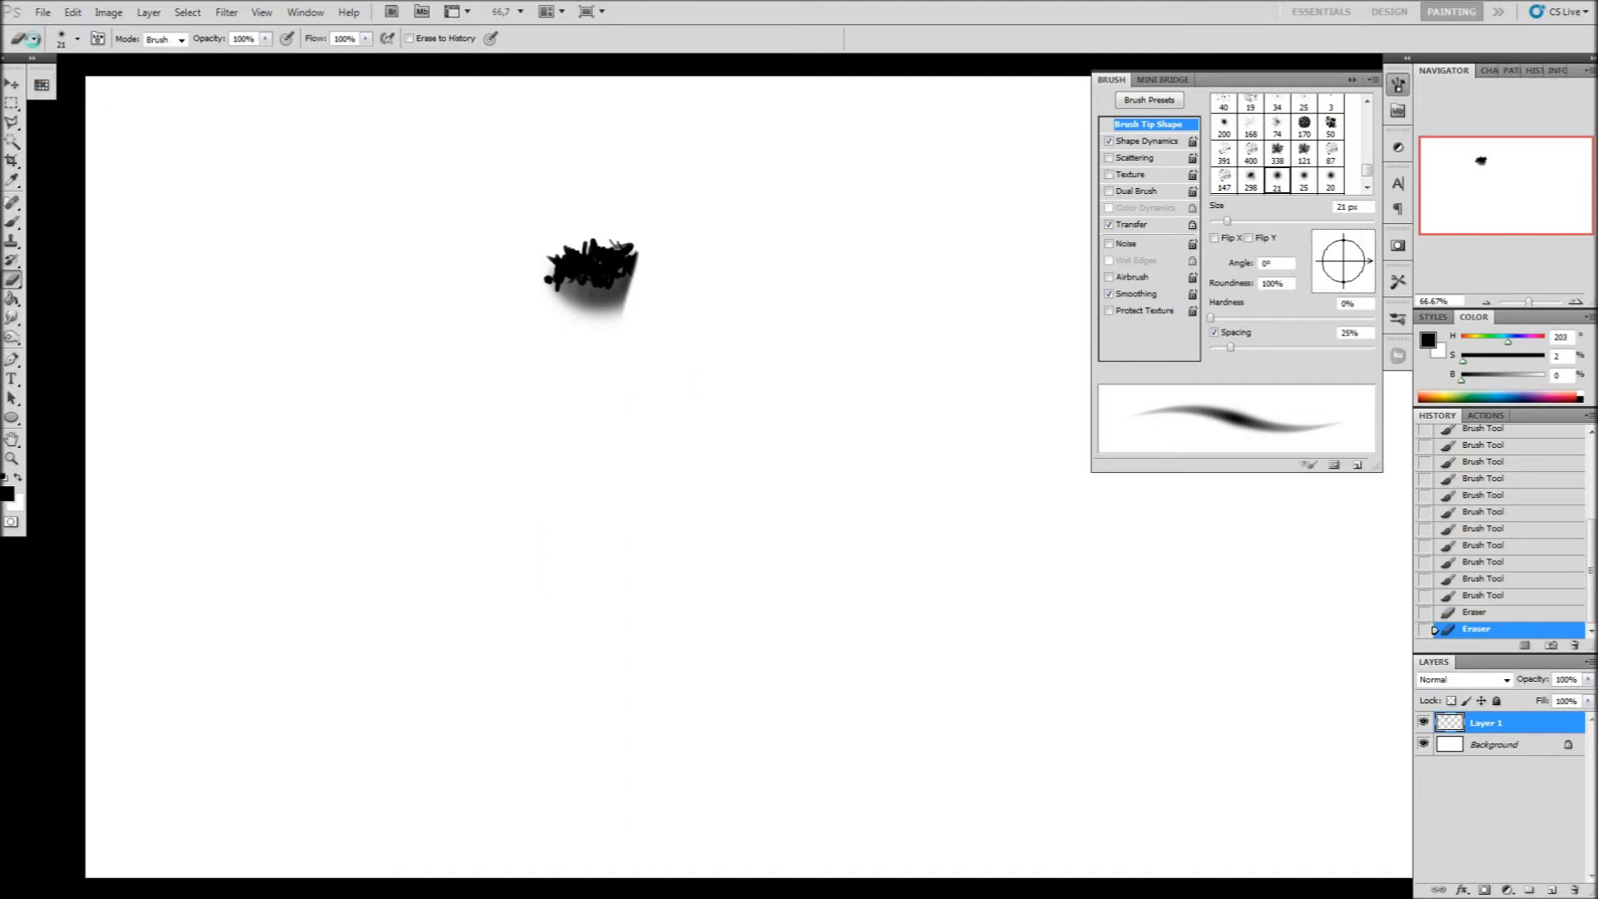
Revert the stray eraser stroke across the shape and enclose the whole shape in a rectangular marquee selection
{"action": "key", "text": "l"}
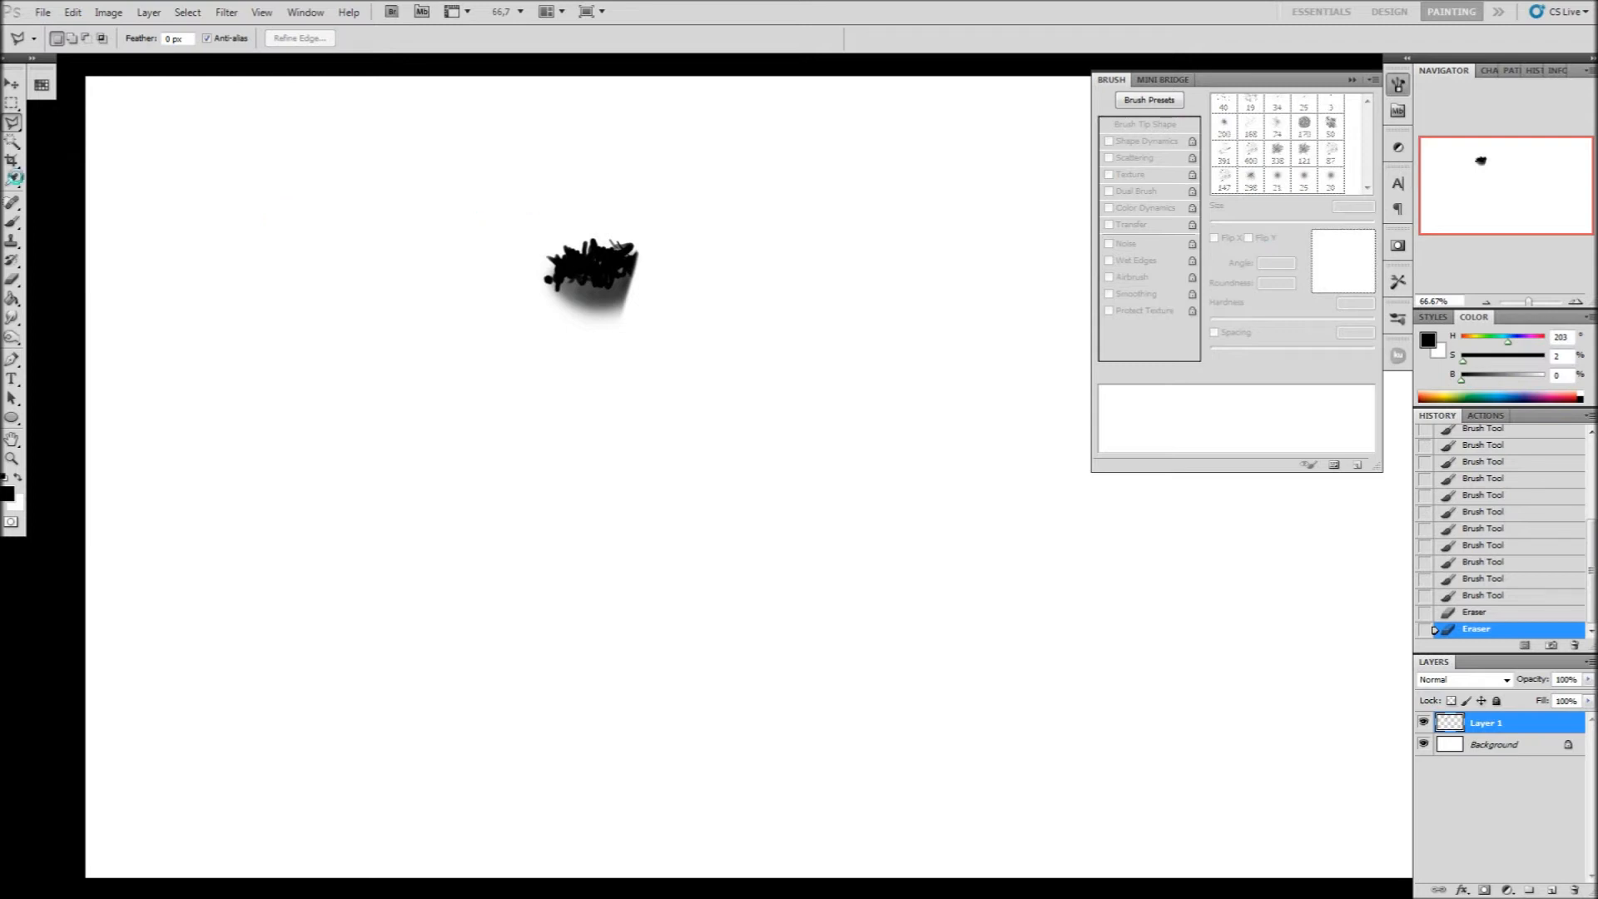
{"action": "left_click", "coordinate": [12, 103]}
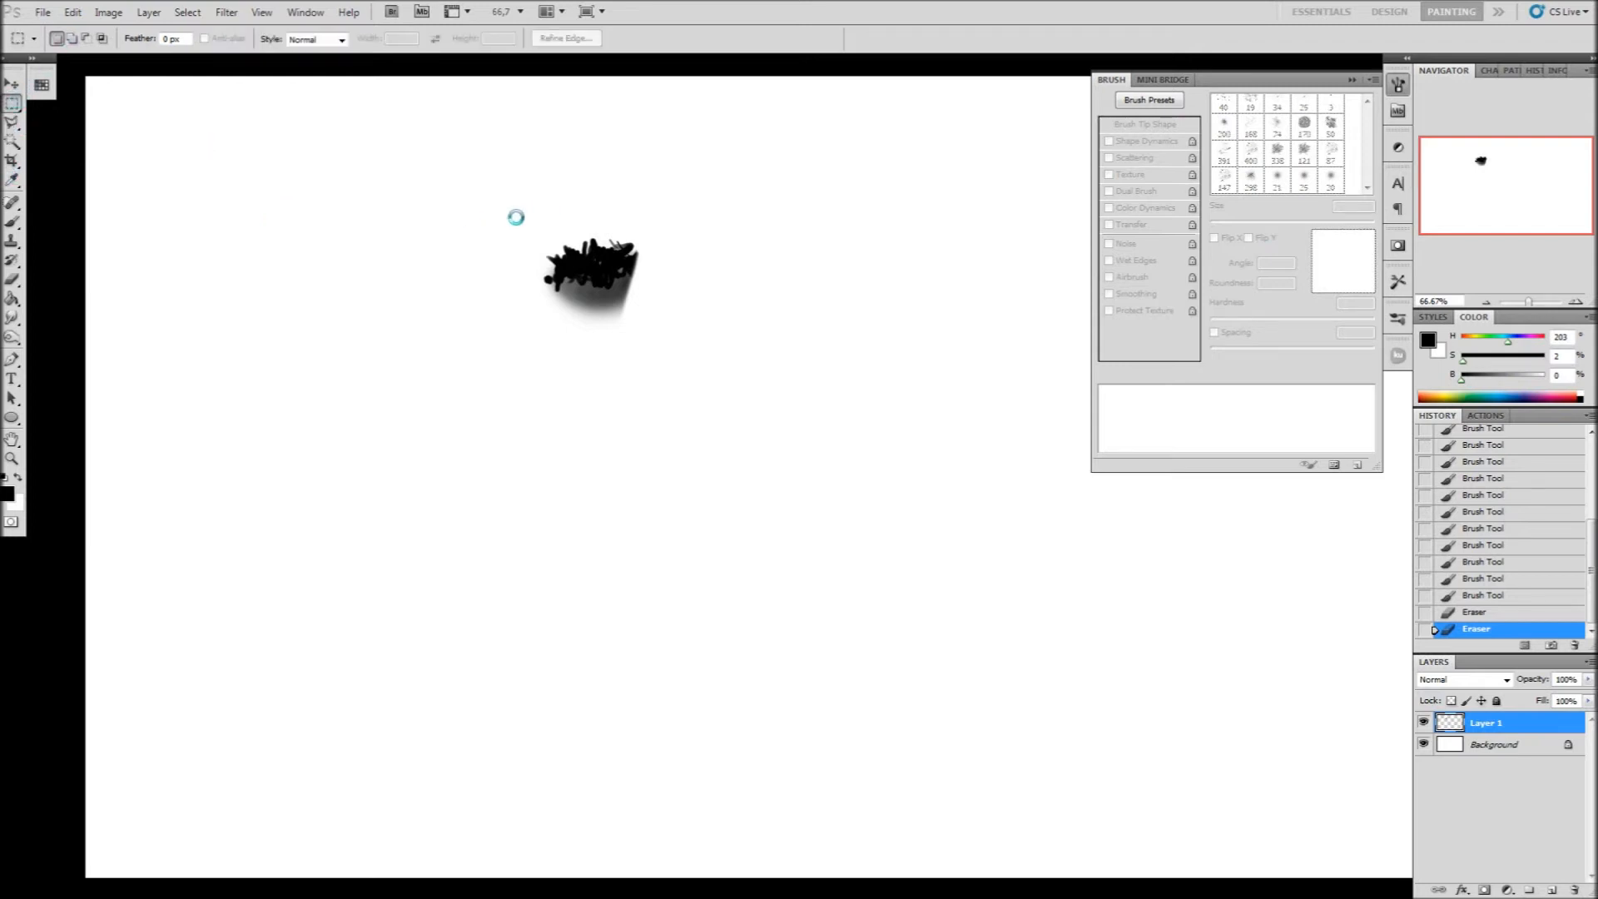
{"action": "left_click_drag", "start_coordinate": [509, 219], "coordinate": [659, 348]}
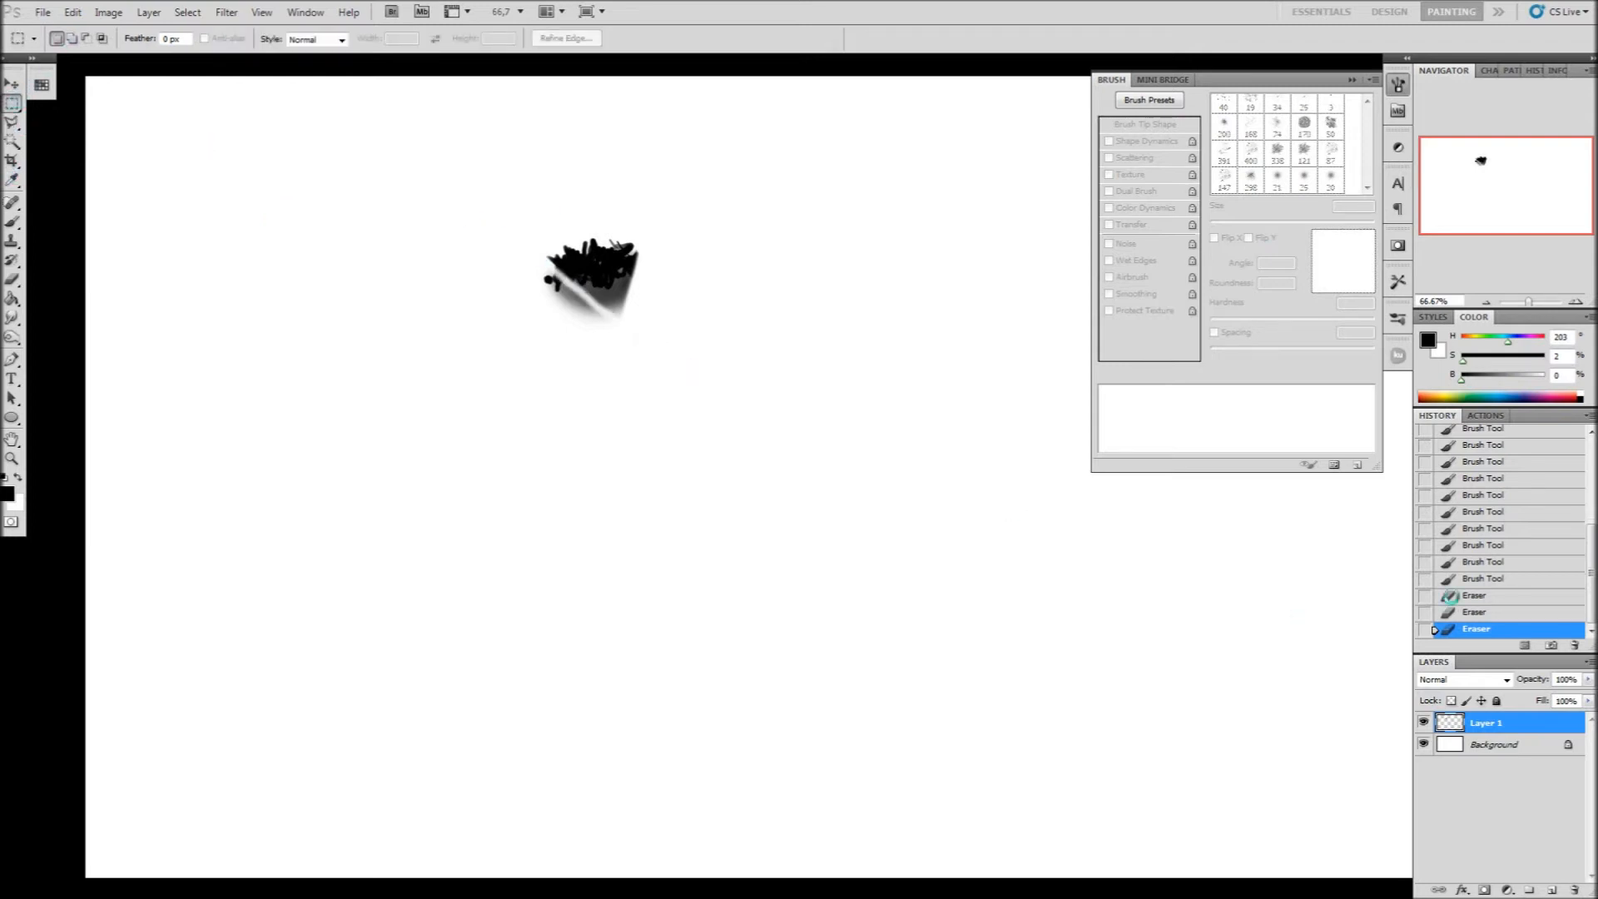
{"action": "left_click", "coordinate": [1462, 615]}
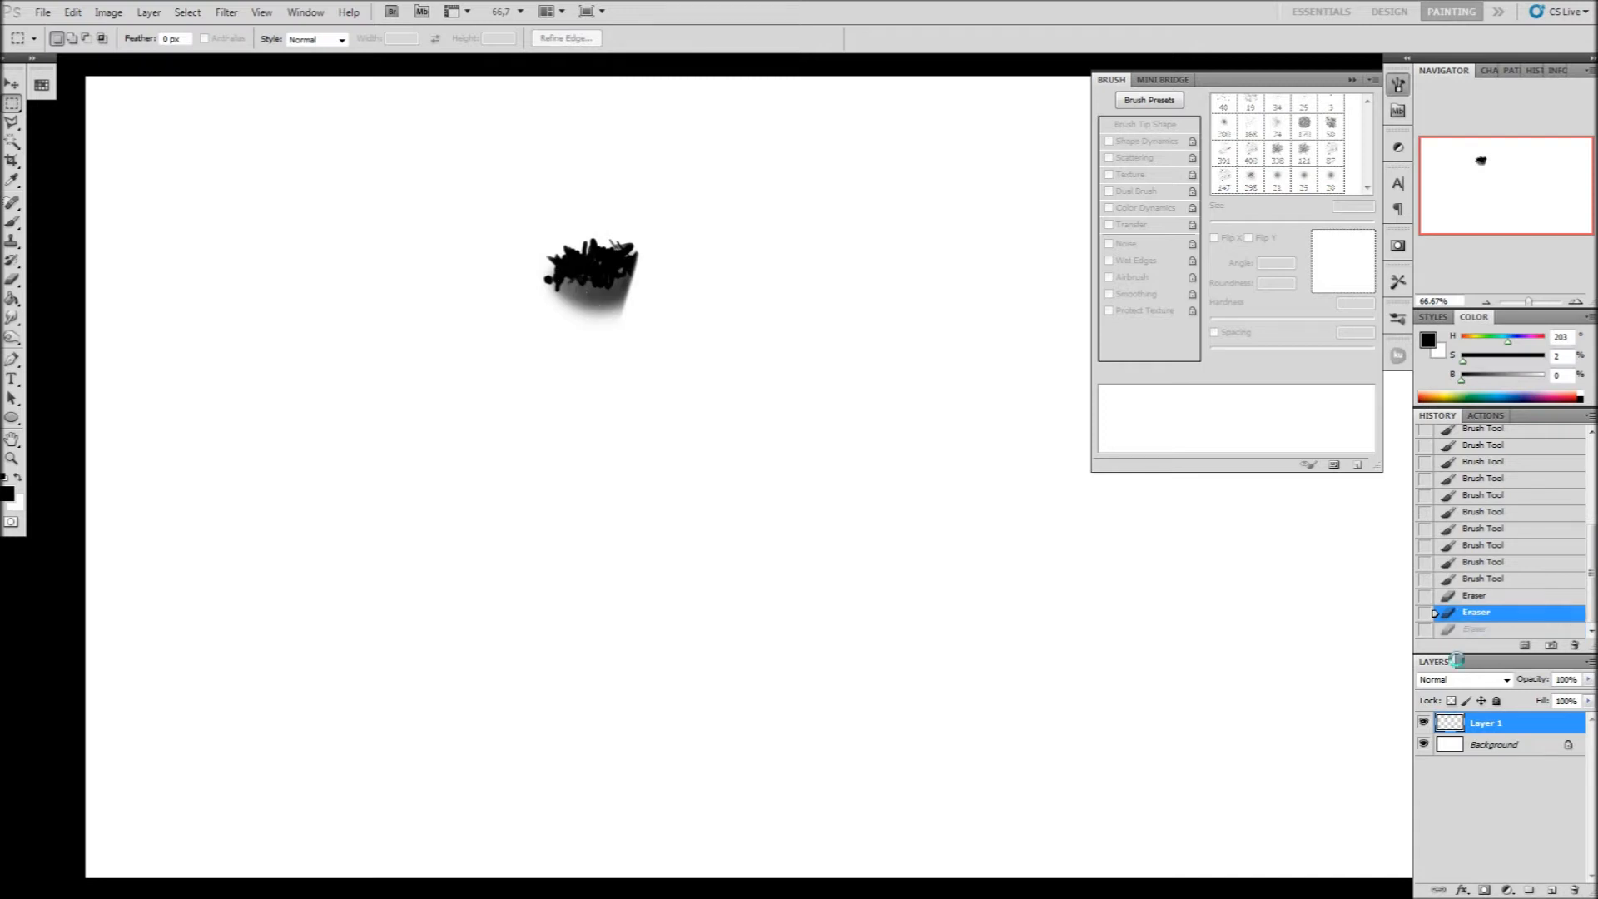
{"action": "left_click_drag", "start_coordinate": [659, 339], "coordinate": [658, 339]}
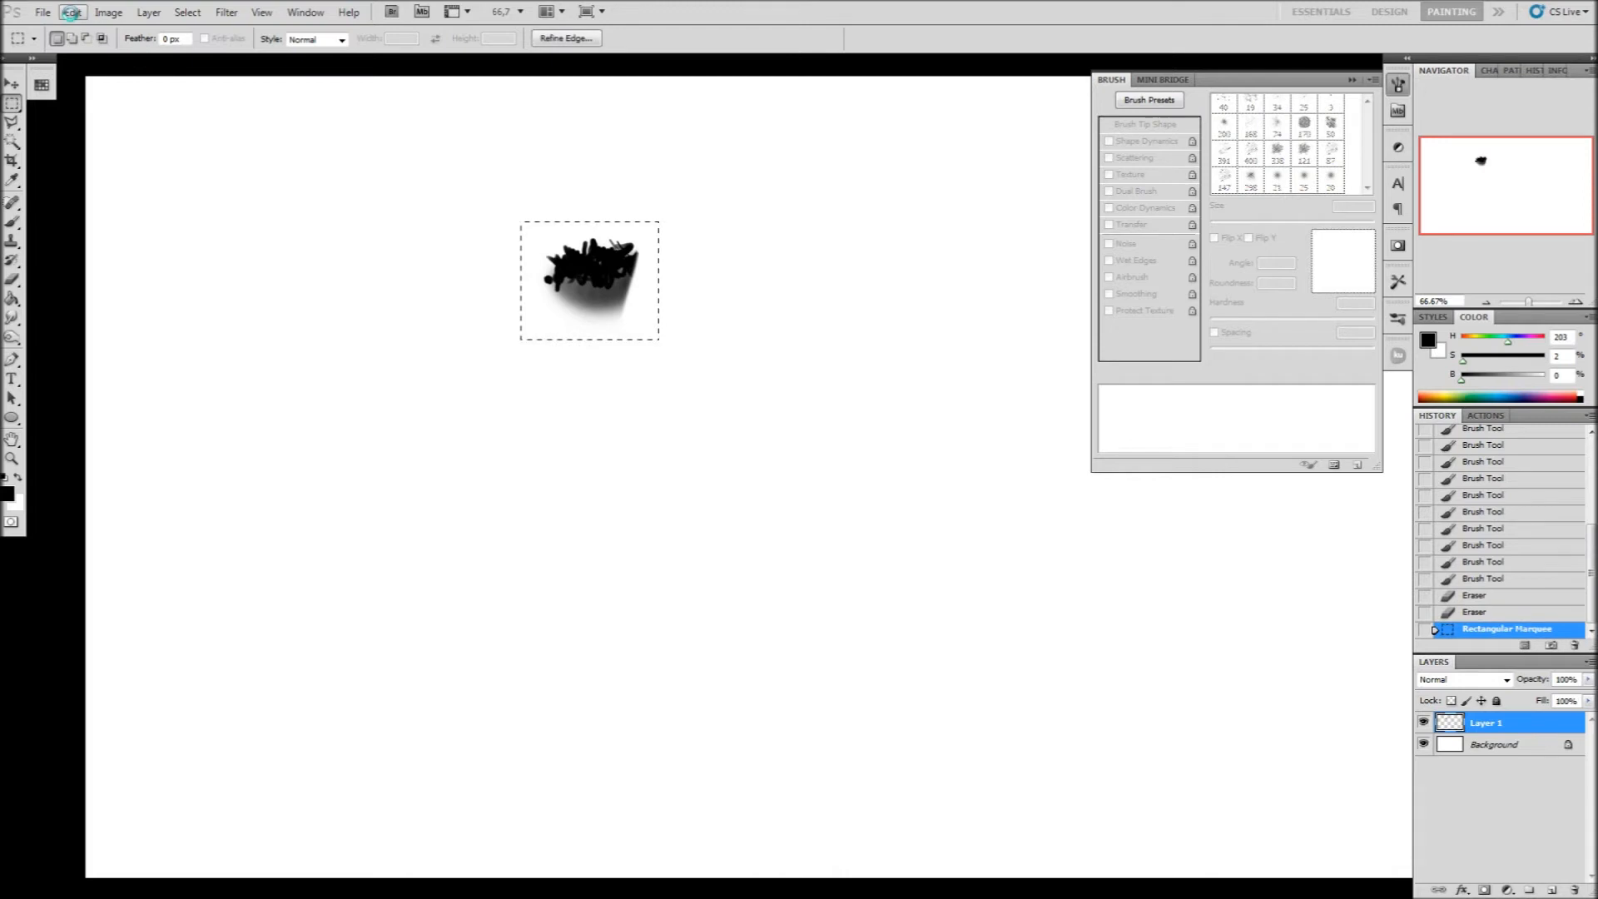
Define the selected shape as a brush preset named mushy2
{"action": "left_click", "coordinate": [72, 13]}
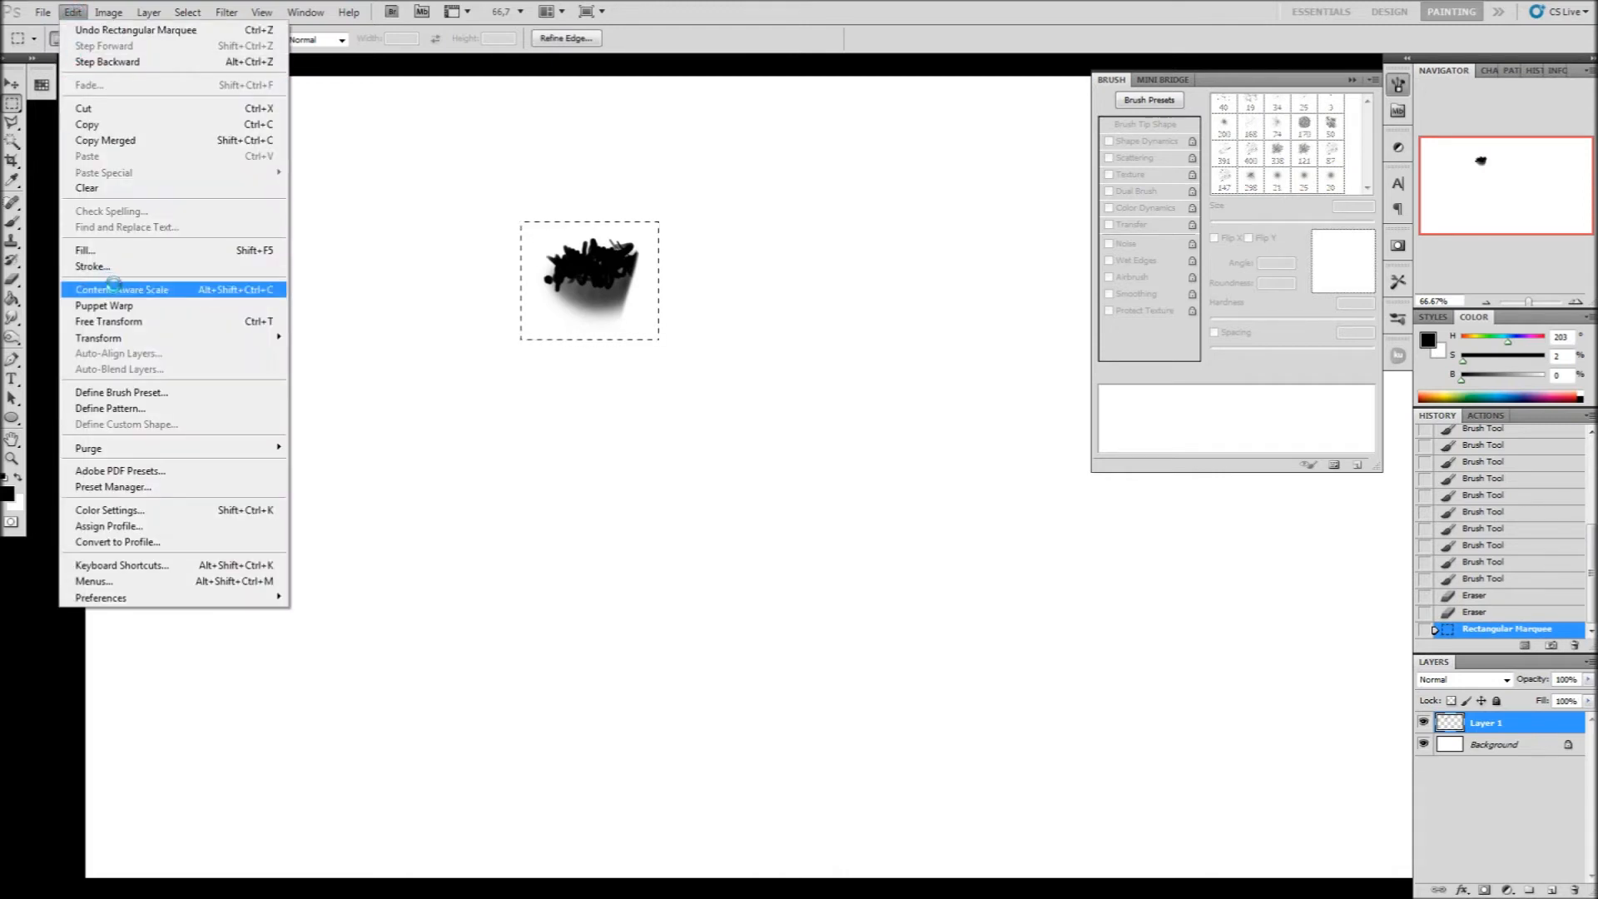
{"action": "left_click", "coordinate": [121, 392]}
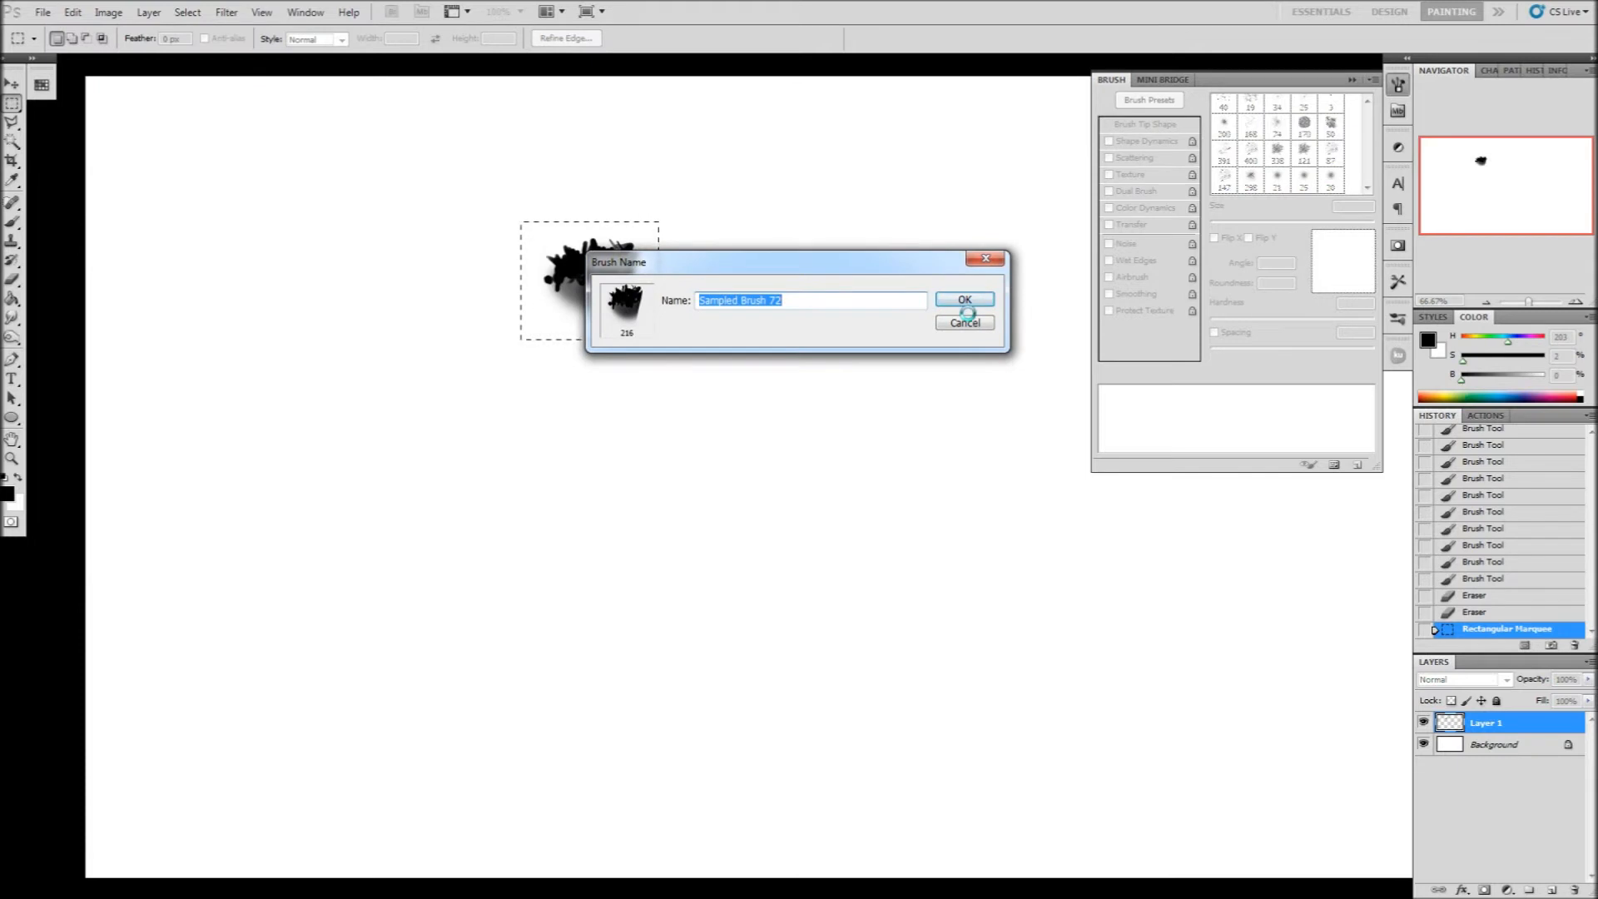
{"action": "type", "text": "Youtube"}
{"action": "key", "text": "Return"}
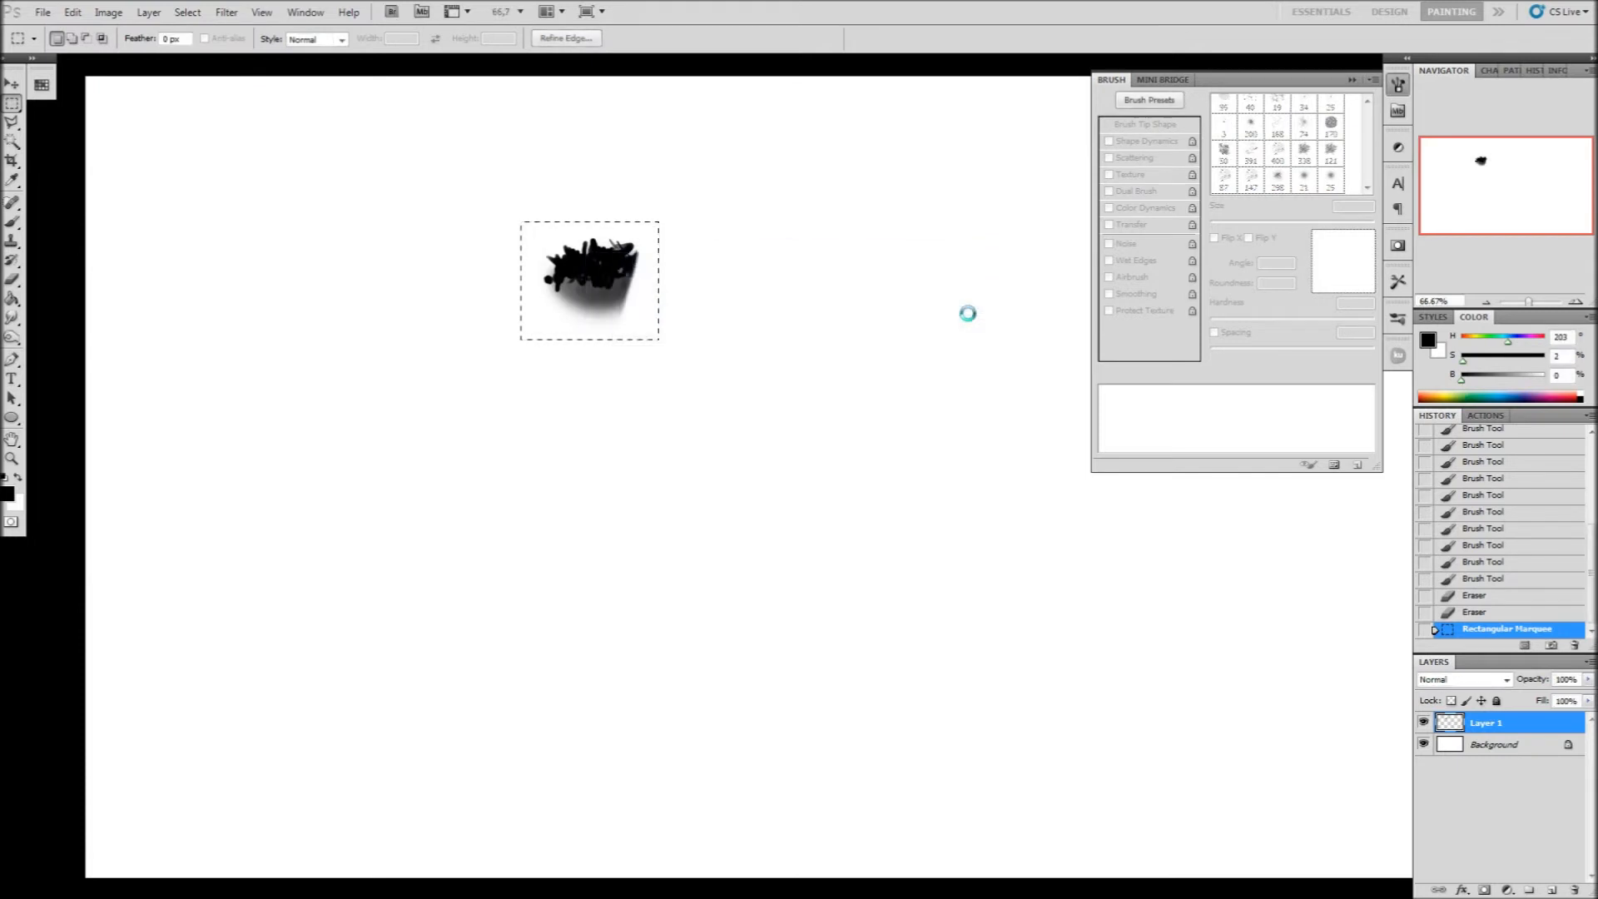
Deselect the shape, hide Layer 1 and add a new empty layer
{"action": "key", "text": "l"}
{"action": "right_click", "coordinate": [729, 311]}
{"action": "left_click", "coordinate": [773, 314]}
{"action": "left_click", "coordinate": [1423, 722]}
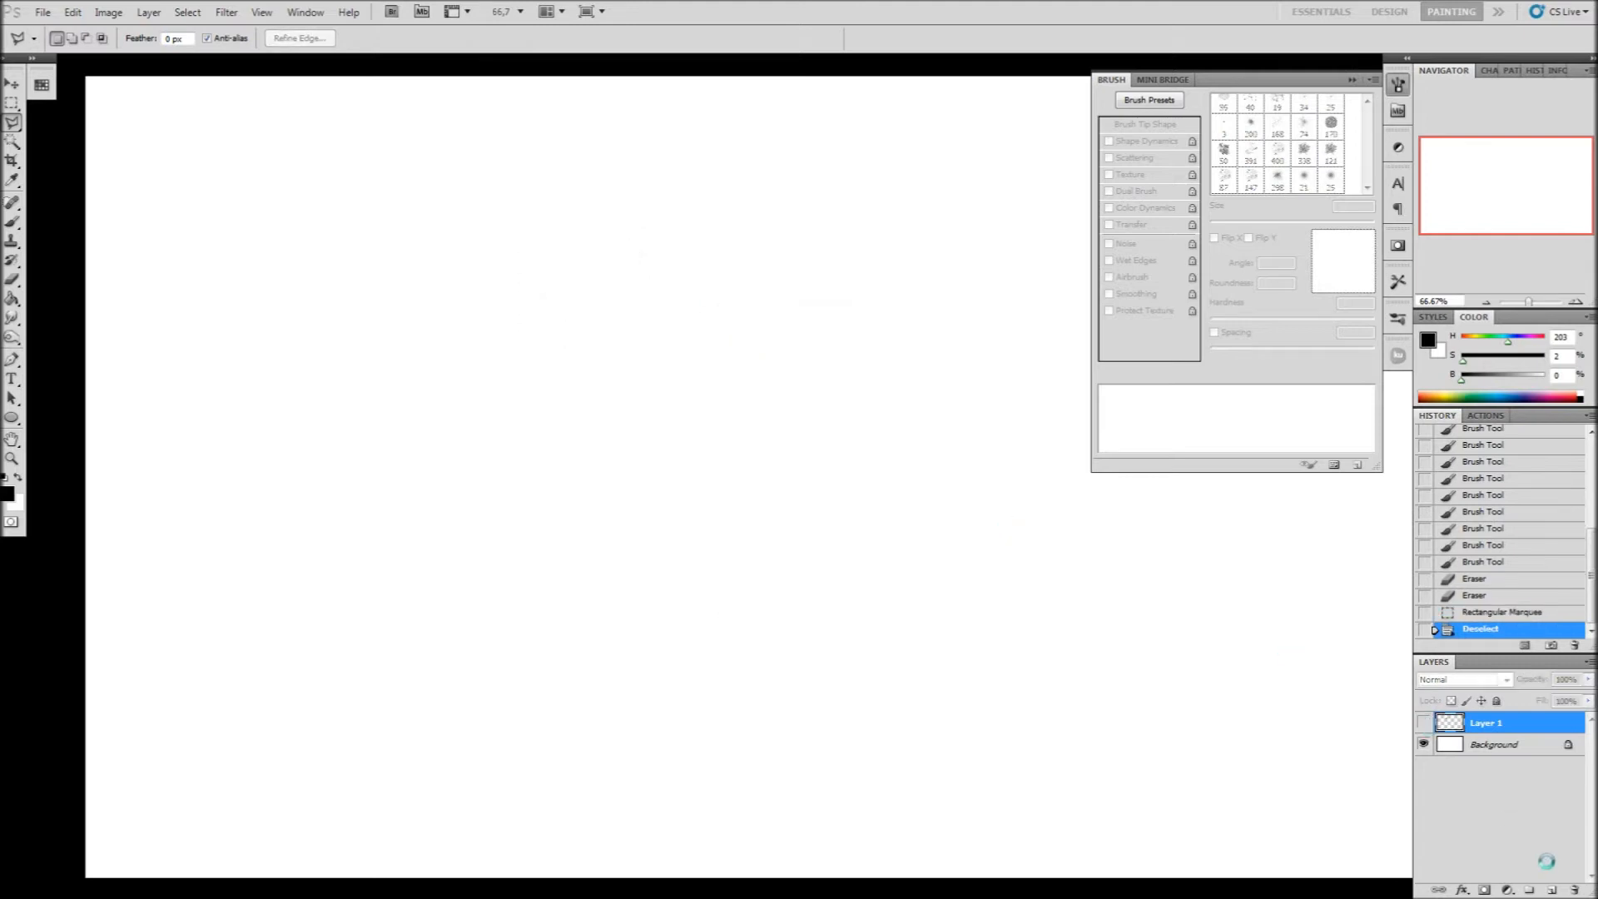
{"action": "left_click", "coordinate": [1553, 886]}
Pick the newly defined 216 px brush from the presets and try it out on the new layer, undoing the test stroke
{"action": "left_click", "coordinate": [12, 221]}
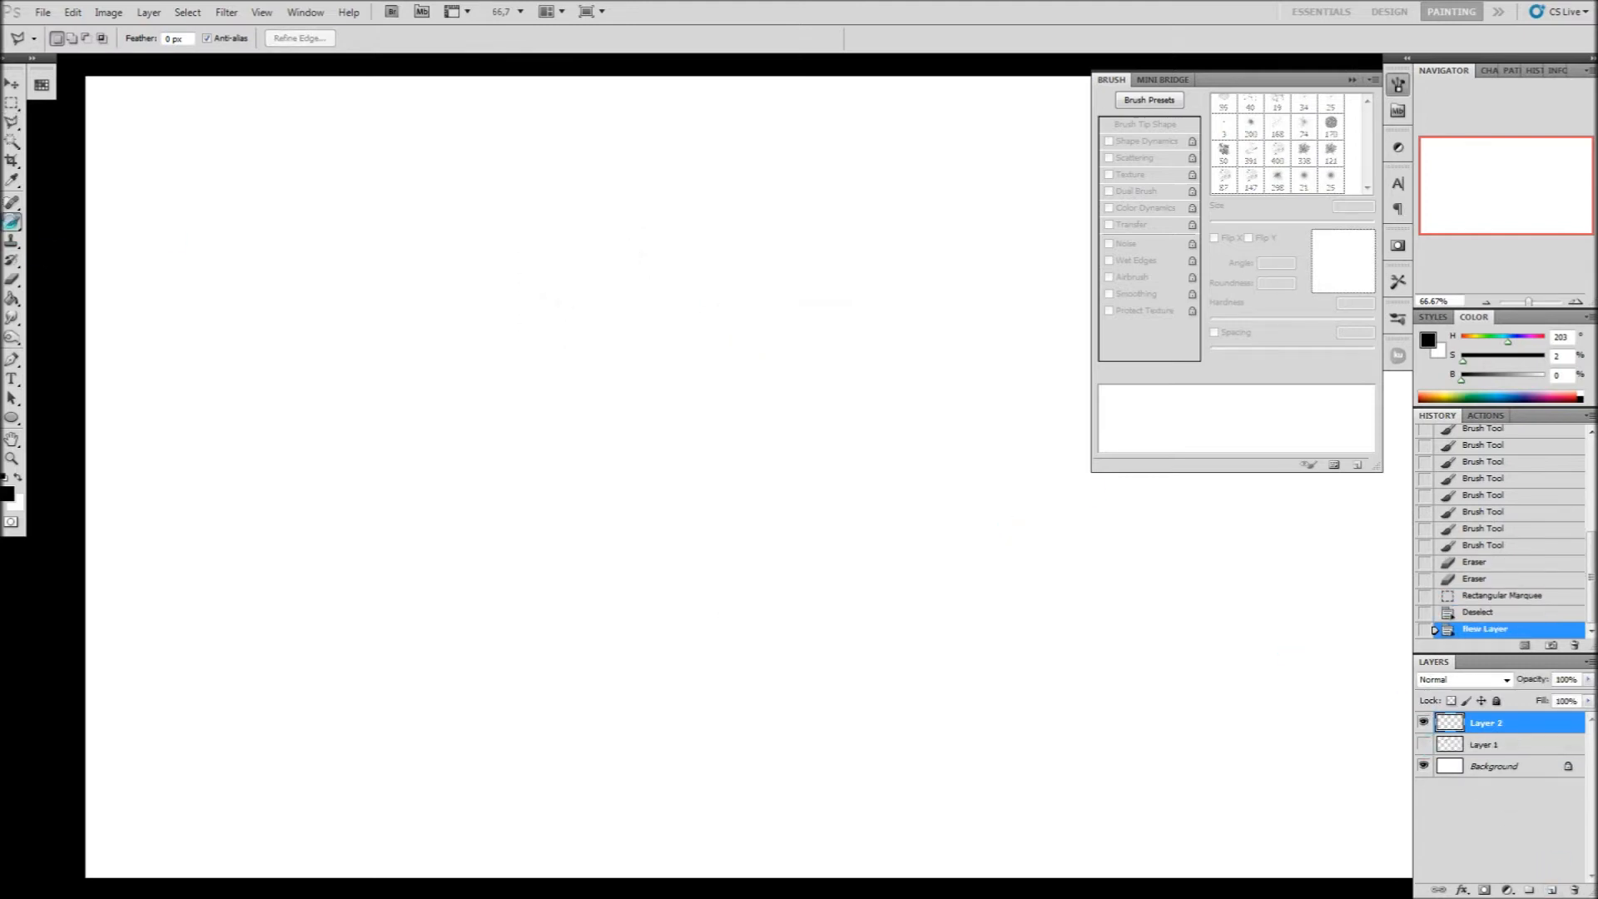
{"action": "right_click", "coordinate": [571, 269]}
{"action": "scroll", "coordinate": [1080, 641], "scroll_direction": "down", "scroll_amount": 3}
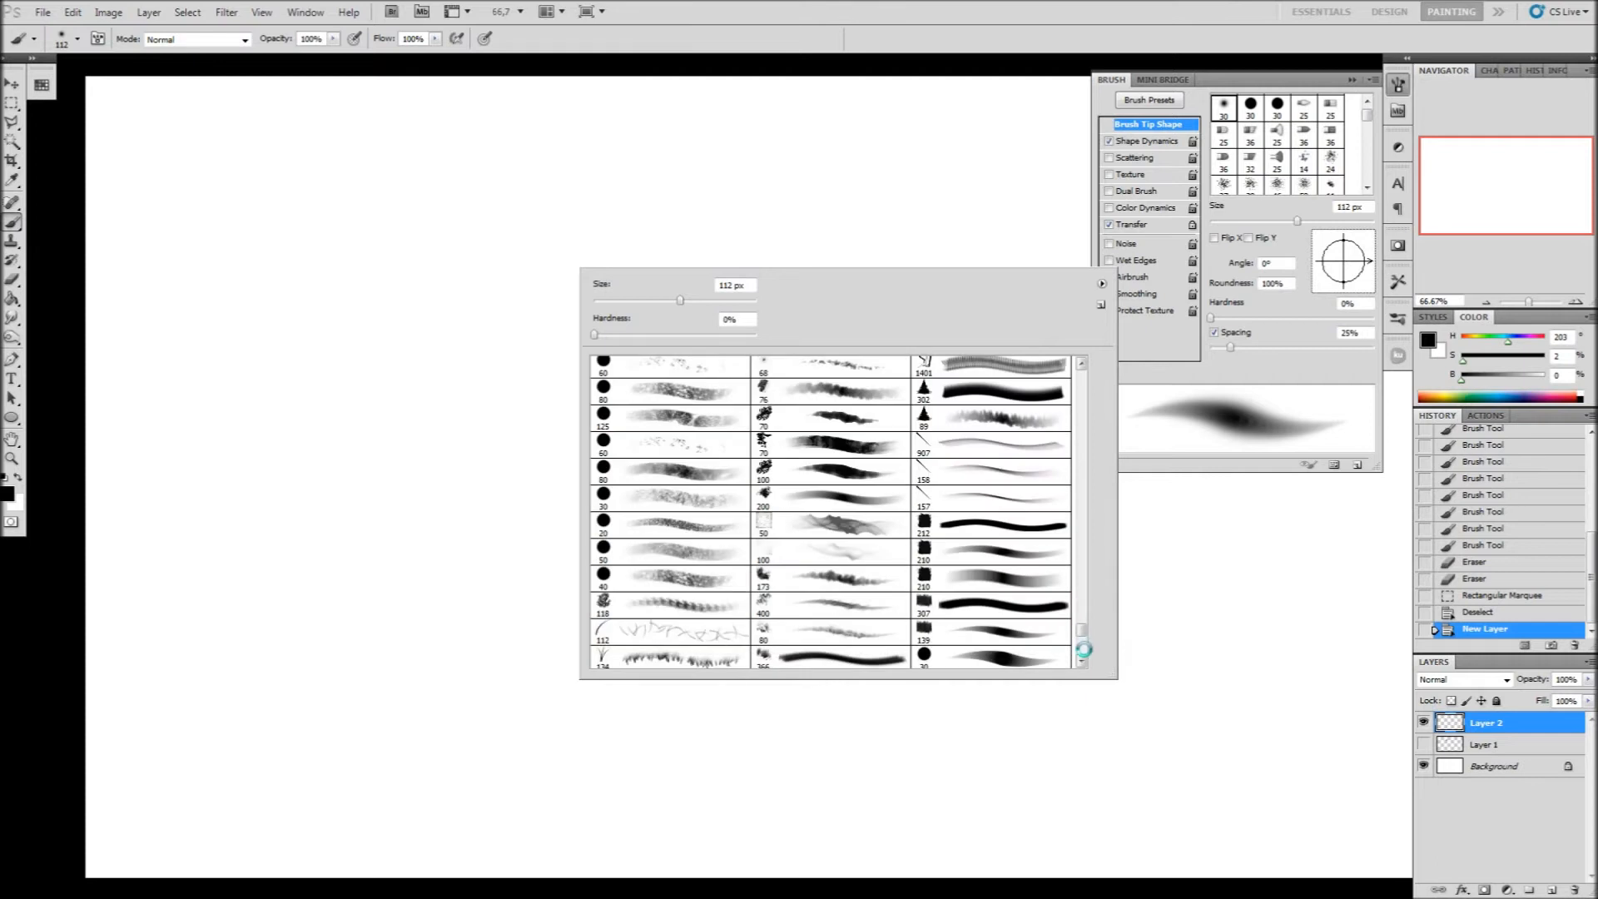
{"action": "scroll", "coordinate": [1080, 633], "scroll_direction": "down", "scroll_amount": 3}
{"action": "left_click", "coordinate": [998, 601]}
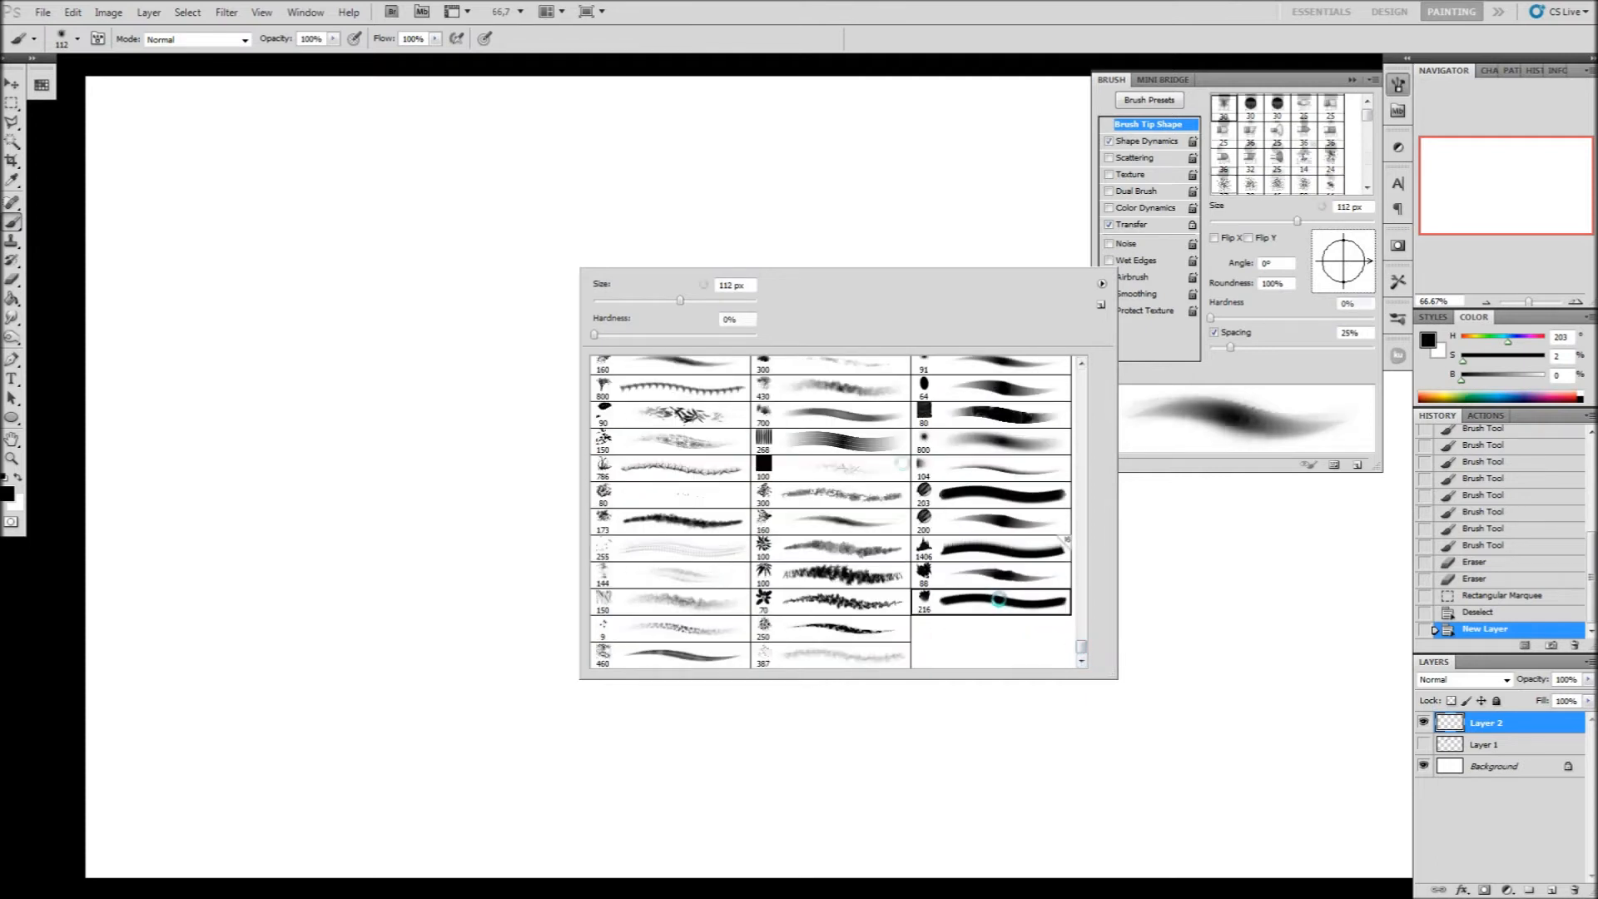
{"action": "left_click", "coordinate": [418, 218]}
{"action": "mouse_move", "coordinate": [421, 222]}
{"action": "left_mouse_down"}
{"action": "mouse_move", "coordinate": [381, 221]}
{"action": "mouse_move", "coordinate": [460, 256]}
{"action": "mouse_move", "coordinate": [535, 250]}
{"action": "mouse_move", "coordinate": [403, 339]}
{"action": "mouse_move", "coordinate": [387, 391]}
{"action": "left_mouse_up"}
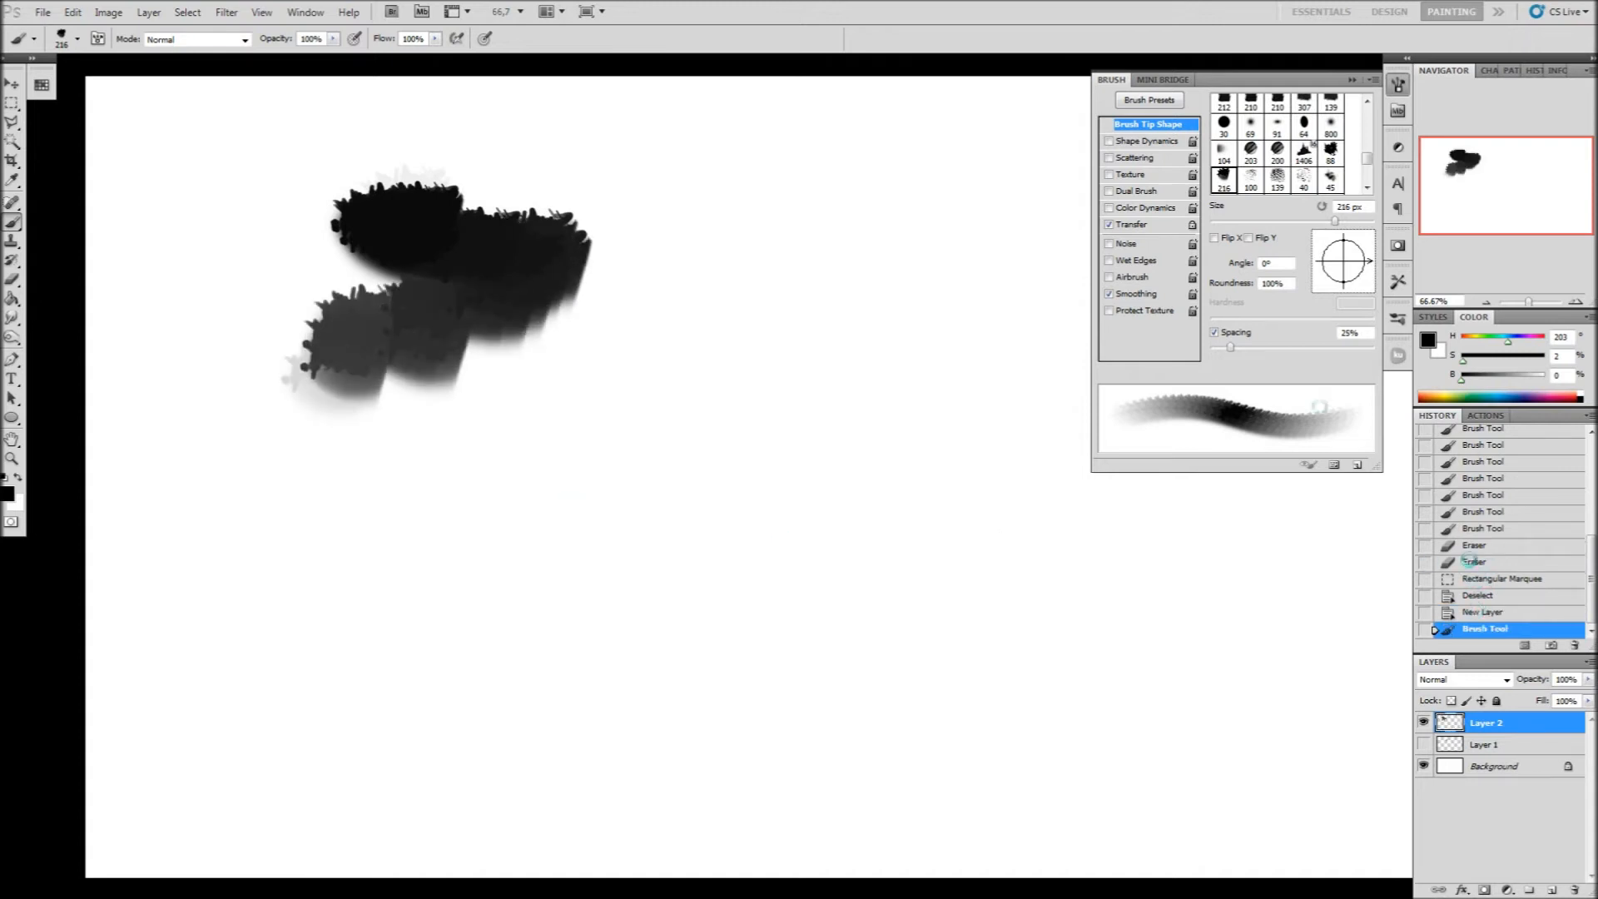
{"action": "key", "text": "ctrl+z"}
Set the brush spacing to 1% and toggle its Shape Dynamics setting
{"action": "left_click_drag", "start_coordinate": [1228, 349], "coordinate": [1211, 349]}
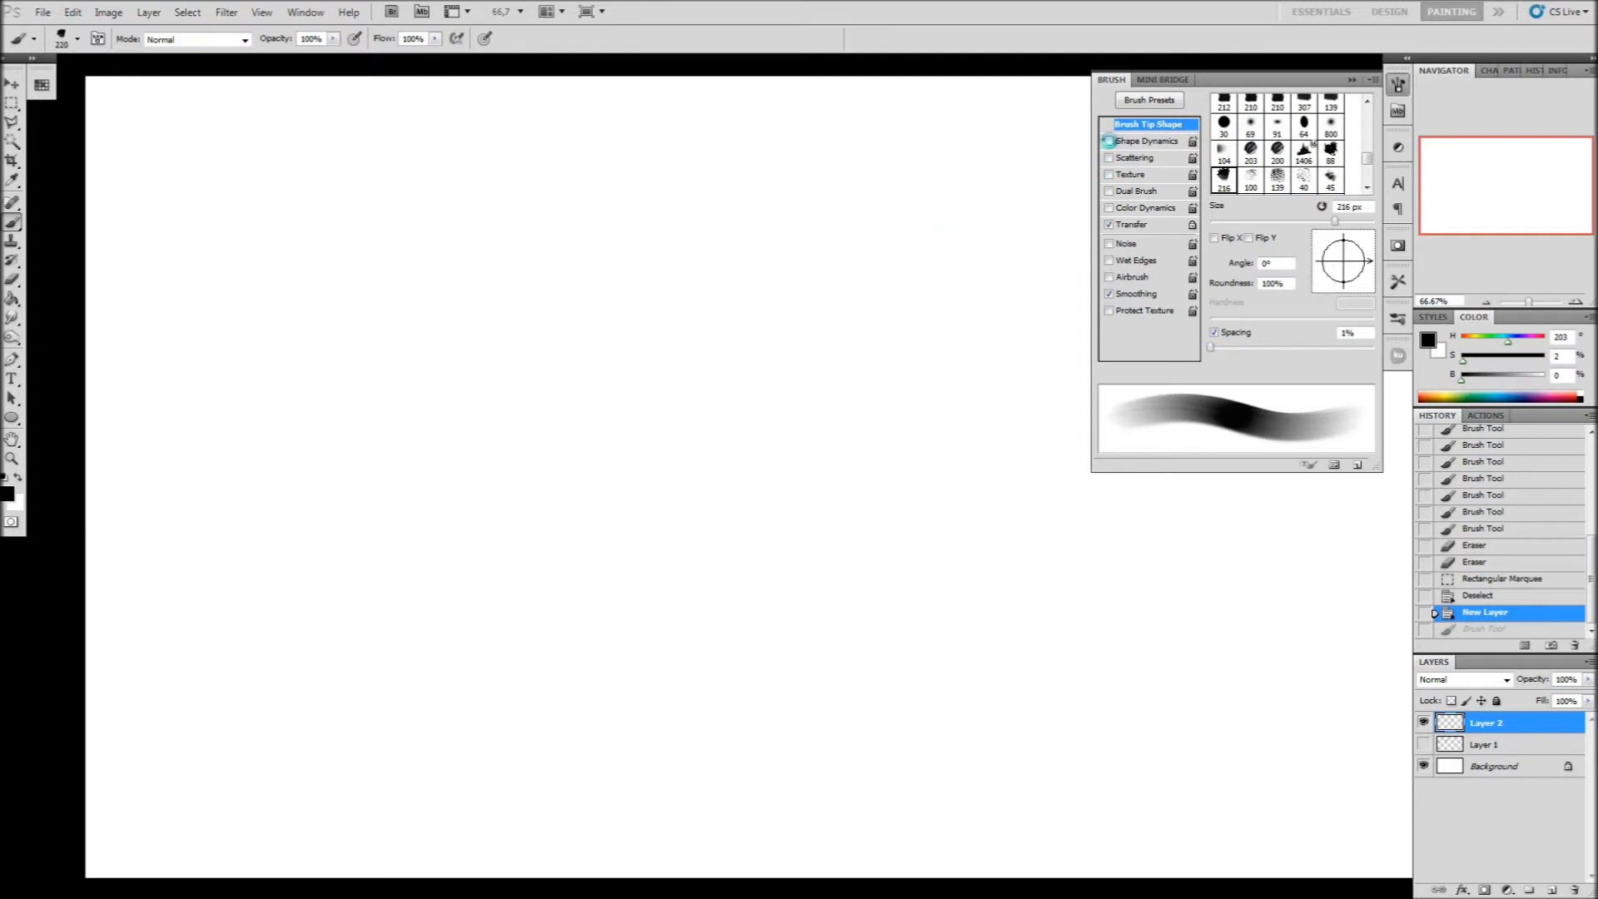
{"action": "left_click", "coordinate": [1108, 142]}
Paint overlapping sweeping strokes across the canvas's upper left with the custom brush at 160 px
{"action": "right_click", "coordinate": [686, 247]}
{"action": "left_click", "coordinate": [808, 294]}
{"action": "left_click_drag", "start_coordinate": [510, 225], "coordinate": [731, 313]}
{"action": "mouse_move", "coordinate": [616, 229]}
{"action": "left_mouse_down"}
{"action": "mouse_move", "coordinate": [761, 317]}
{"action": "mouse_move", "coordinate": [476, 185]}
{"action": "mouse_move", "coordinate": [387, 203]}
{"action": "left_mouse_up"}
{"action": "mouse_move", "coordinate": [543, 250]}
{"action": "left_mouse_down"}
{"action": "mouse_move", "coordinate": [428, 239]}
{"action": "mouse_move", "coordinate": [339, 262]}
{"action": "left_mouse_up"}
{"action": "mouse_move", "coordinate": [441, 262]}
{"action": "left_mouse_down"}
{"action": "mouse_move", "coordinate": [349, 292]}
{"action": "mouse_move", "coordinate": [377, 302]}
{"action": "left_mouse_up"}
{"action": "mouse_move", "coordinate": [383, 301]}
{"action": "left_mouse_down"}
{"action": "mouse_move", "coordinate": [499, 274]}
{"action": "mouse_move", "coordinate": [614, 295]}
{"action": "left_mouse_up"}
{"action": "left_click_drag", "start_coordinate": [587, 301], "coordinate": [421, 307]}
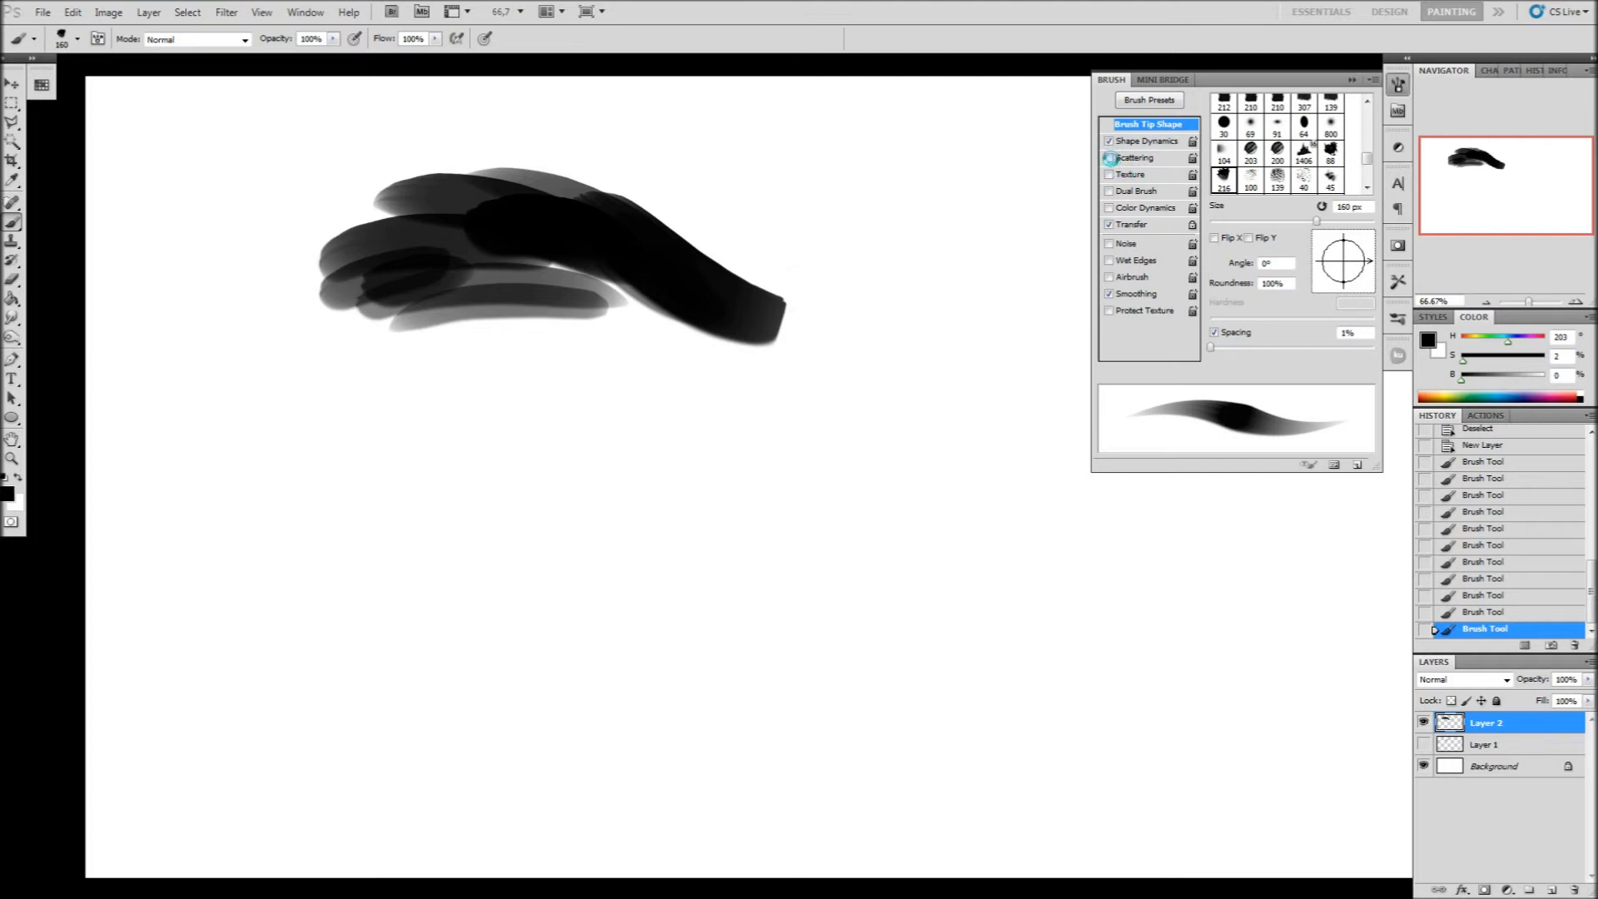
Enable Scattering, try strokes beside the sweeping shape, and step back through the history to remove them
{"action": "left_click", "coordinate": [1109, 158]}
{"action": "mouse_move", "coordinate": [904, 257]}
{"action": "left_mouse_down"}
{"action": "mouse_move", "coordinate": [864, 223]}
{"action": "mouse_move", "coordinate": [700, 157]}
{"action": "mouse_move", "coordinate": [725, 179]}
{"action": "mouse_move", "coordinate": [842, 183]}
{"action": "mouse_move", "coordinate": [808, 191]}
{"action": "mouse_move", "coordinate": [858, 239]}
{"action": "mouse_move", "coordinate": [690, 181]}
{"action": "mouse_move", "coordinate": [672, 153]}
{"action": "mouse_move", "coordinate": [726, 227]}
{"action": "left_mouse_up"}
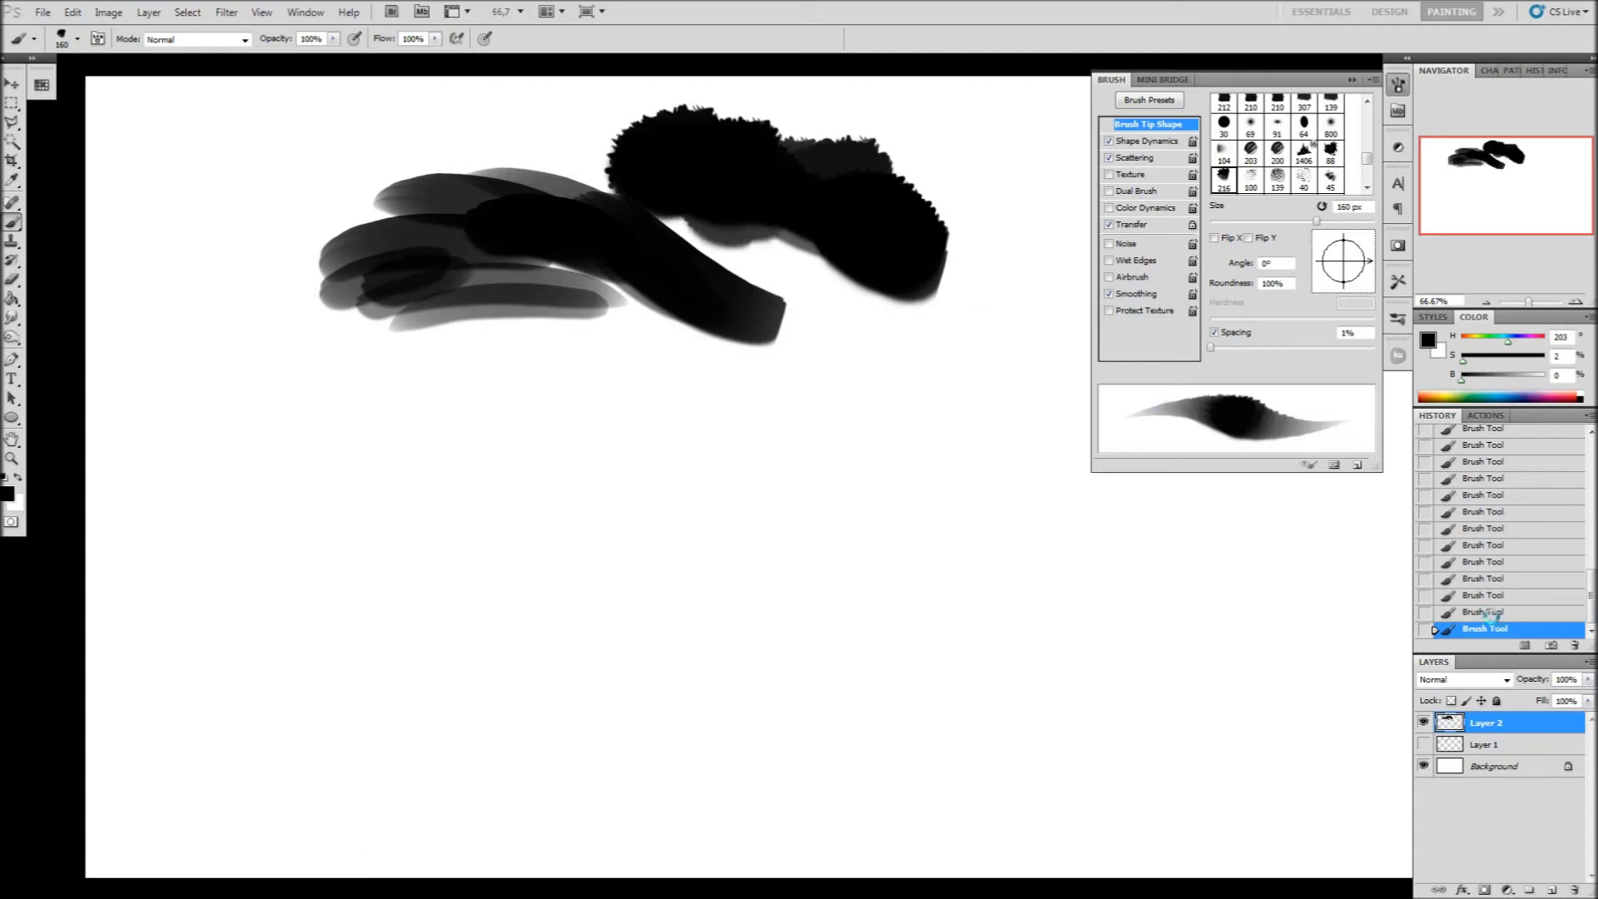
{"action": "left_click", "coordinate": [1489, 612]}
{"action": "left_click", "coordinate": [1490, 595]}
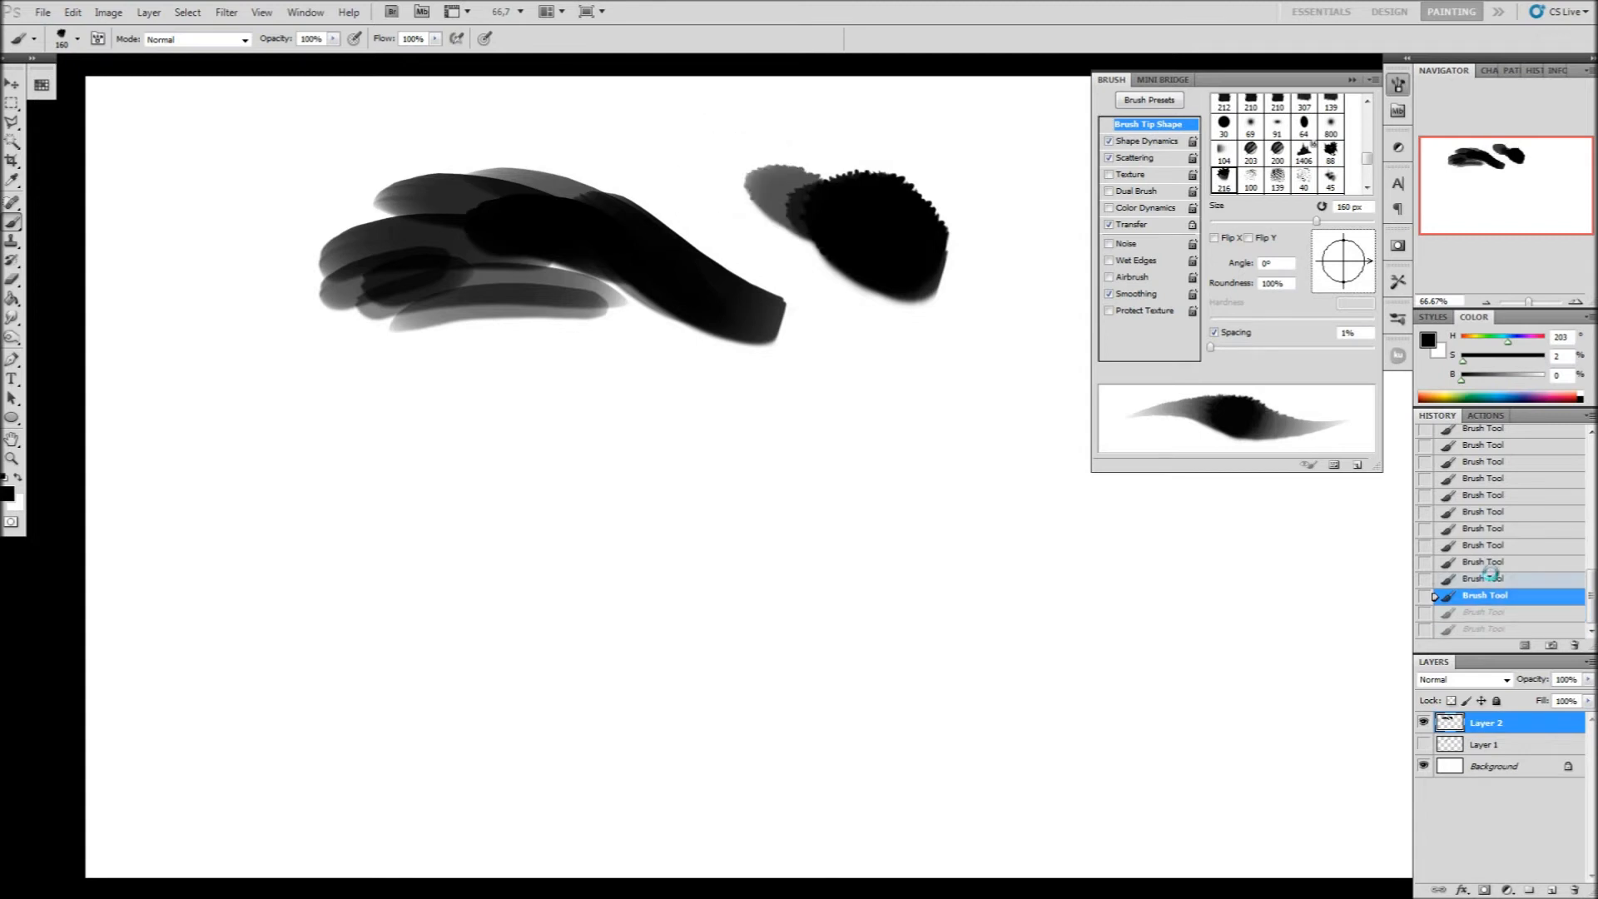
{"action": "left_click", "coordinate": [1488, 579]}
{"action": "left_click", "coordinate": [1486, 562]}
{"action": "left_click", "coordinate": [1485, 545]}
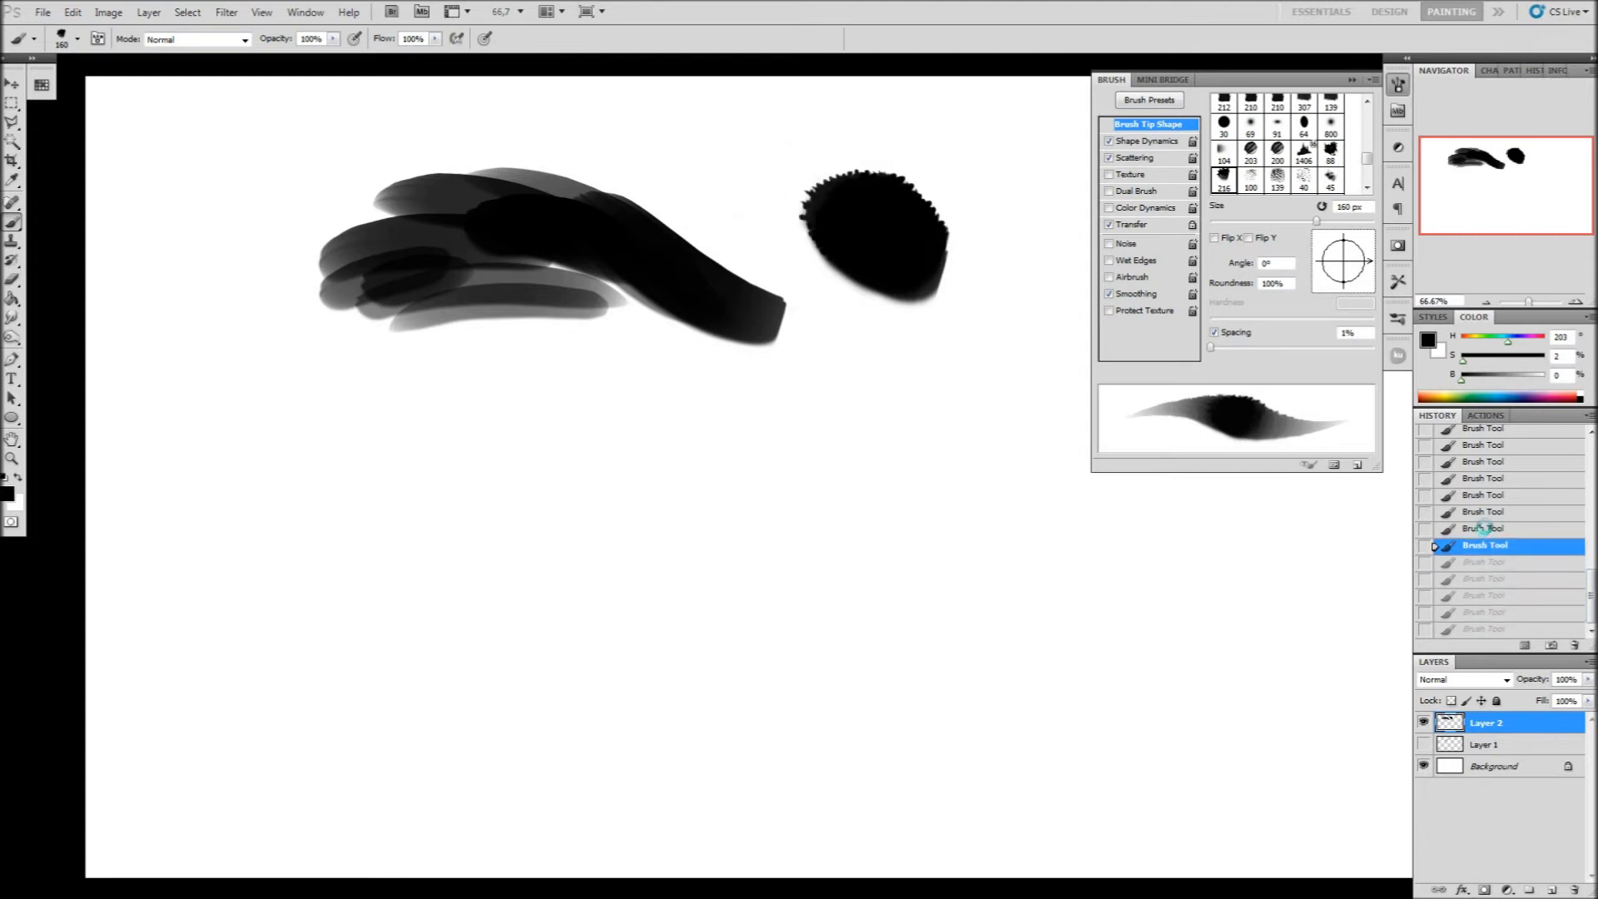
{"action": "left_click", "coordinate": [1484, 528]}
Set the brush size to 98 px and paint a bushy foliage mound beside the sweeping strokes
{"action": "right_click", "coordinate": [862, 204]}
{"action": "type", "text": "98"}
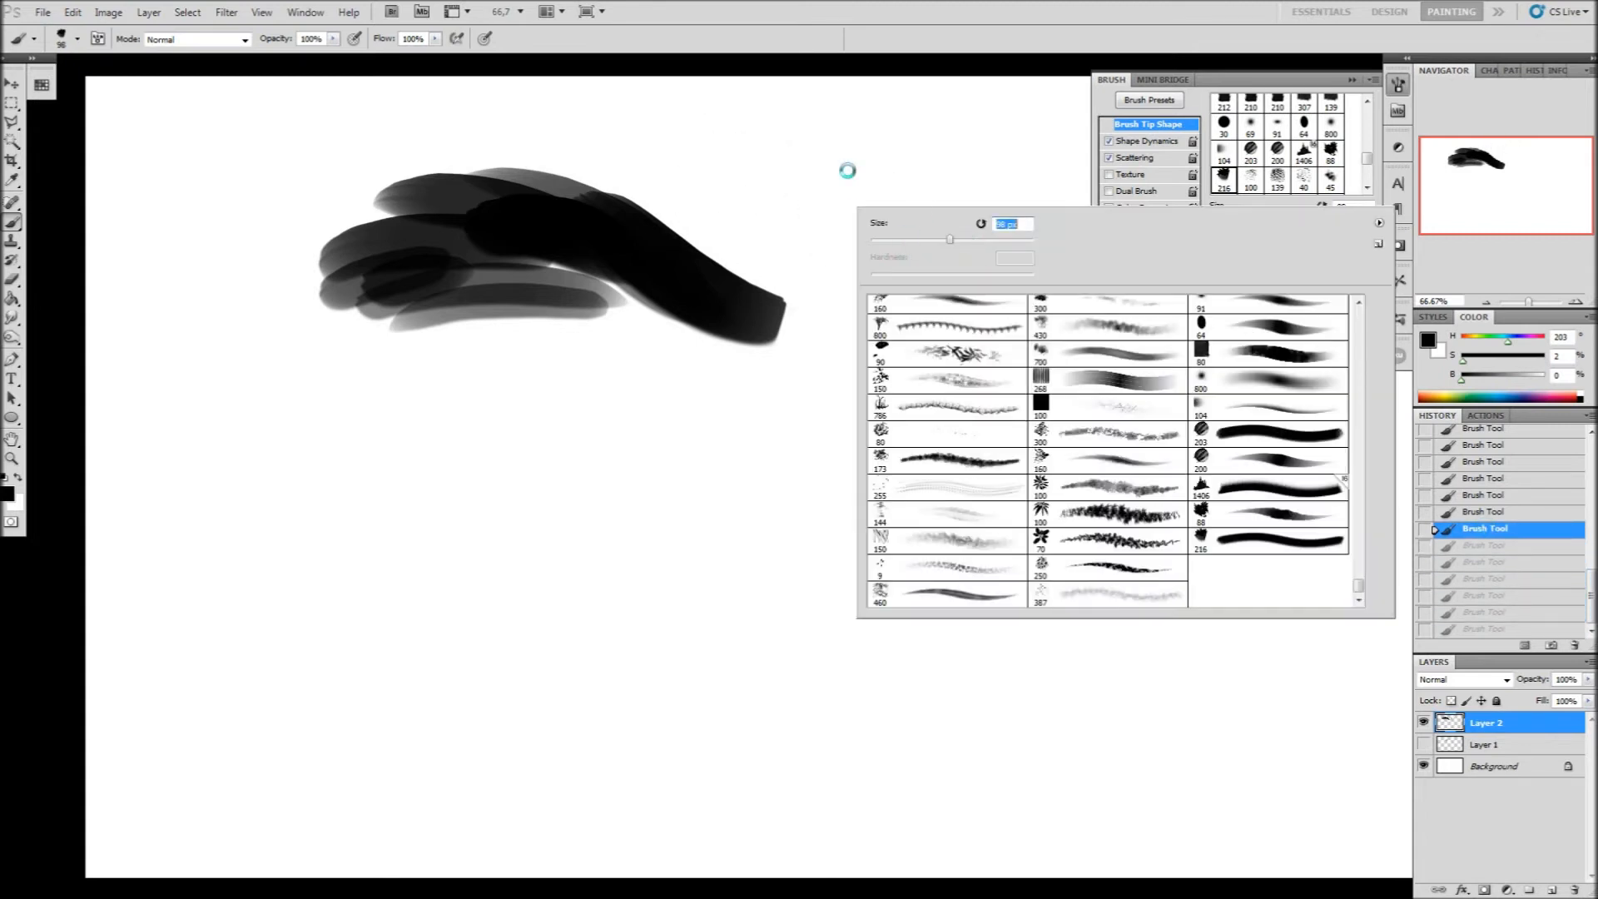
{"action": "key", "text": "Return"}
{"action": "mouse_move", "coordinate": [836, 158]}
{"action": "left_mouse_down"}
{"action": "mouse_move", "coordinate": [775, 189]}
{"action": "mouse_move", "coordinate": [784, 202]}
{"action": "mouse_move", "coordinate": [855, 165]}
{"action": "mouse_move", "coordinate": [917, 206]}
{"action": "mouse_move", "coordinate": [747, 215]}
{"action": "left_mouse_up"}
{"action": "mouse_move", "coordinate": [931, 208]}
{"action": "left_mouse_down"}
{"action": "mouse_move", "coordinate": [766, 199]}
{"action": "mouse_move", "coordinate": [771, 234]}
{"action": "mouse_move", "coordinate": [731, 230]}
{"action": "left_mouse_up"}
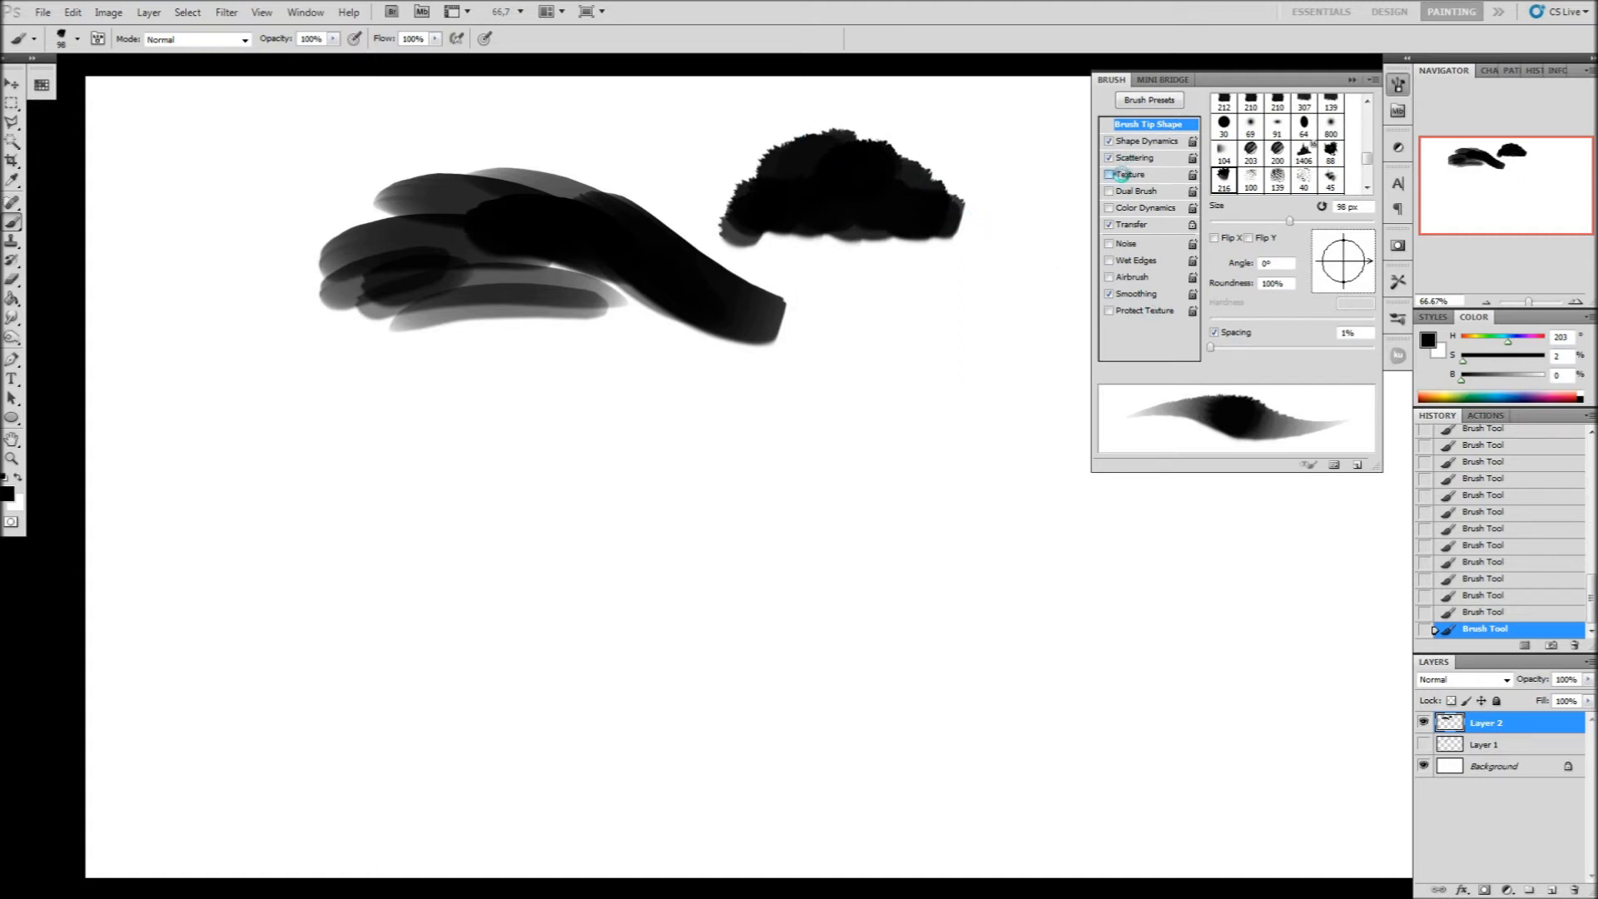
Enable Texture for the brush and paint a small foliage clump below the mound
{"action": "left_click", "coordinate": [1121, 175]}
{"action": "mouse_move", "coordinate": [1000, 294]}
{"action": "left_mouse_down"}
{"action": "mouse_move", "coordinate": [942, 318]}
{"action": "mouse_move", "coordinate": [927, 305]}
{"action": "mouse_move", "coordinate": [973, 280]}
{"action": "mouse_move", "coordinate": [997, 276]}
{"action": "mouse_move", "coordinate": [1016, 304]}
{"action": "mouse_move", "coordinate": [1043, 285]}
{"action": "mouse_move", "coordinate": [1015, 288]}
{"action": "mouse_move", "coordinate": [1032, 341]}
{"action": "left_mouse_up"}
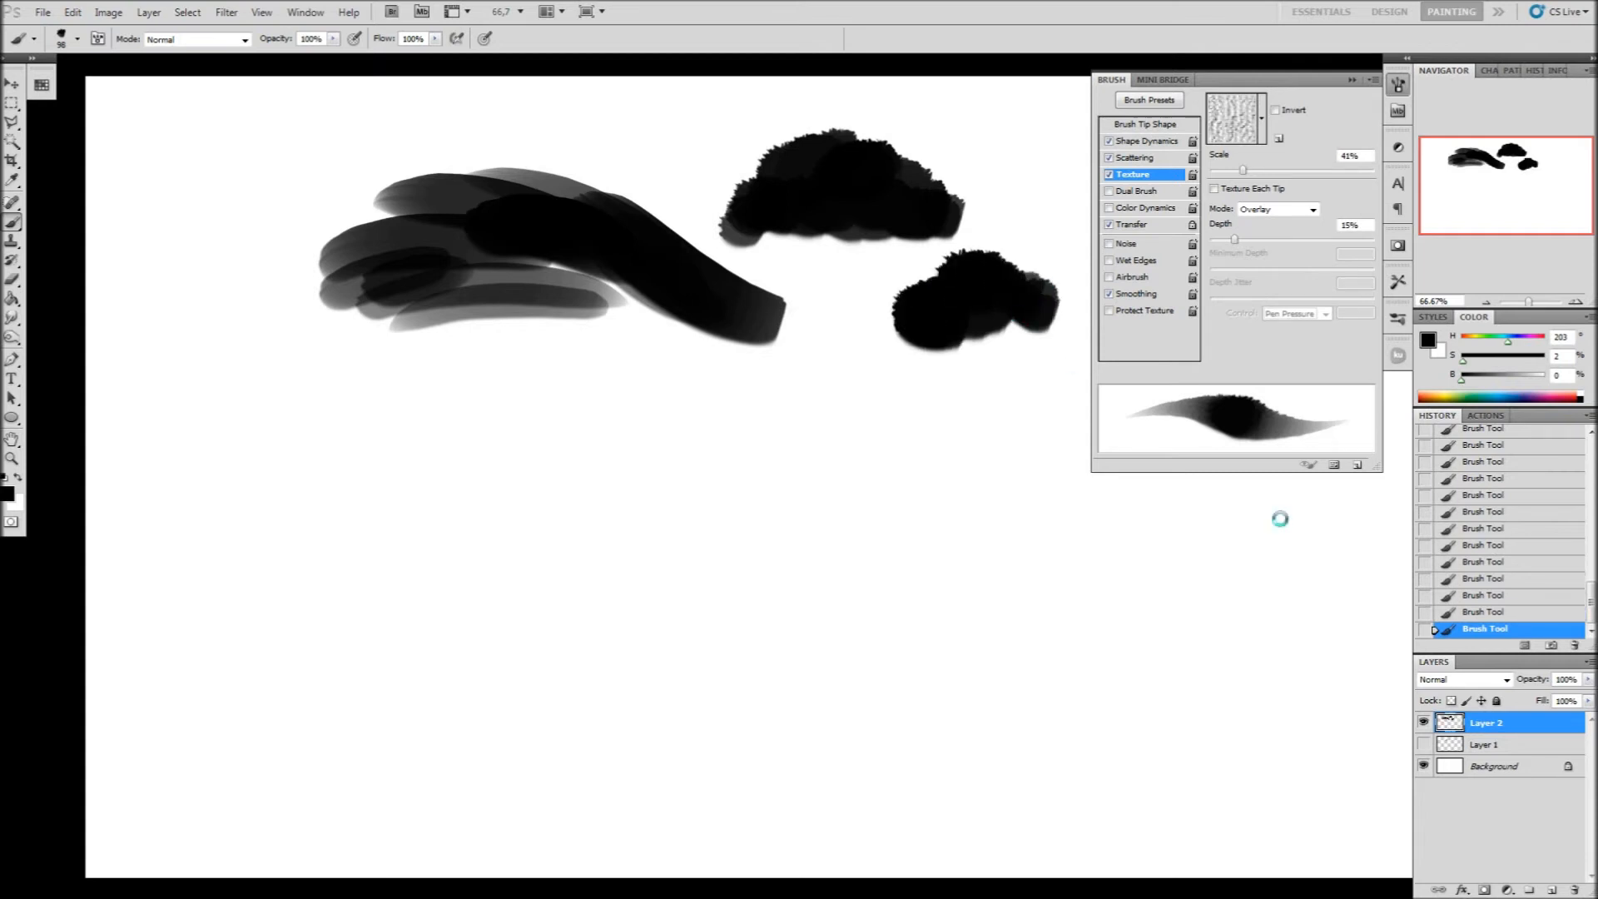
Step back through the history to remove the latest clump strokes and turn Texture off
{"action": "left_click", "coordinate": [1496, 616]}
{"action": "left_click", "coordinate": [1494, 593]}
{"action": "left_click", "coordinate": [1496, 578]}
{"action": "left_click", "coordinate": [1496, 560]}
{"action": "left_click", "coordinate": [1493, 528]}
{"action": "left_click", "coordinate": [1492, 511]}
{"action": "left_click", "coordinate": [1109, 174]}
Enable Dual Brush with the 250 px tip and paint a rough-edged clump below the other foliage shapes
{"action": "left_click", "coordinate": [1109, 190]}
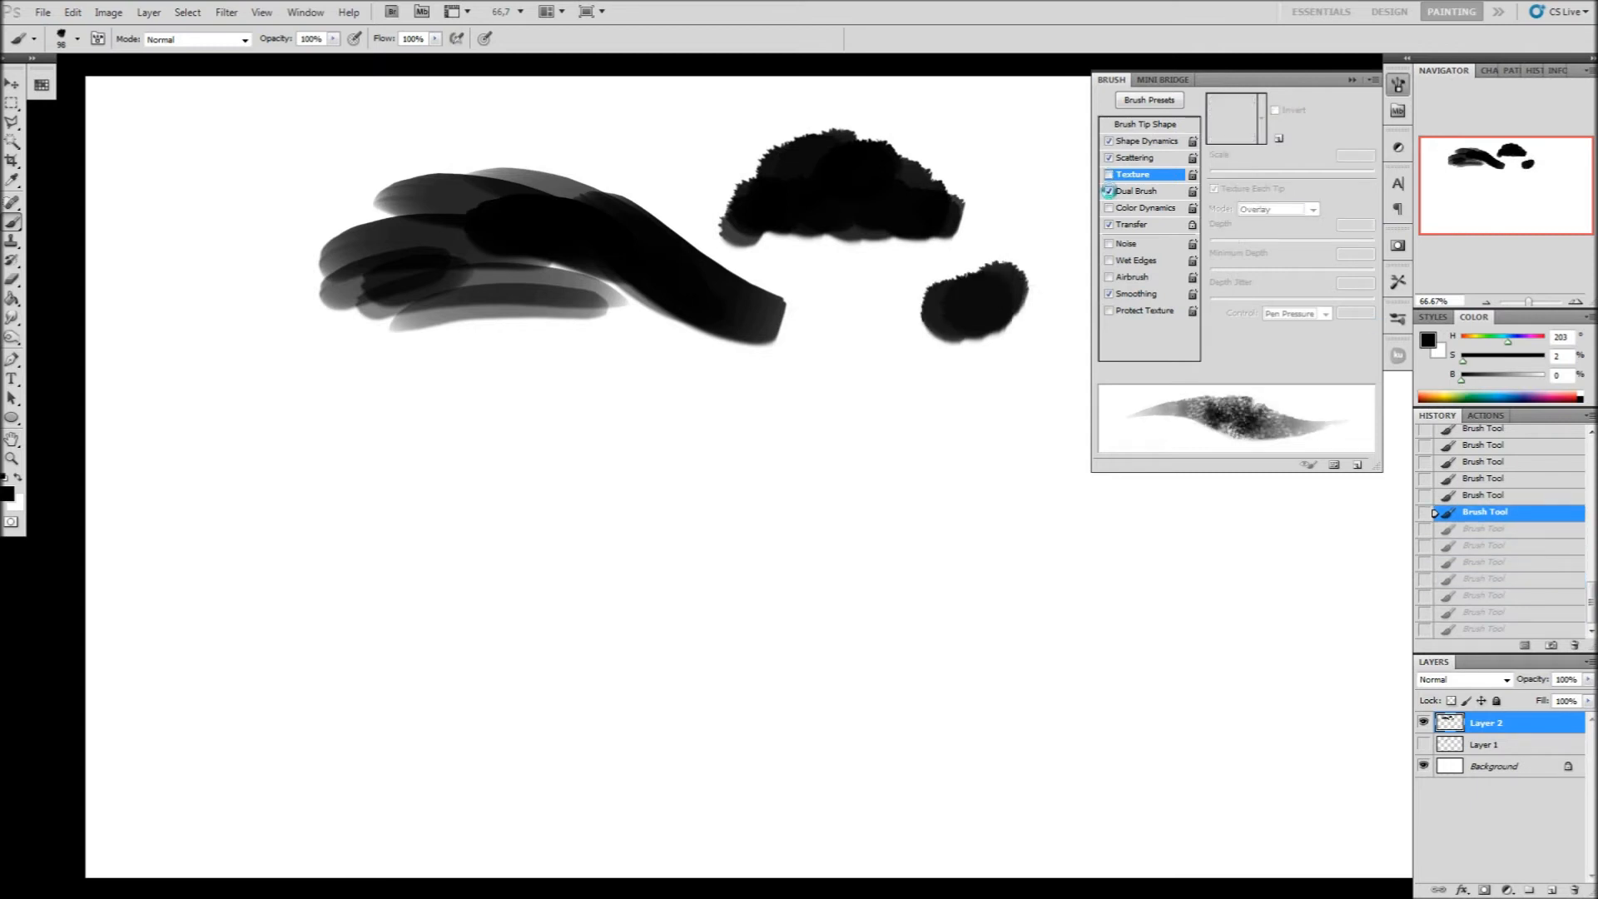
{"action": "left_click", "coordinate": [1147, 191]}
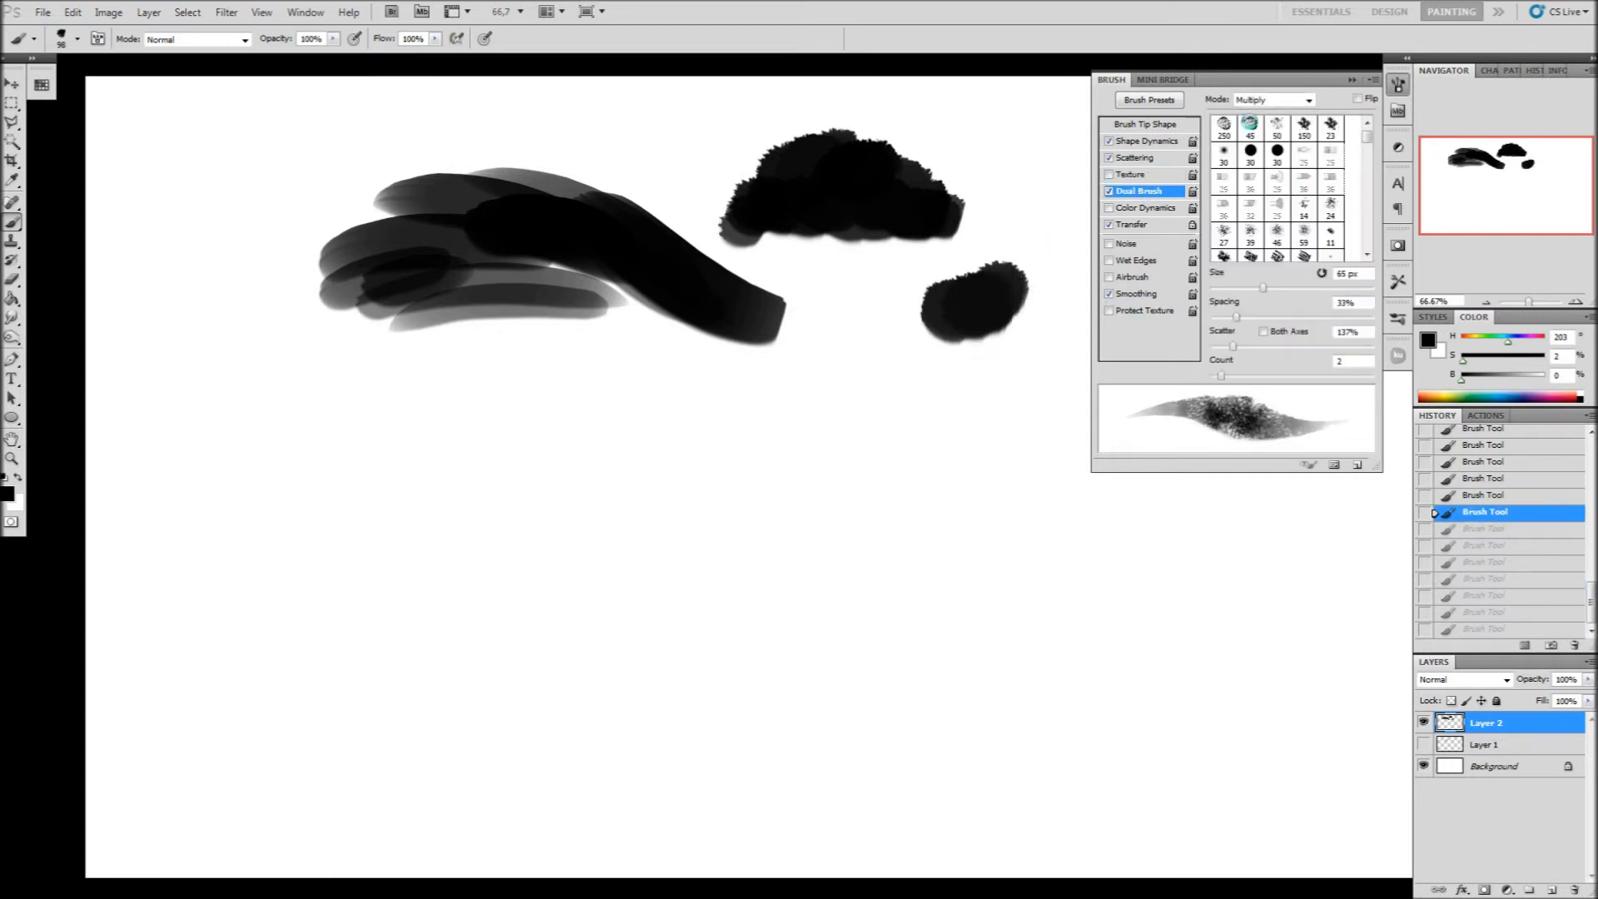
{"action": "left_click", "coordinate": [1224, 125]}
{"action": "mouse_move", "coordinate": [927, 376]}
{"action": "left_mouse_down"}
{"action": "mouse_move", "coordinate": [886, 369]}
{"action": "mouse_move", "coordinate": [882, 396]}
{"action": "mouse_move", "coordinate": [843, 381]}
{"action": "mouse_move", "coordinate": [846, 403]}
{"action": "mouse_move", "coordinate": [844, 384]}
{"action": "mouse_move", "coordinate": [831, 403]}
{"action": "mouse_move", "coordinate": [803, 396]}
{"action": "mouse_move", "coordinate": [806, 422]}
{"action": "mouse_move", "coordinate": [874, 435]}
{"action": "left_mouse_up"}
{"action": "mouse_move", "coordinate": [966, 392]}
{"action": "left_mouse_down"}
{"action": "mouse_move", "coordinate": [956, 371]}
{"action": "mouse_move", "coordinate": [956, 389]}
{"action": "mouse_move", "coordinate": [841, 436]}
{"action": "mouse_move", "coordinate": [792, 435]}
{"action": "mouse_move", "coordinate": [861, 441]}
{"action": "left_mouse_up"}
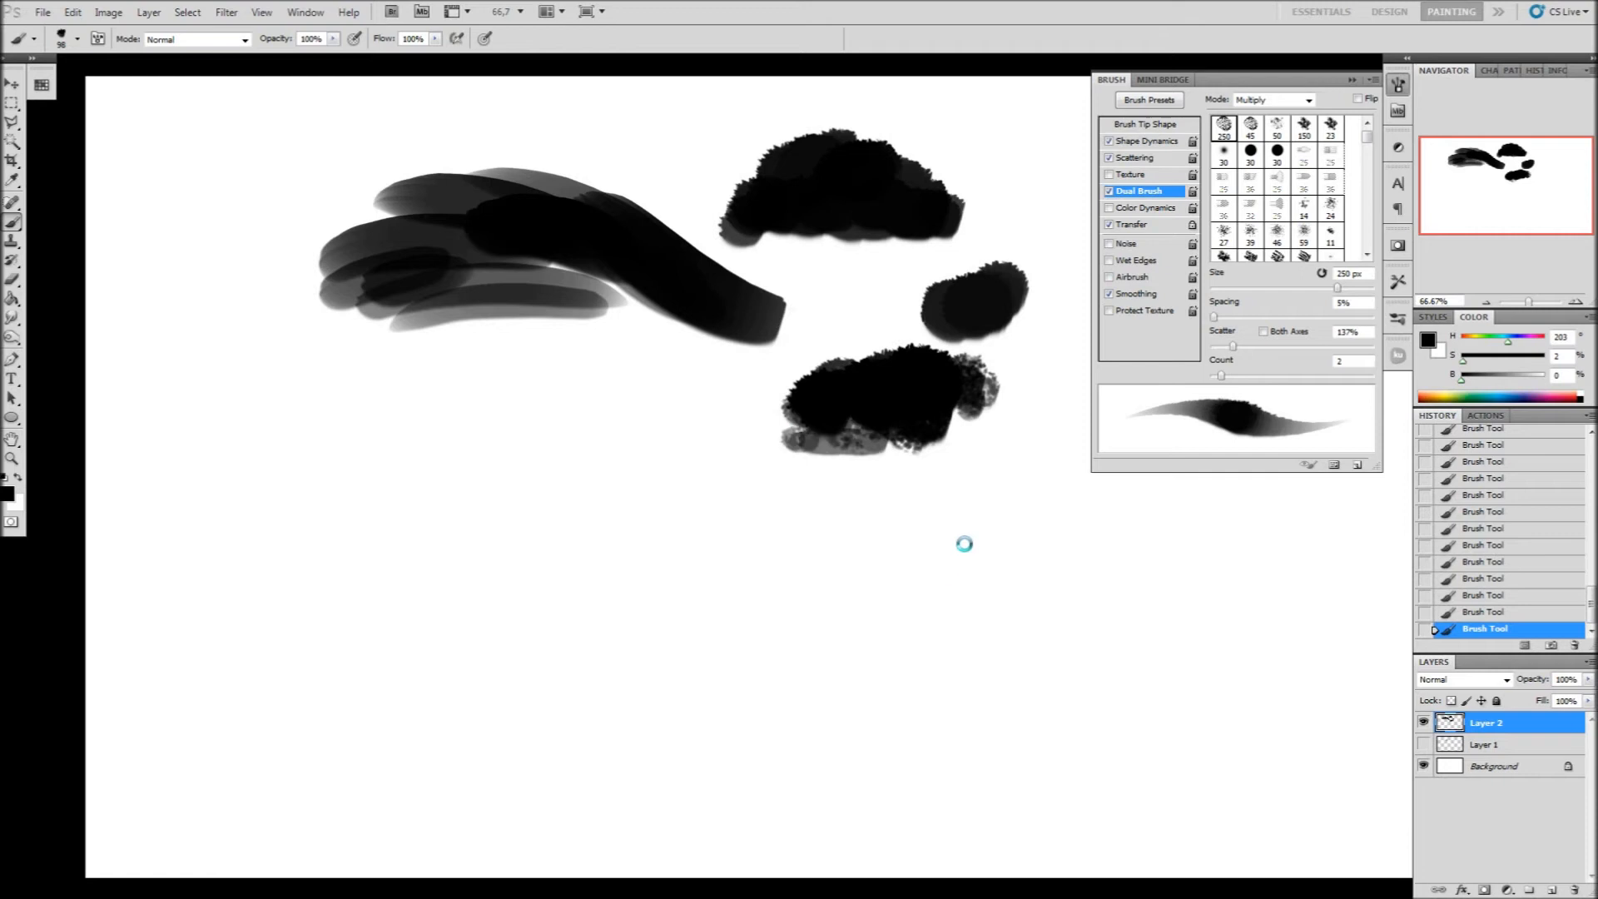
Turn off Dual Brush and Scattering and open the brush's Transfer settings
{"action": "left_click", "coordinate": [1108, 191]}
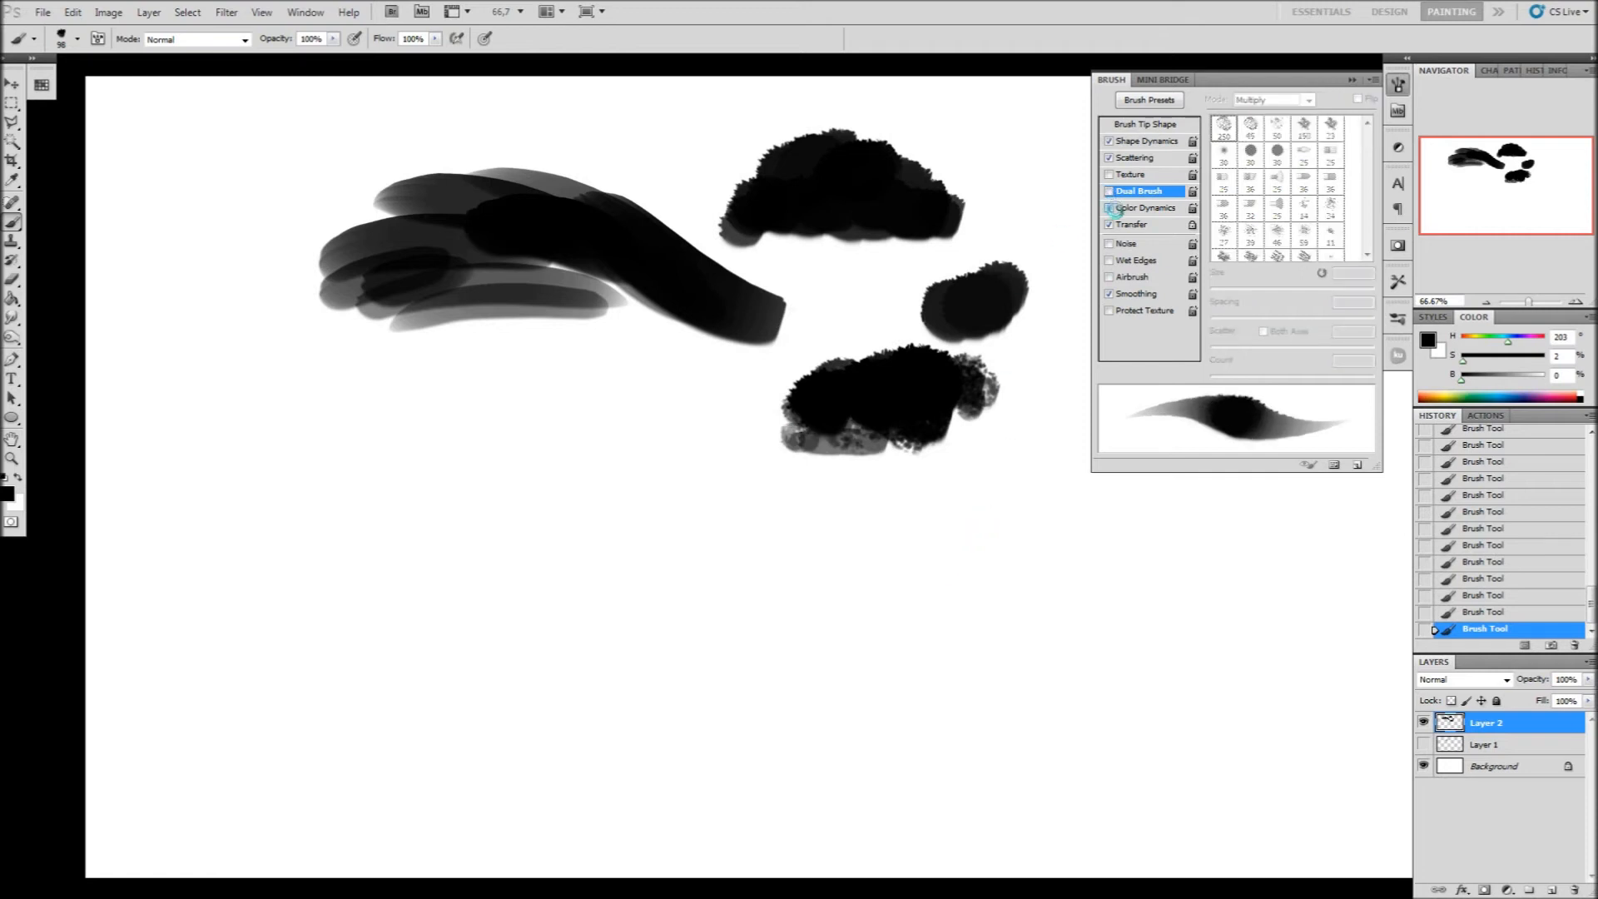
{"action": "left_click", "coordinate": [1135, 223]}
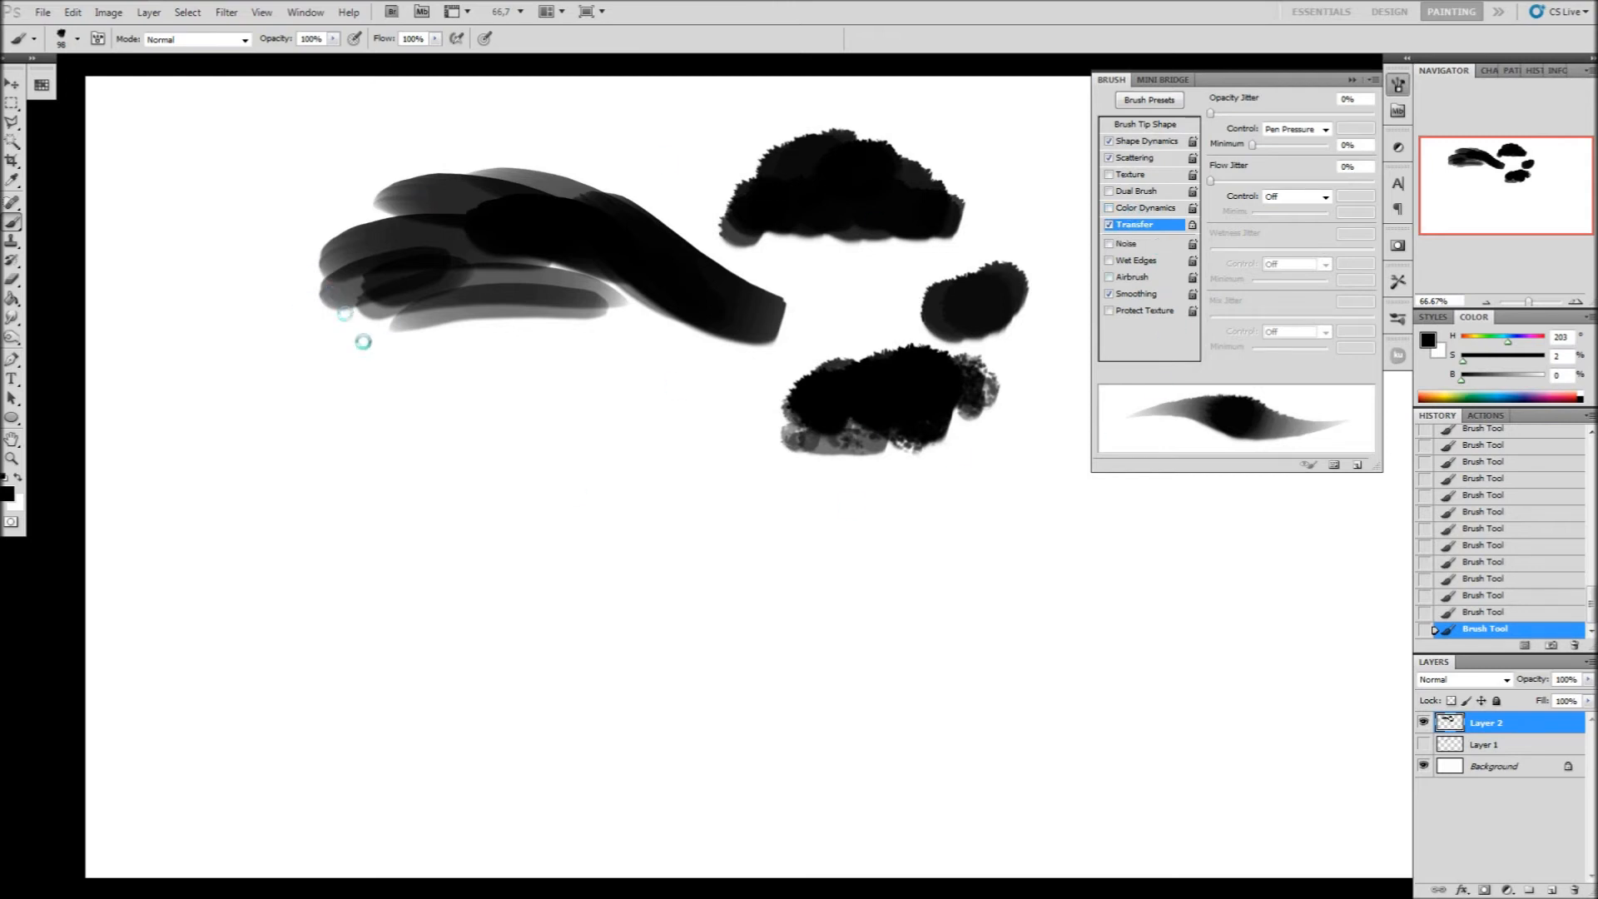
{"action": "left_click", "coordinate": [1108, 157]}
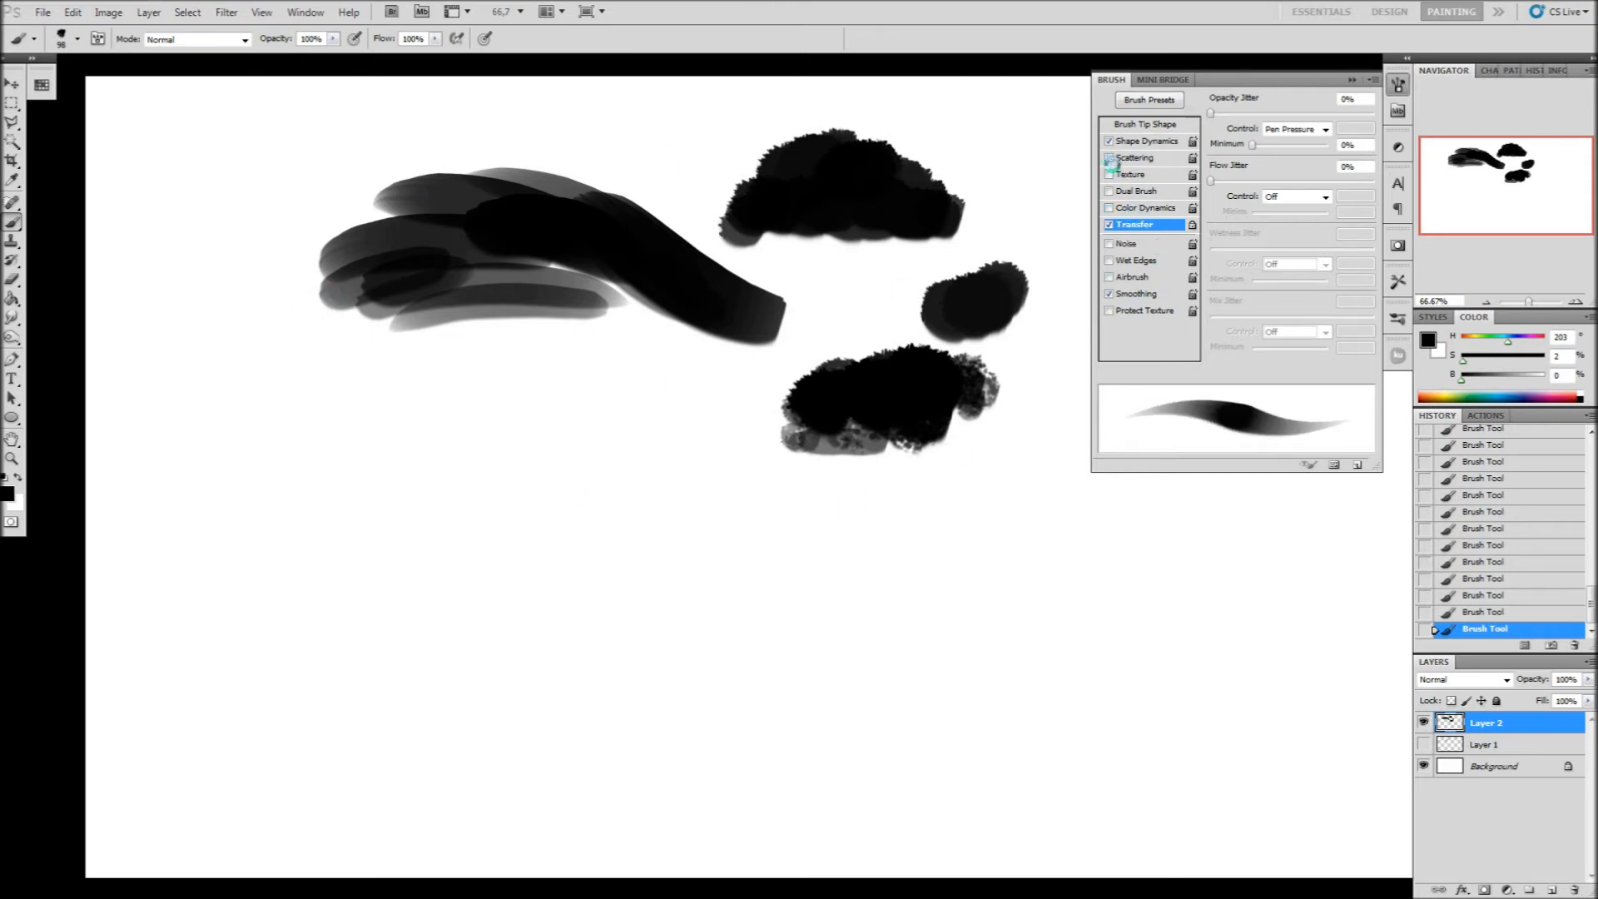
Save the current brush without Scattering as a new preset with "noscatter" in its name
{"action": "left_click", "coordinate": [1357, 465]}
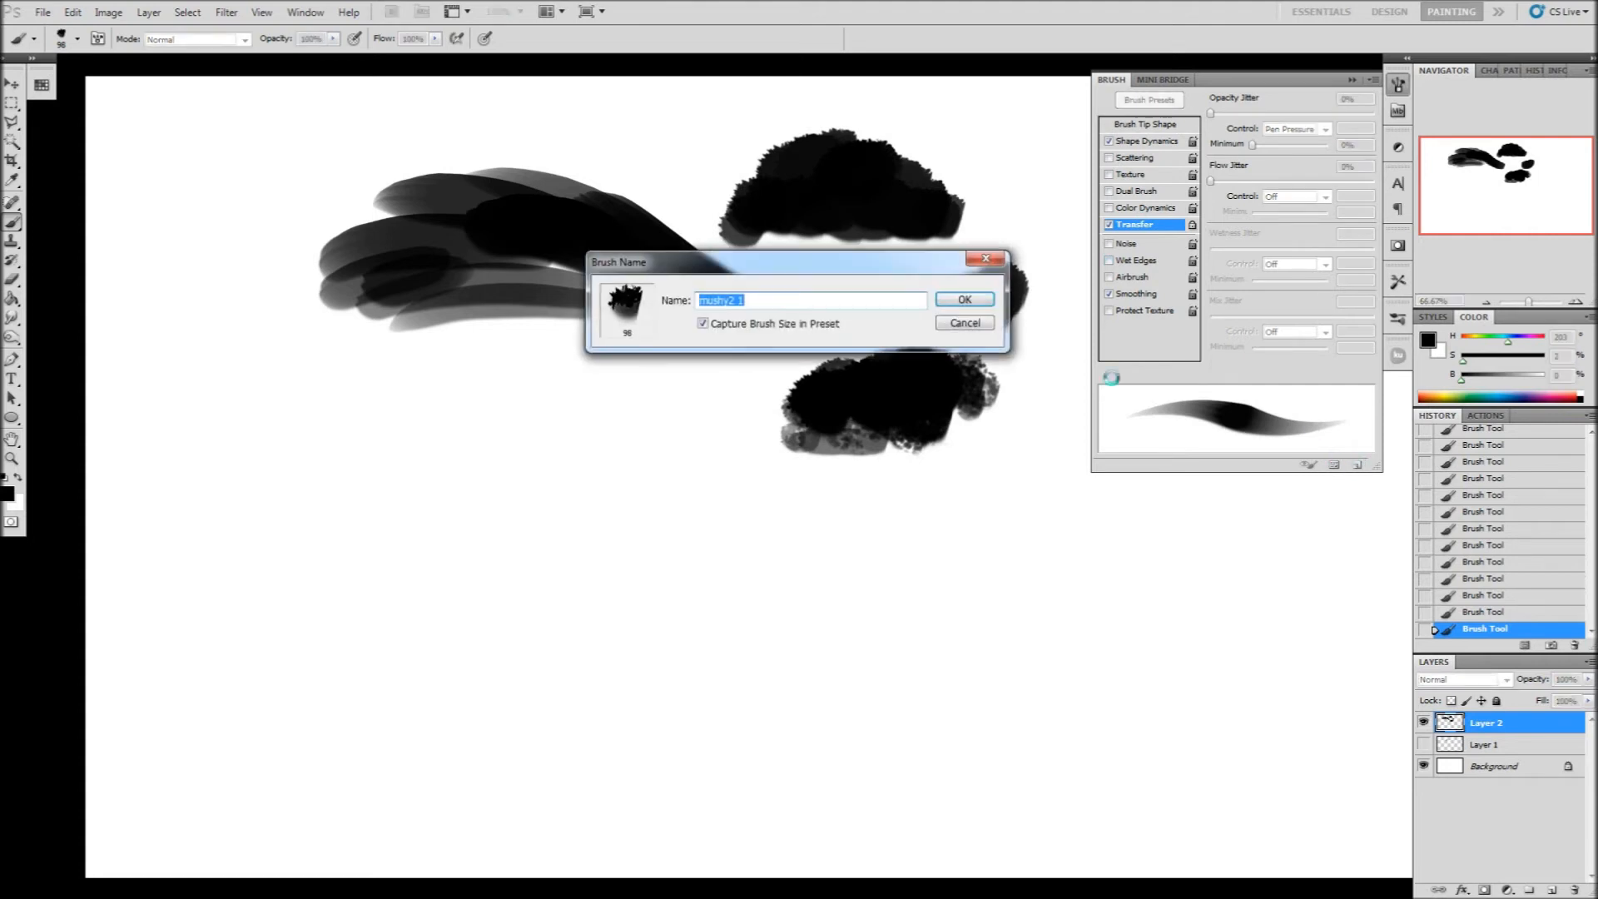
{"action": "left_click", "coordinate": [779, 298]}
{"action": "type", "text": "noscatter"}
{"action": "key", "text": "Return"}
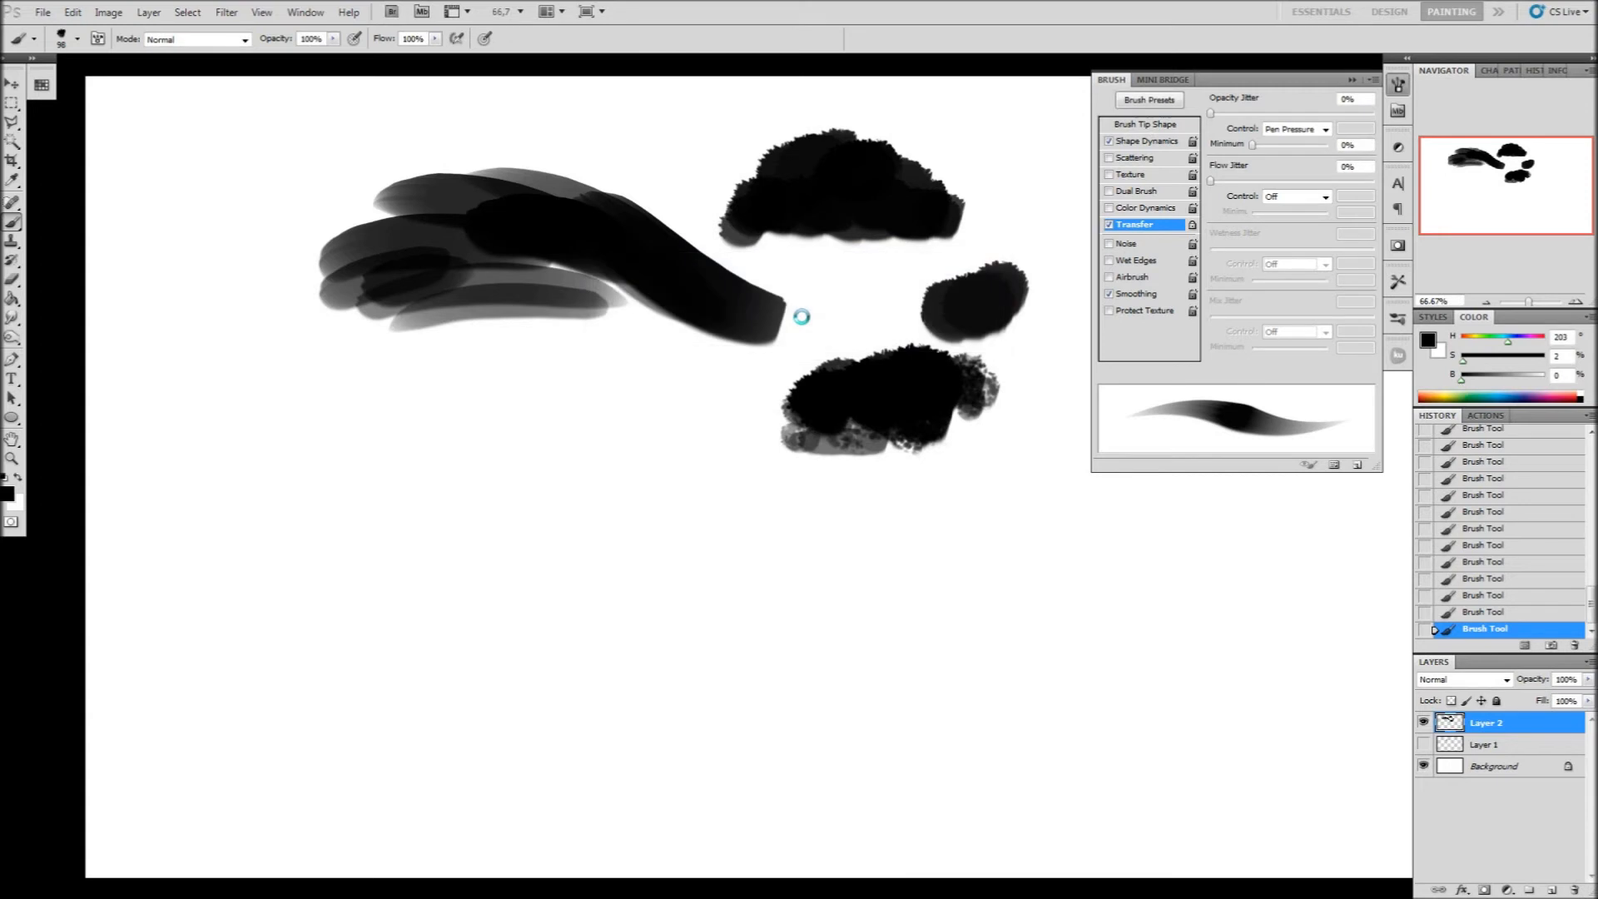
Turn Scattering back on and save that version of the brush as another new preset
{"action": "left_click", "coordinate": [1106, 157]}
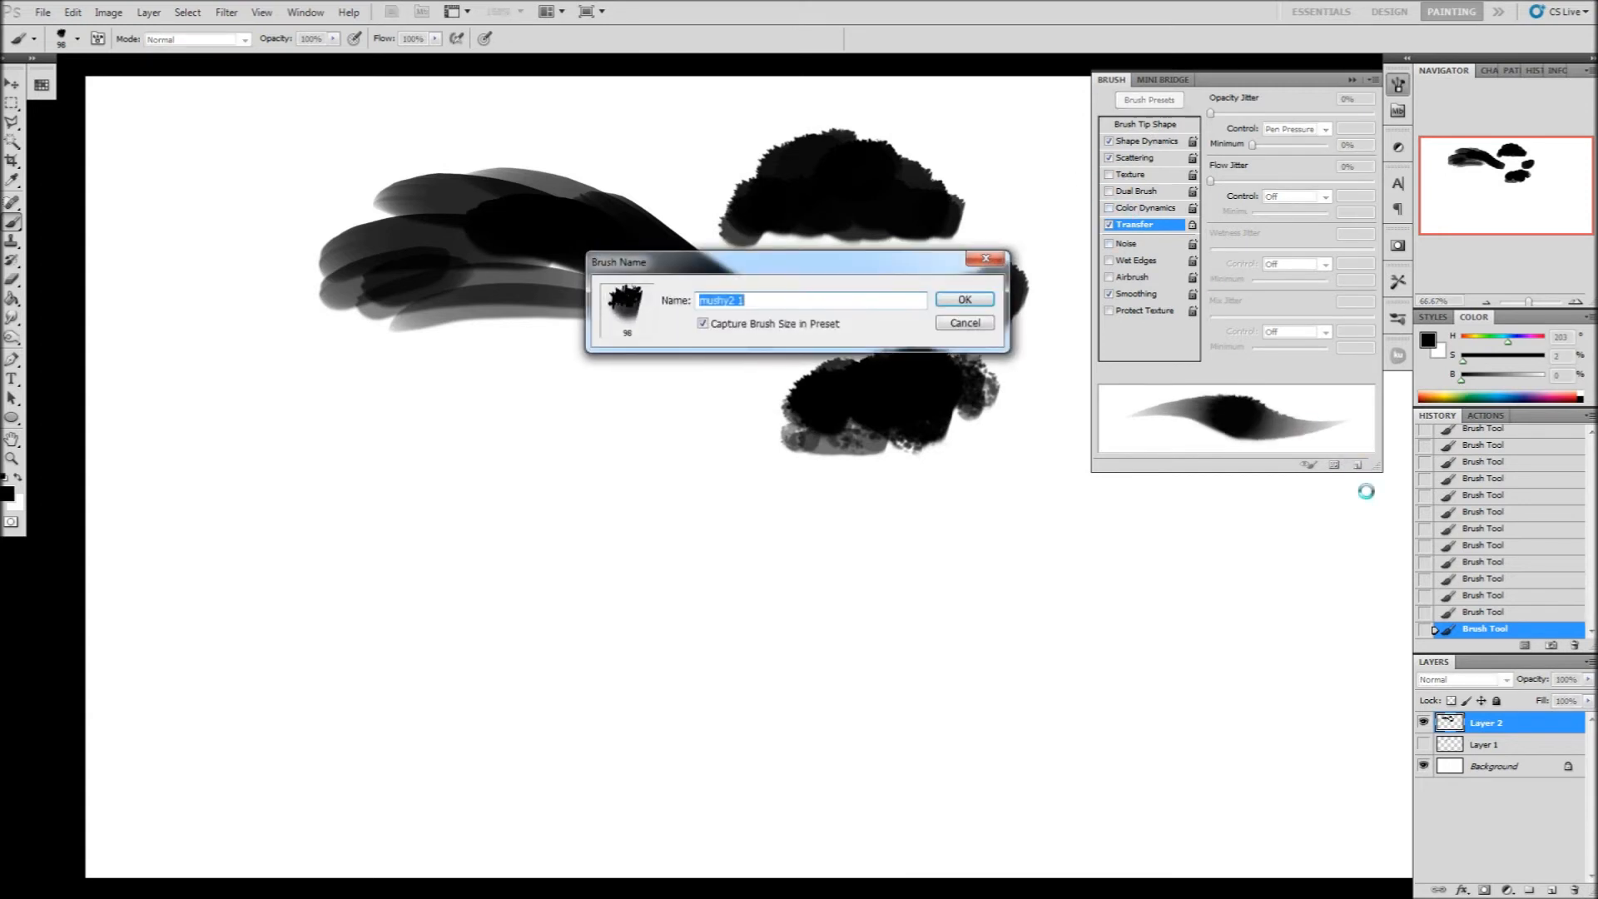
{"action": "key", "text": "Right"}
{"action": "key", "text": "Return"}
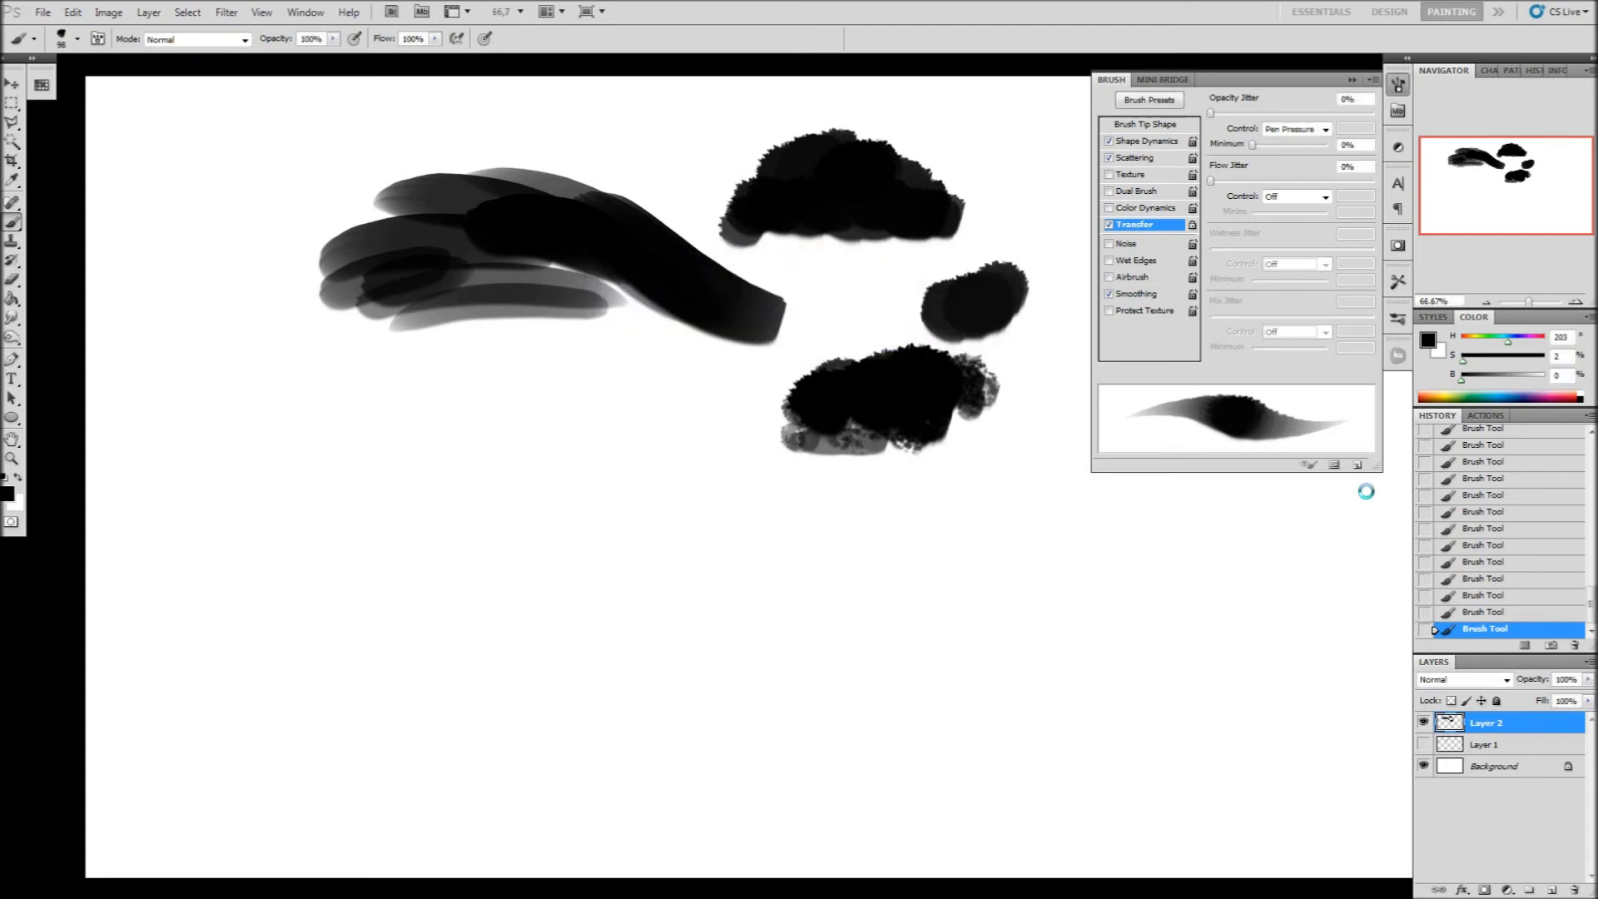
Revert the document to its original blank state in the history
{"action": "scroll", "coordinate": [1581, 599], "scroll_direction": "up", "scroll_amount": 5}
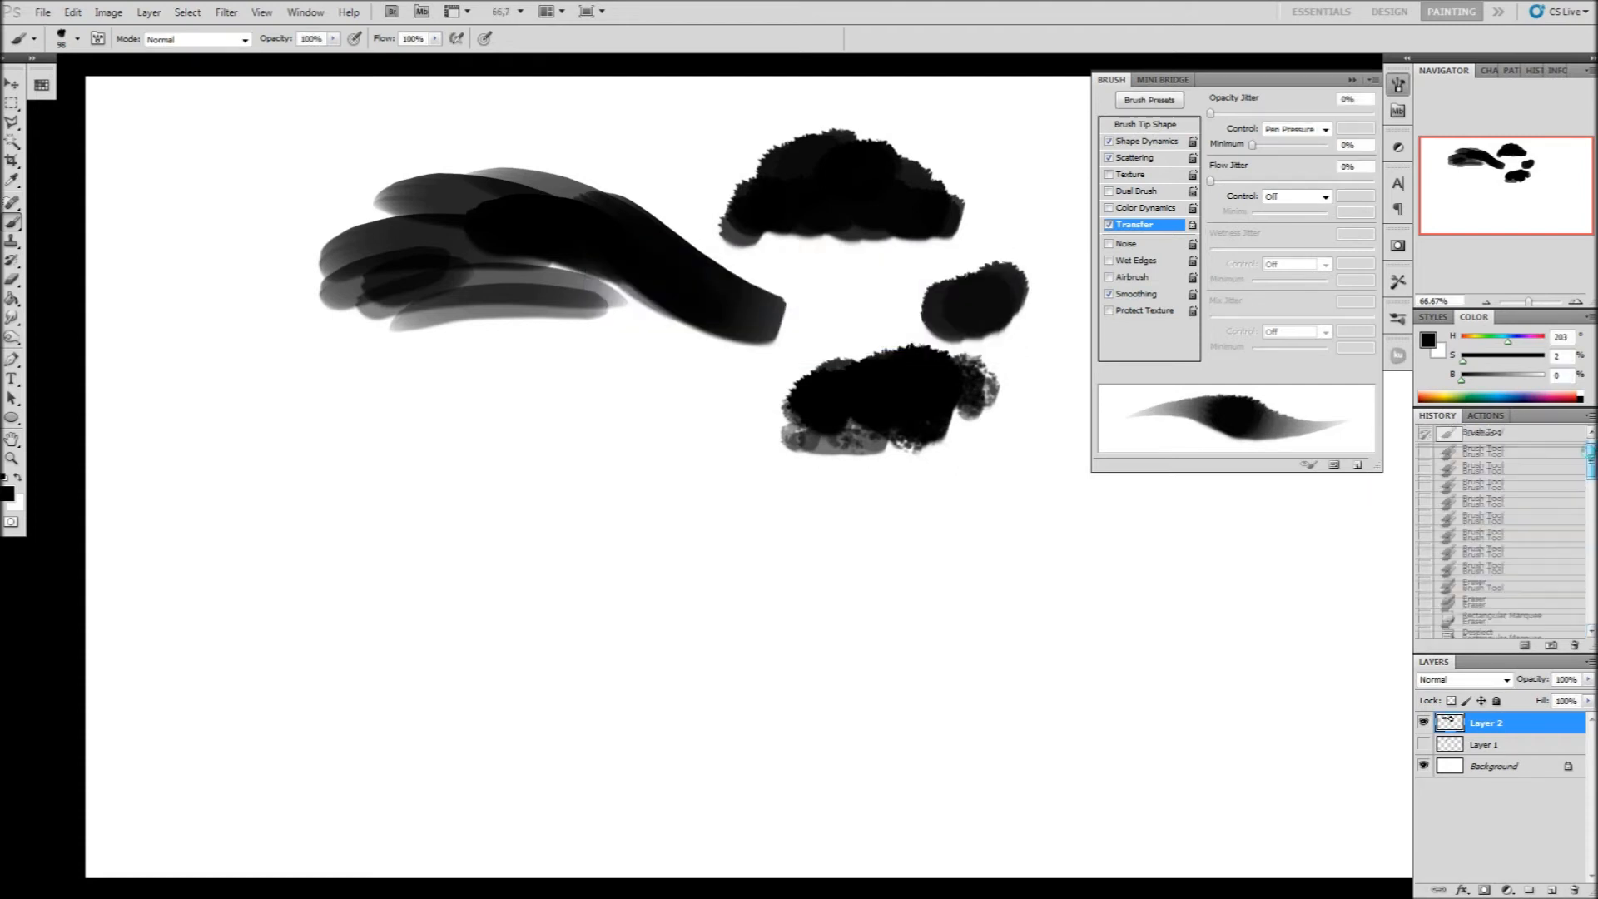
{"action": "left_click", "coordinate": [1492, 450]}
{"action": "left_click", "coordinate": [1434, 434]}
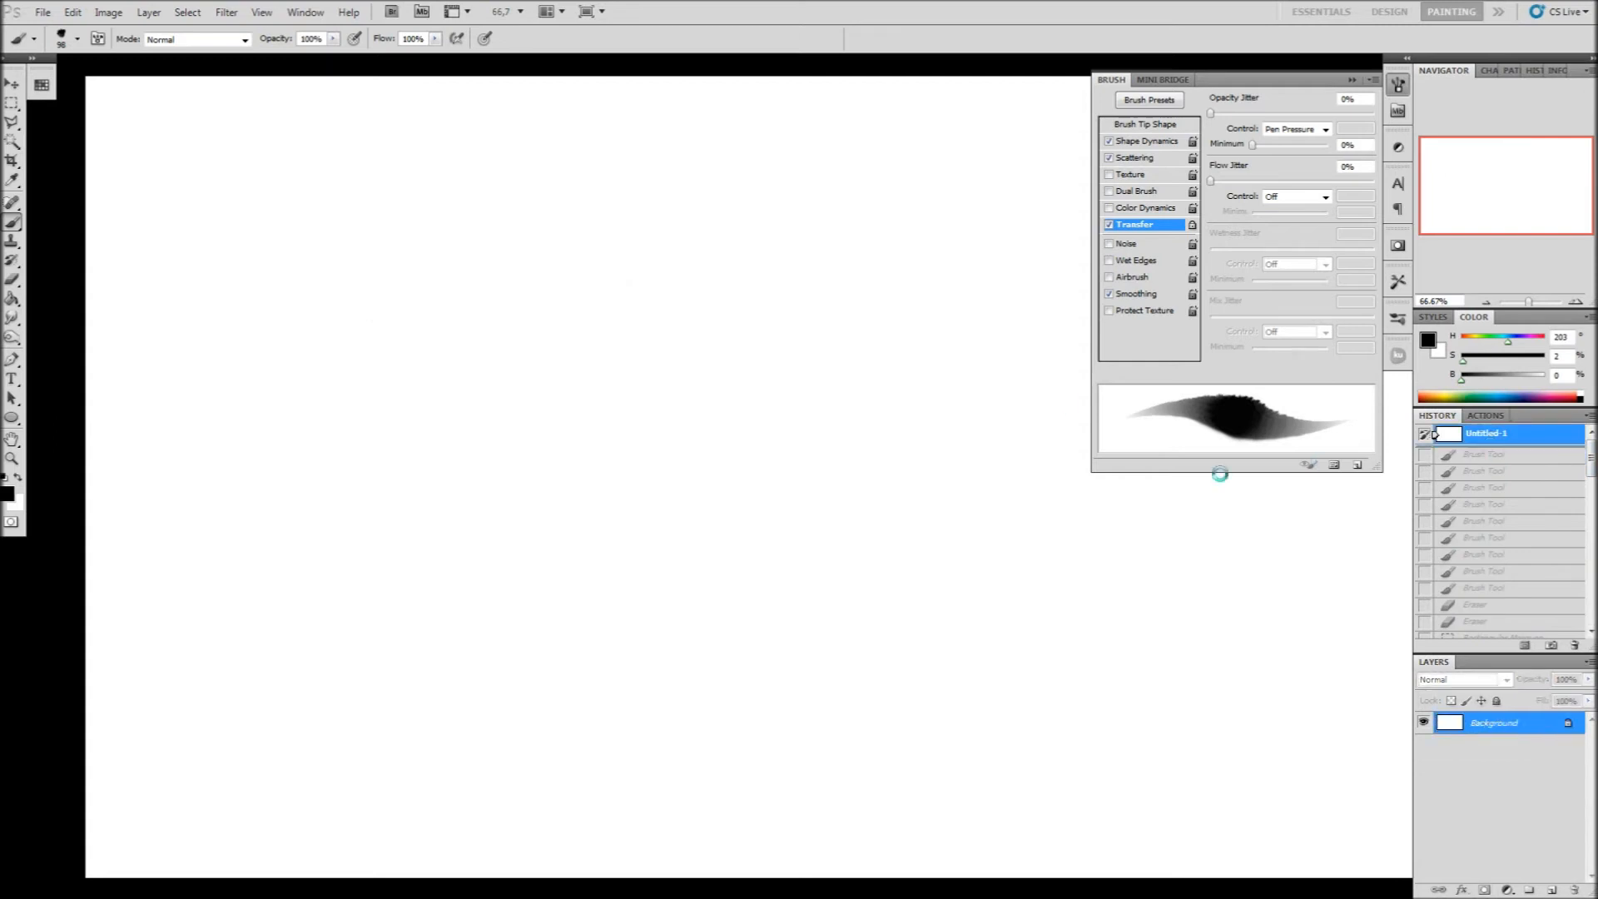
Paint a winding test stroke with the scattering preset, then select the noscatter preset and paint a wavy stroke beside it
{"action": "right_click", "coordinate": [689, 281]}
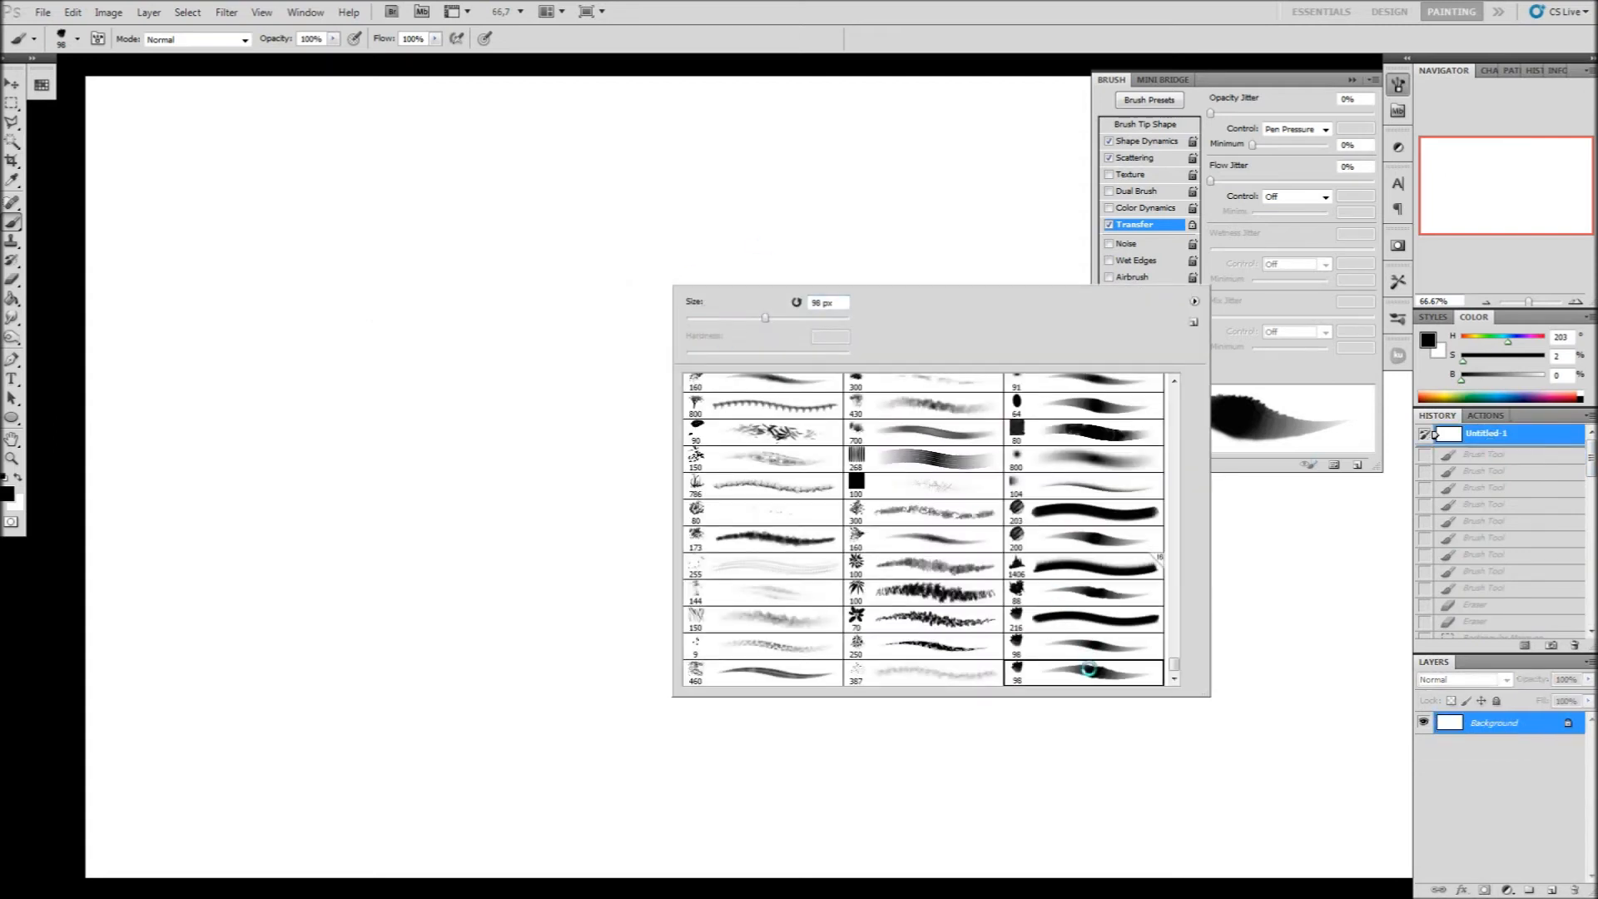
{"action": "left_click", "coordinate": [542, 238]}
{"action": "mouse_move", "coordinate": [553, 245]}
{"action": "left_mouse_down"}
{"action": "mouse_move", "coordinate": [391, 222]}
{"action": "mouse_move", "coordinate": [289, 237]}
{"action": "mouse_move", "coordinate": [299, 319]}
{"action": "mouse_move", "coordinate": [223, 429]}
{"action": "left_mouse_up"}
{"action": "right_click", "coordinate": [600, 454]}
{"action": "left_click", "coordinate": [1007, 808]}
{"action": "mouse_move", "coordinate": [462, 306]}
{"action": "left_mouse_down"}
{"action": "mouse_move", "coordinate": [563, 360]}
{"action": "mouse_move", "coordinate": [875, 340]}
{"action": "left_mouse_up"}
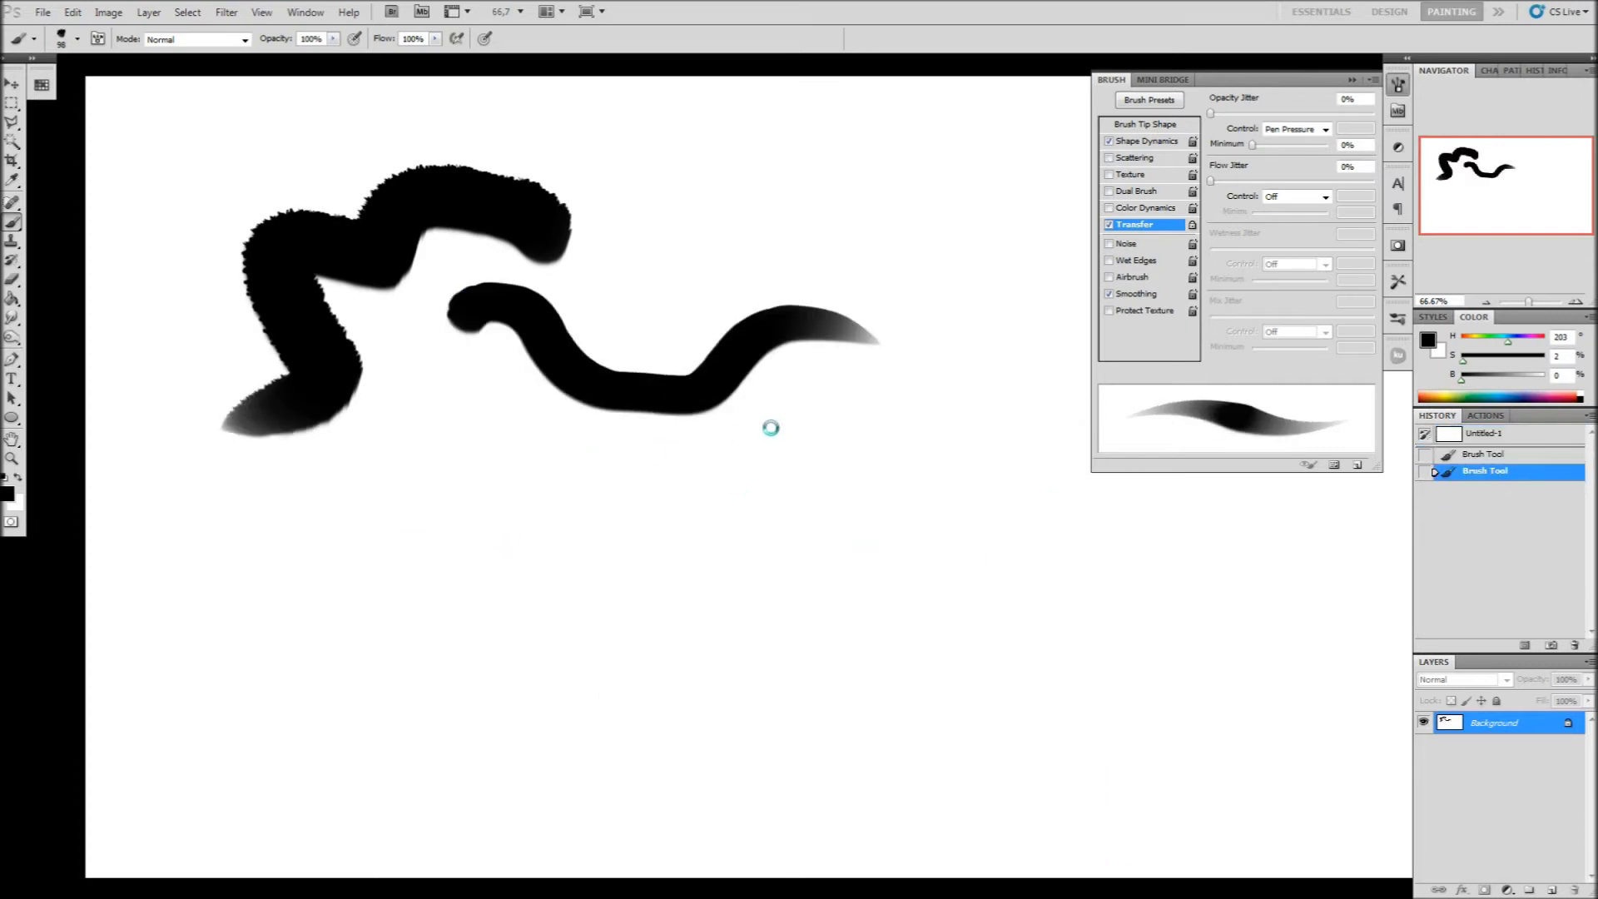
Paint another wavy stroke and several short, overlapping dabs below it with the noscatter brush
{"action": "mouse_move", "coordinate": [770, 427]}
{"action": "left_mouse_down"}
{"action": "mouse_move", "coordinate": [497, 458]}
{"action": "mouse_move", "coordinate": [434, 553]}
{"action": "left_mouse_up"}
{"action": "mouse_move", "coordinate": [391, 501]}
{"action": "left_mouse_down"}
{"action": "mouse_move", "coordinate": [284, 496]}
{"action": "mouse_move", "coordinate": [307, 514]}
{"action": "mouse_move", "coordinate": [278, 512]}
{"action": "mouse_move", "coordinate": [381, 576]}
{"action": "left_mouse_up"}
{"action": "left_click_drag", "start_coordinate": [412, 545], "coordinate": [405, 647]}
{"action": "mouse_move", "coordinate": [492, 620]}
{"action": "left_mouse_down"}
{"action": "mouse_move", "coordinate": [474, 681]}
{"action": "mouse_move", "coordinate": [517, 641]}
{"action": "mouse_move", "coordinate": [534, 589]}
{"action": "left_mouse_up"}
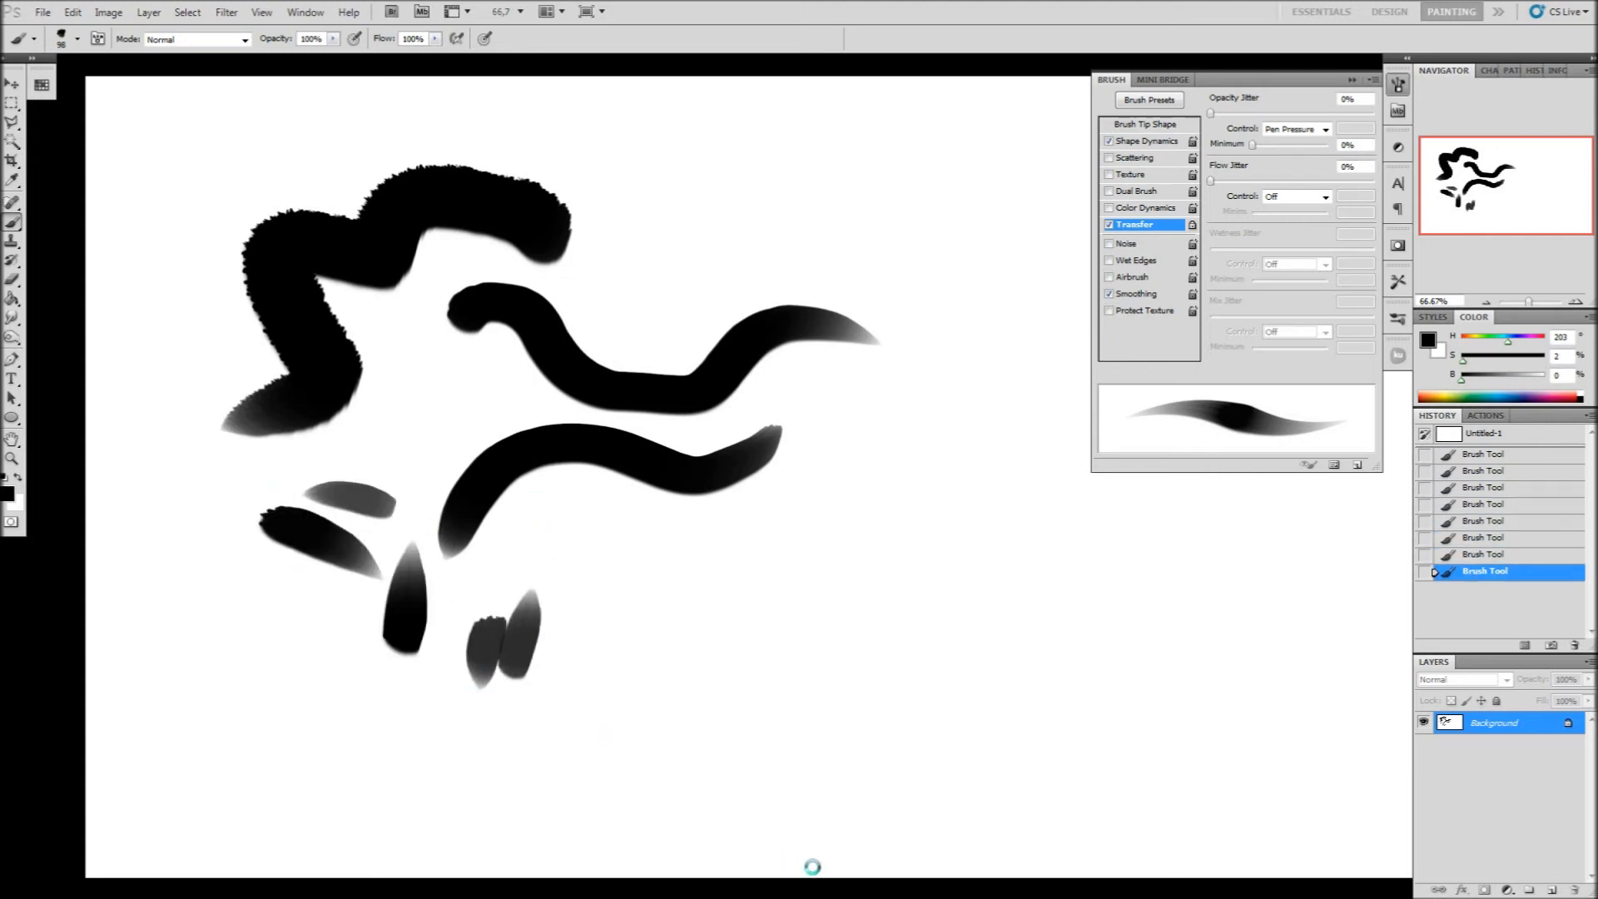
{"action": "mouse_move", "coordinate": [527, 676]}
{"action": "left_mouse_down"}
{"action": "mouse_move", "coordinate": [509, 603]}
{"action": "mouse_move", "coordinate": [570, 687]}
{"action": "left_mouse_up"}
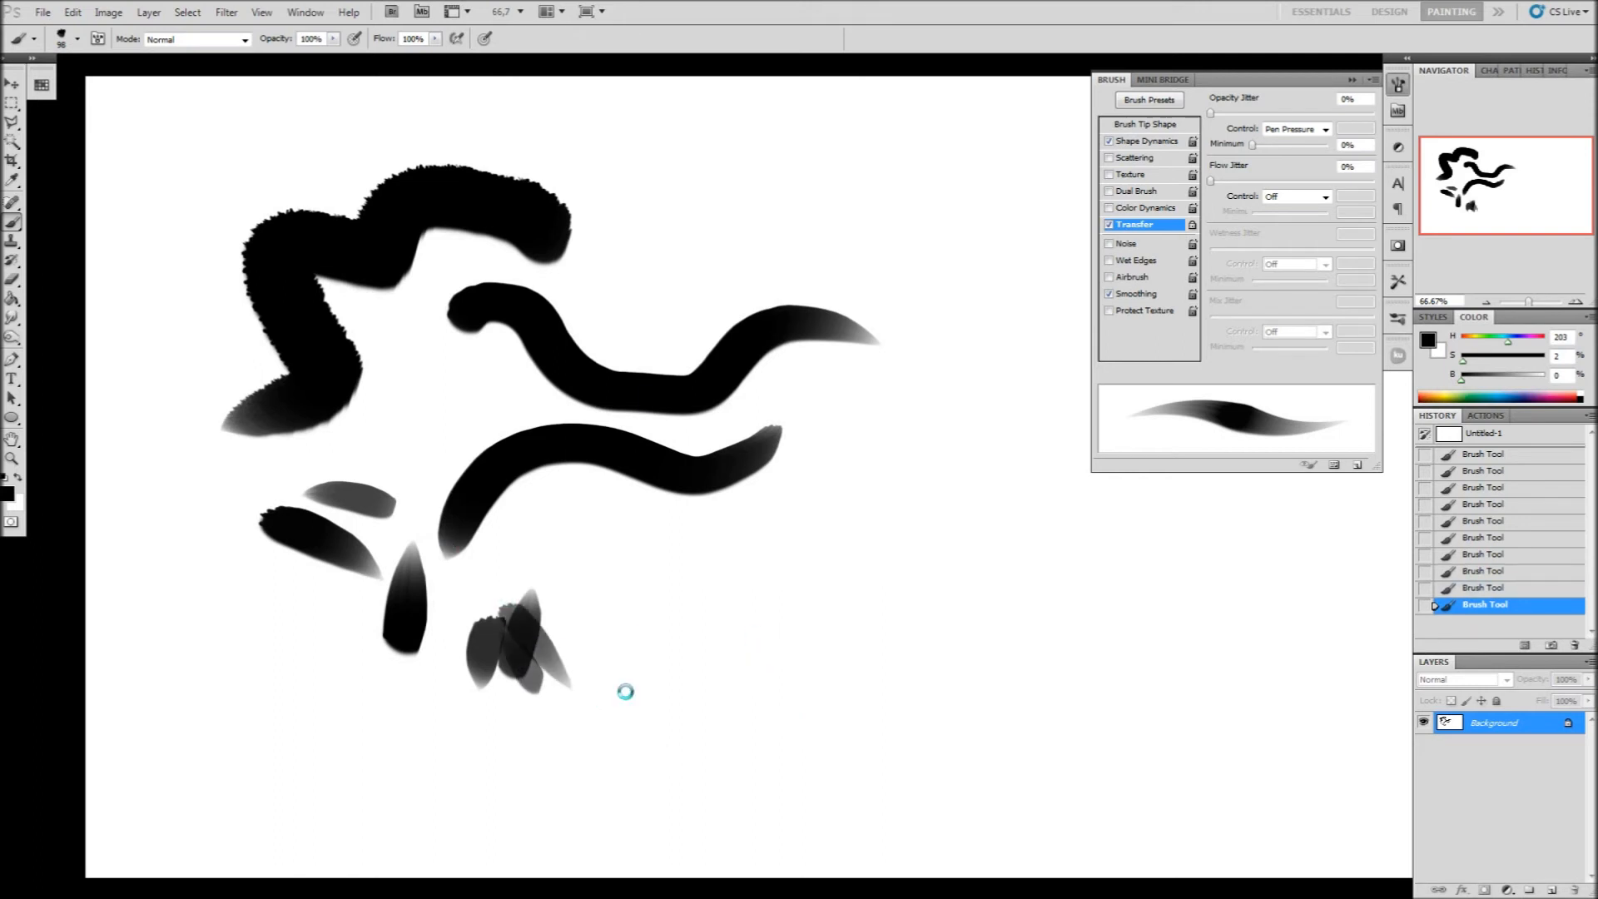
Revert to the blank canvas and paste the horse photo, scaled to 155.47%
{"action": "left_click", "coordinate": [1481, 433]}
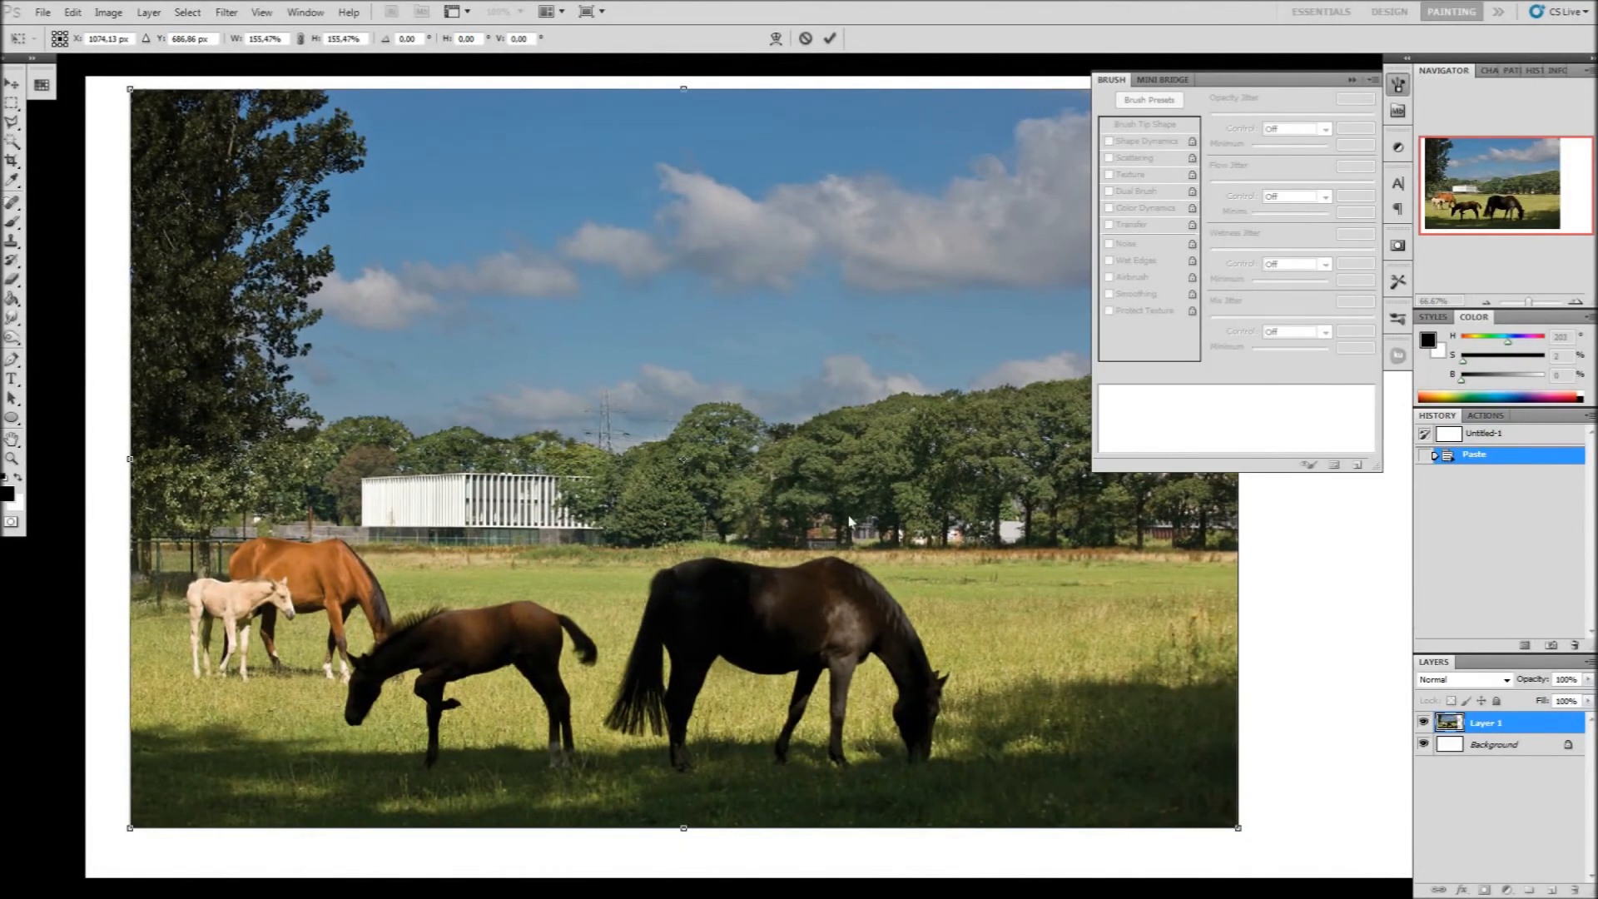
{"action": "key", "text": "Return"}
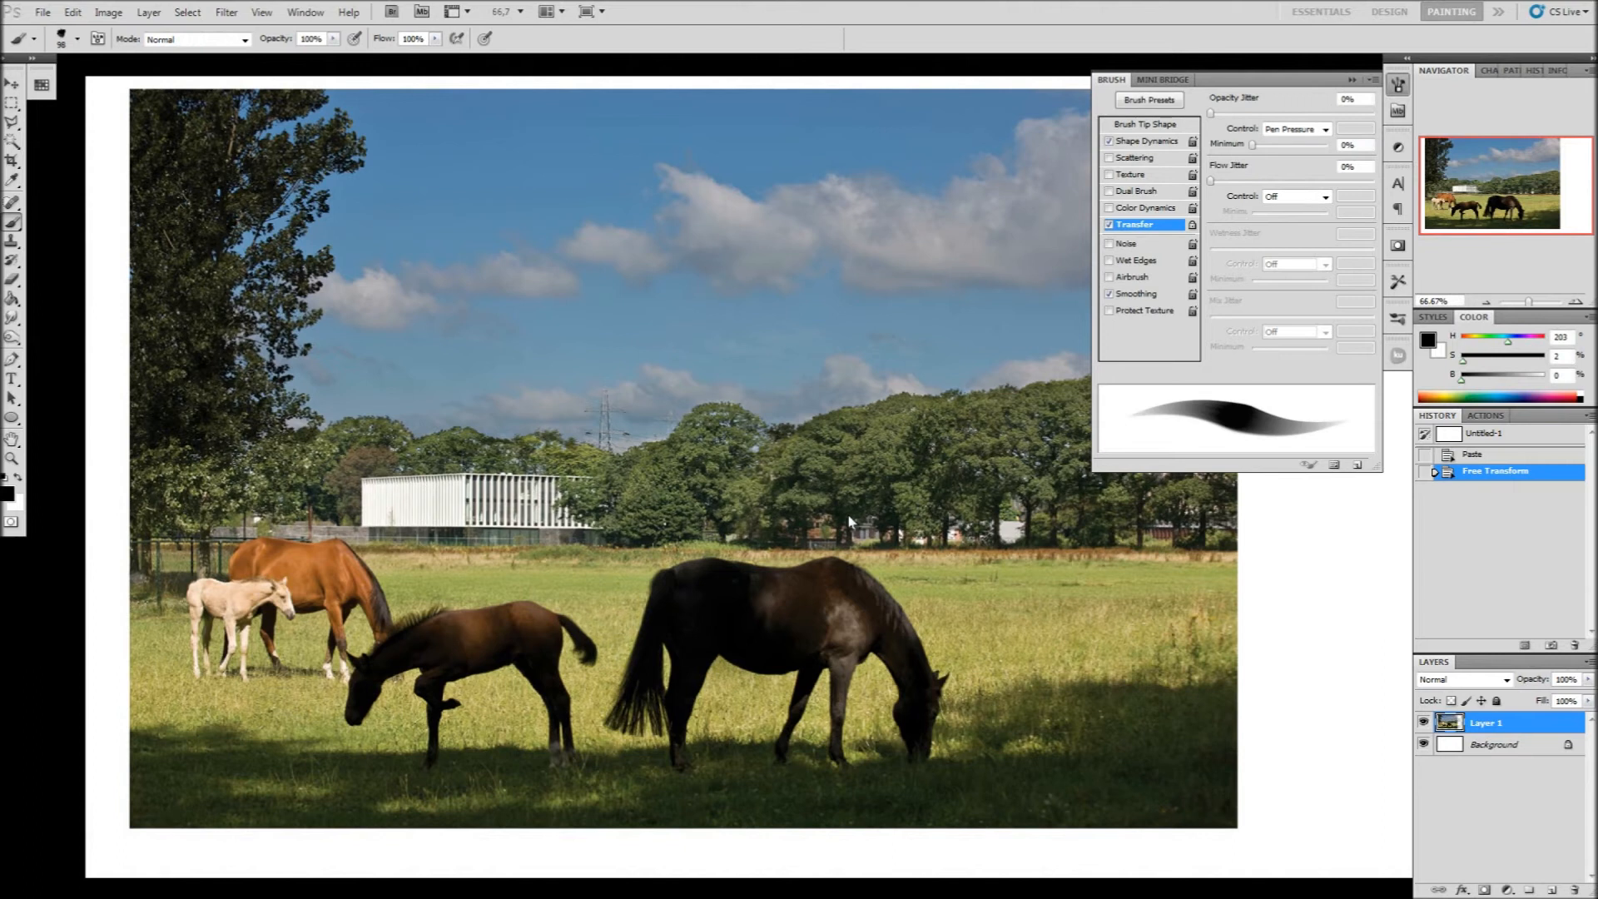
Convert the horse photo to grayscale with the Black & White adjustment using the Default preset
{"action": "left_click", "coordinate": [99, 14]}
{"action": "mouse_move", "coordinate": [121, 54]}
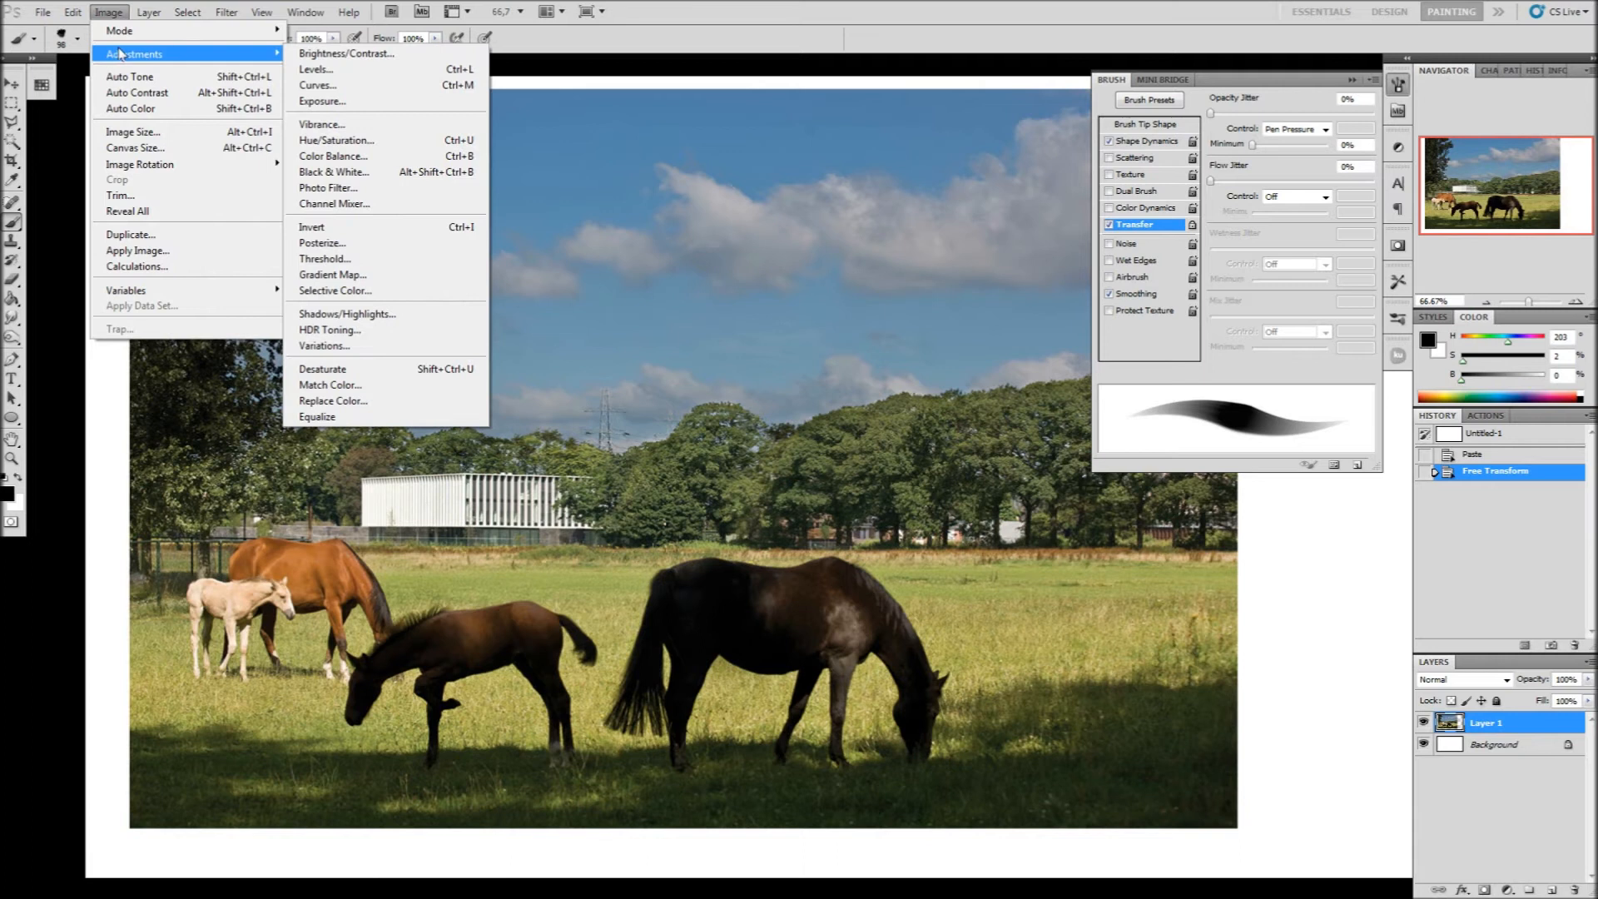
{"action": "left_click", "coordinate": [349, 171]}
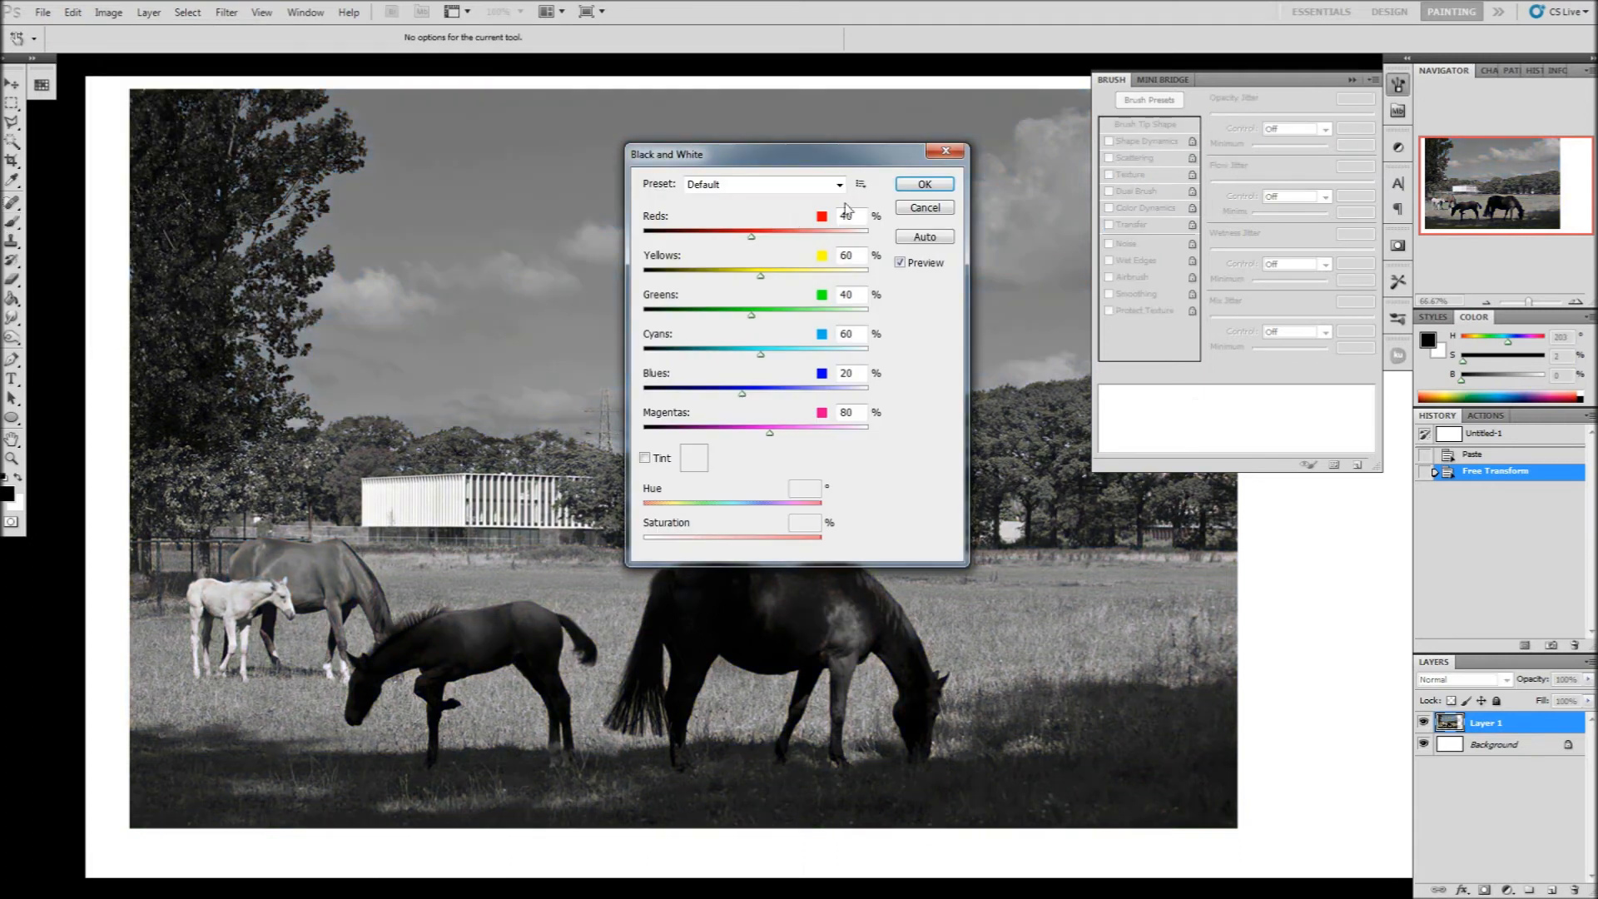
{"action": "left_click", "coordinate": [917, 184]}
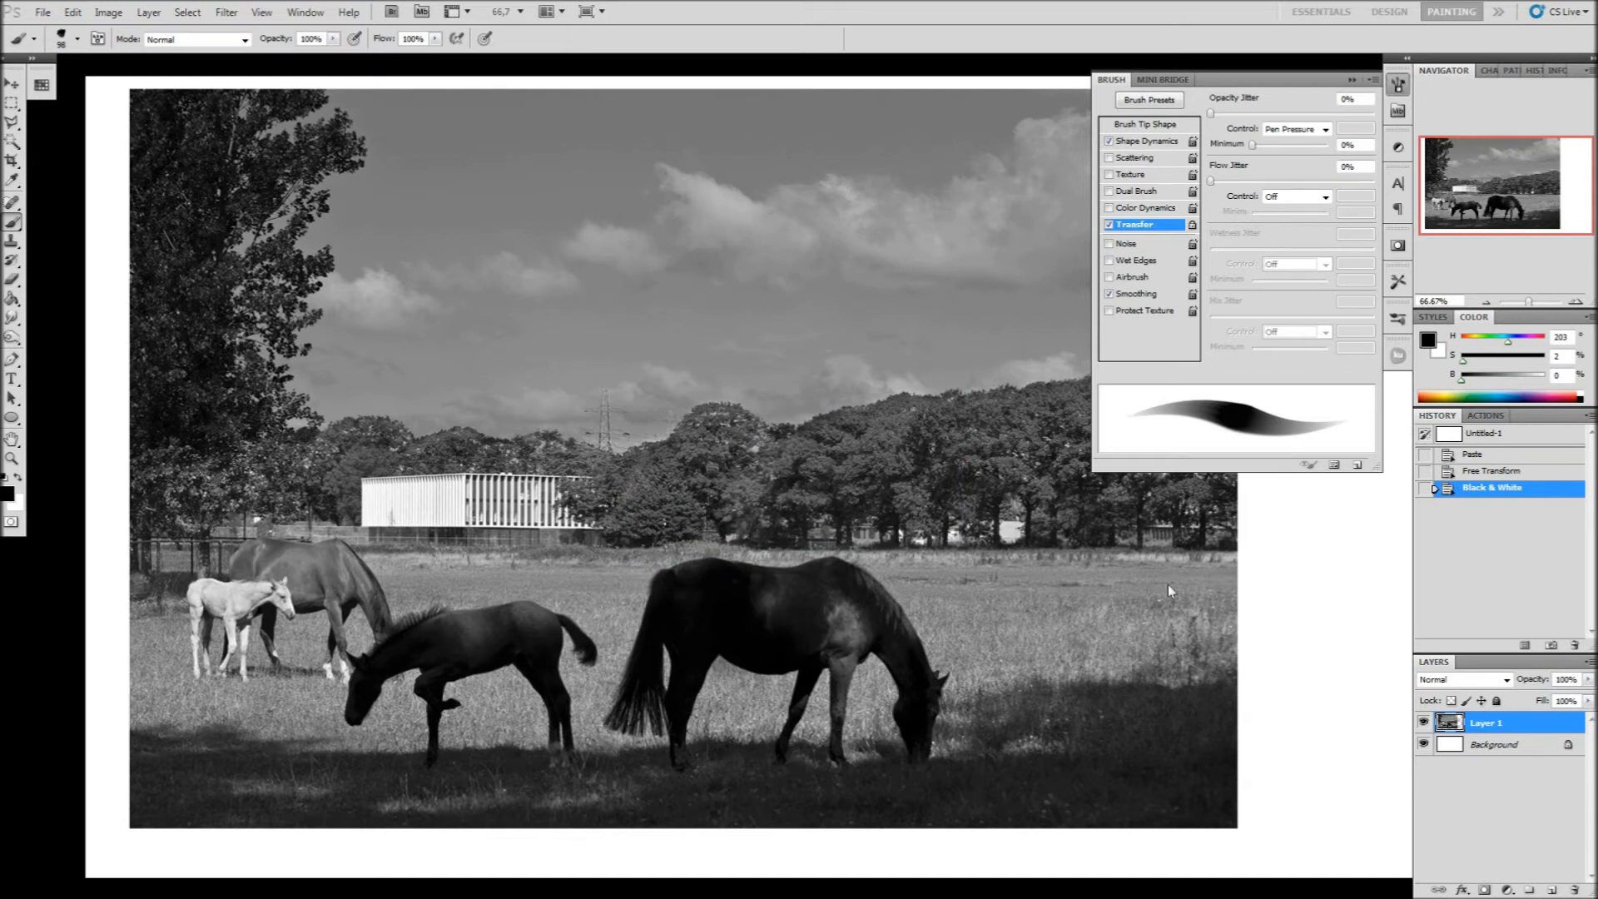
Hide the photo layer's bright tones by setting the white limit of This Layer under Blend If to 81
{"action": "right_click", "coordinate": [1484, 723]}
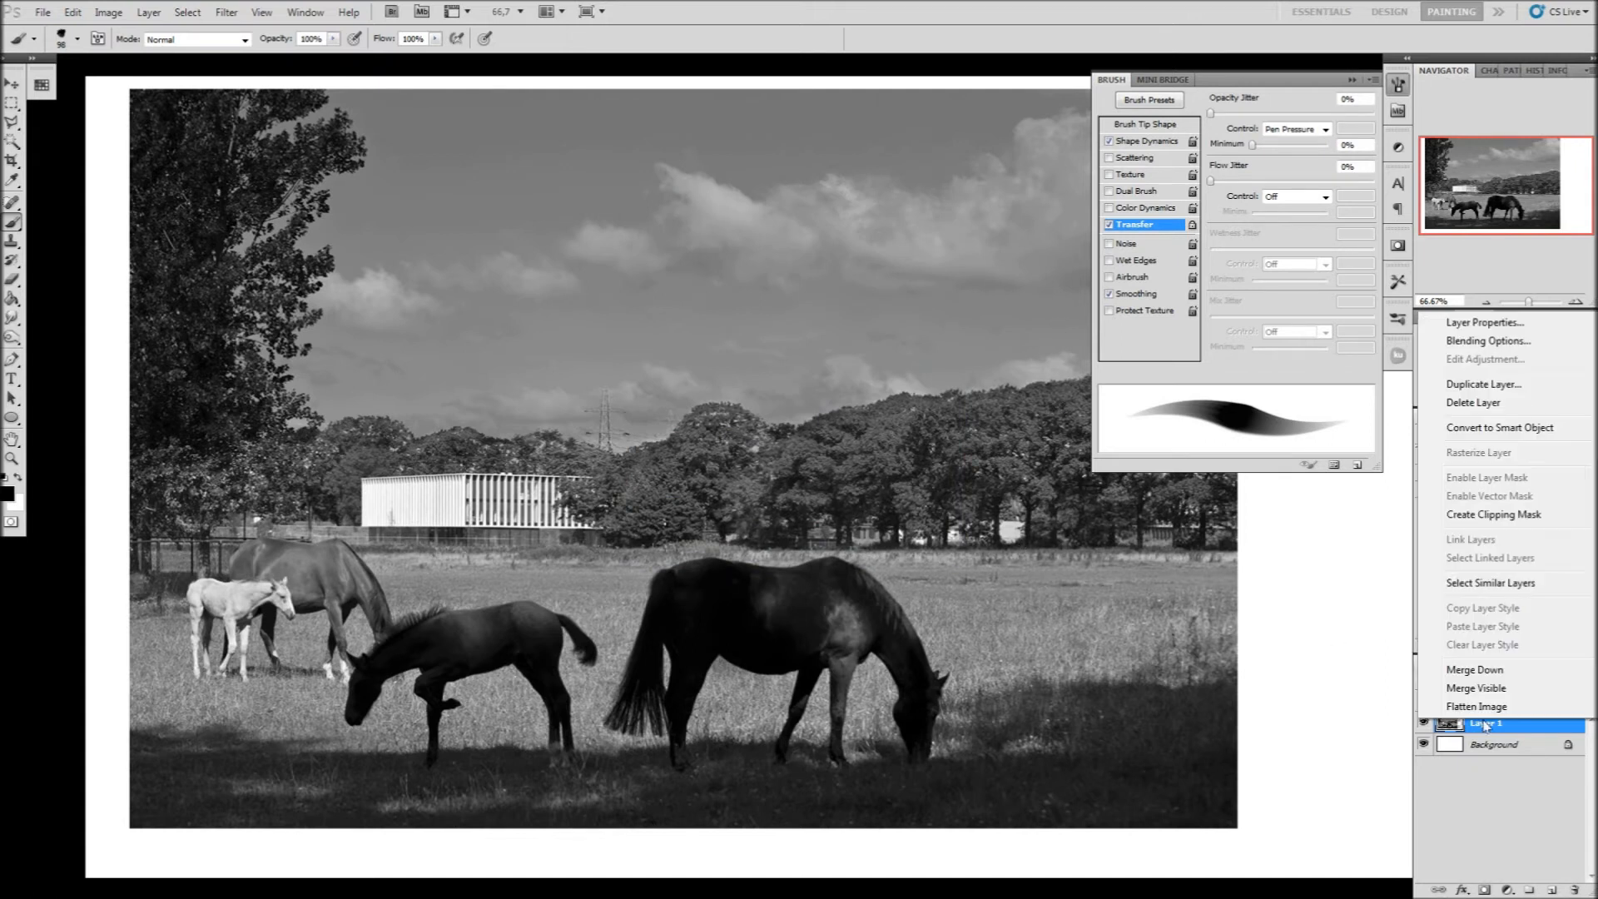
{"action": "left_click", "coordinate": [1194, 331]}
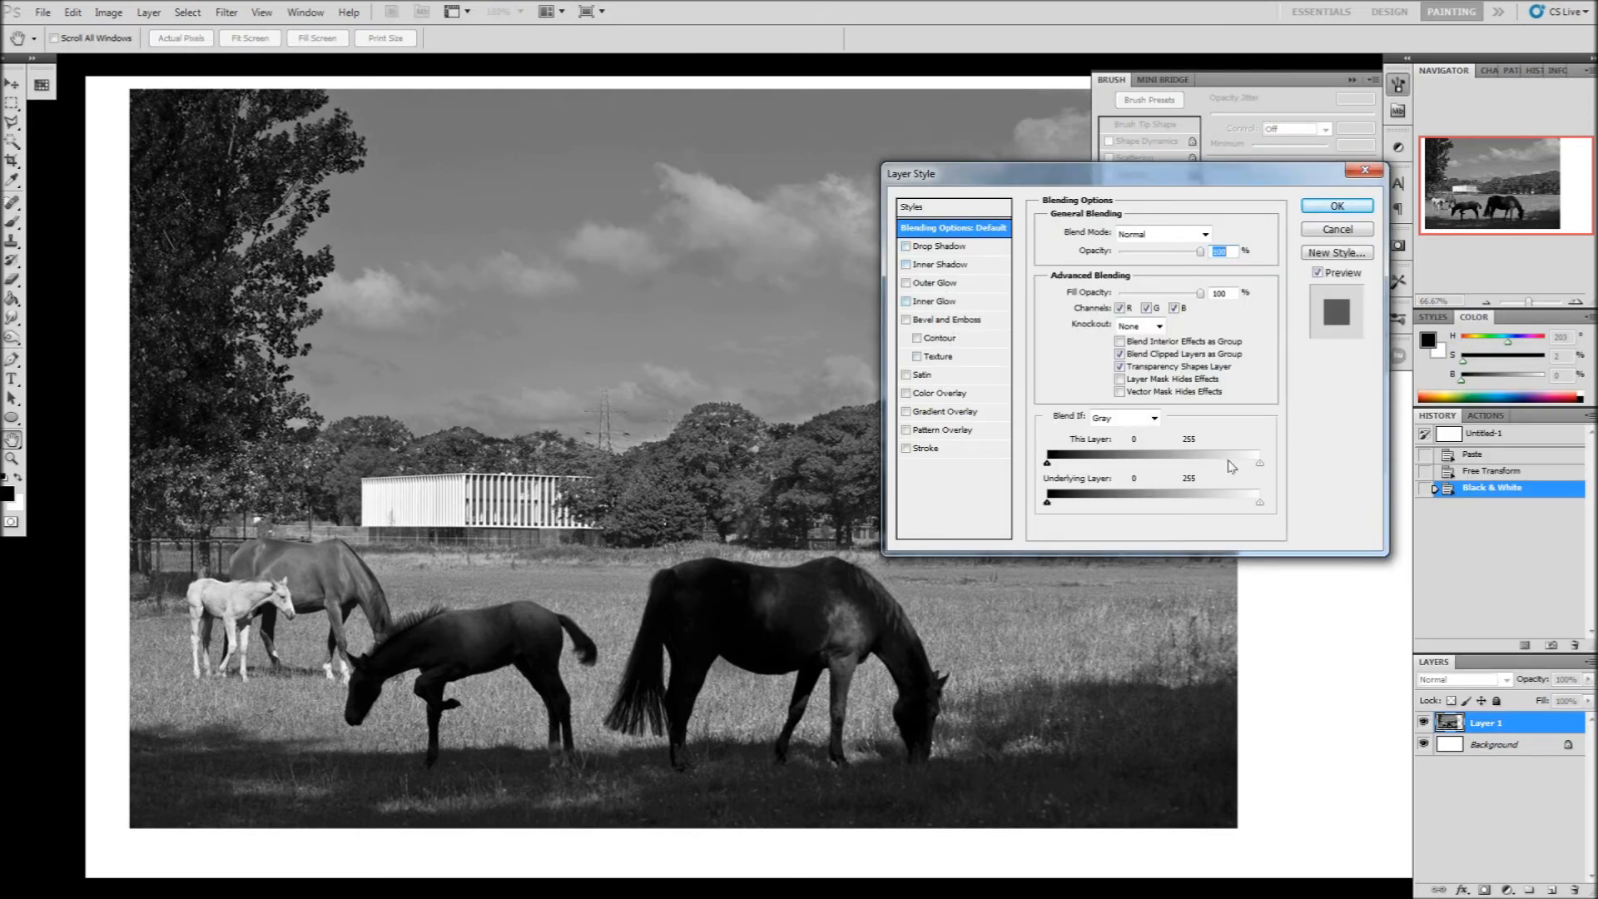
{"action": "left_click_drag", "start_coordinate": [1261, 467], "coordinate": [1116, 472]}
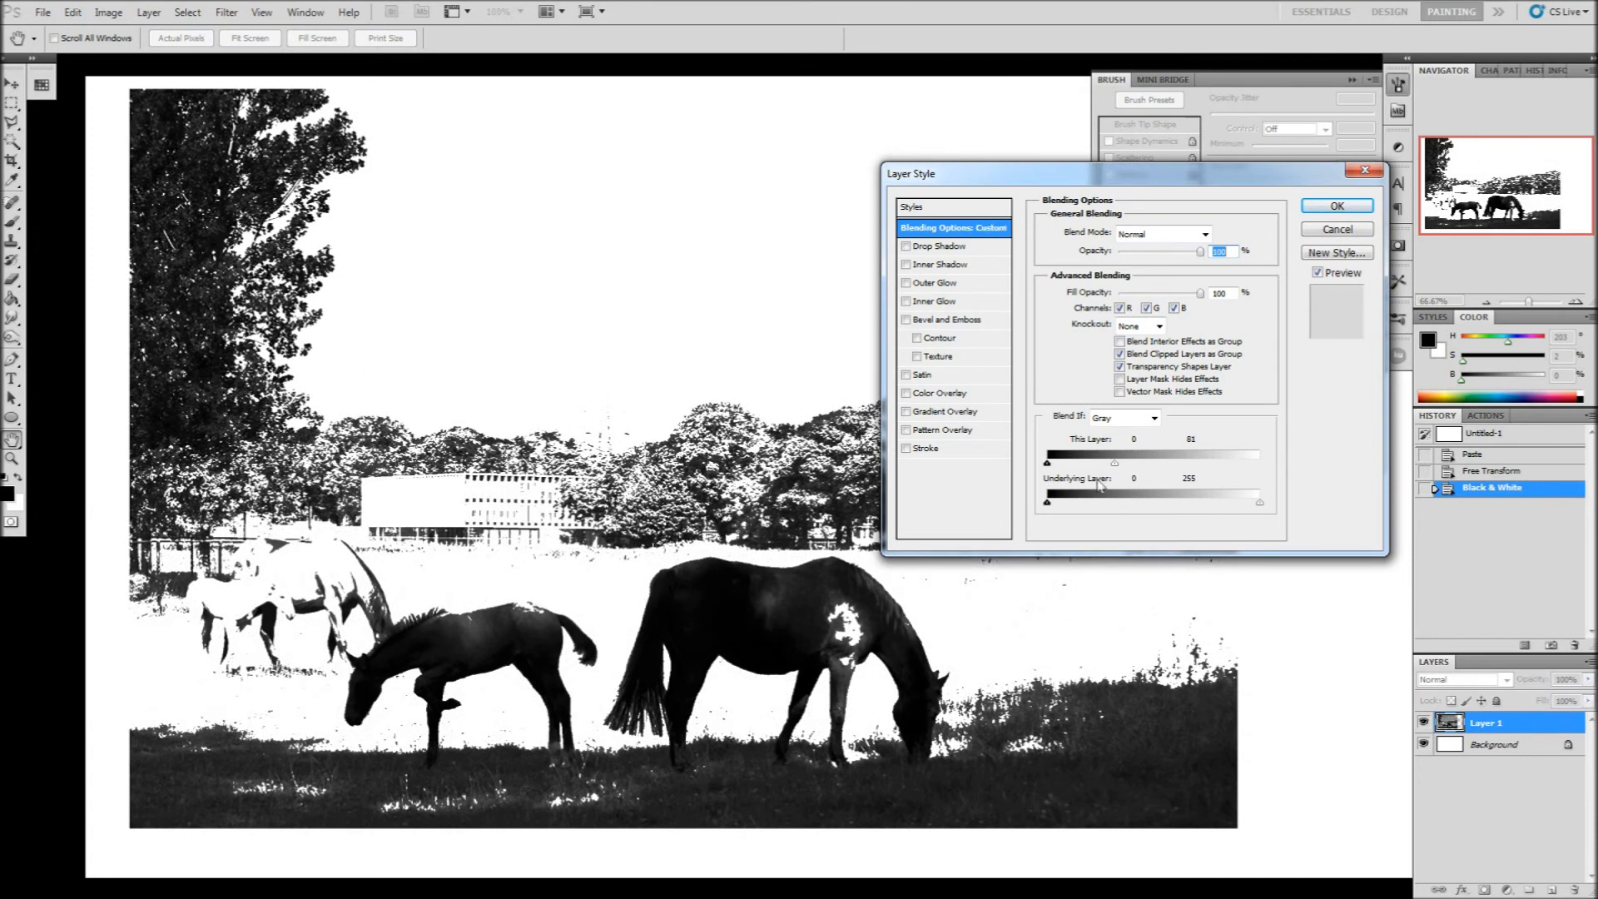
{"action": "left_click", "coordinate": [1335, 207]}
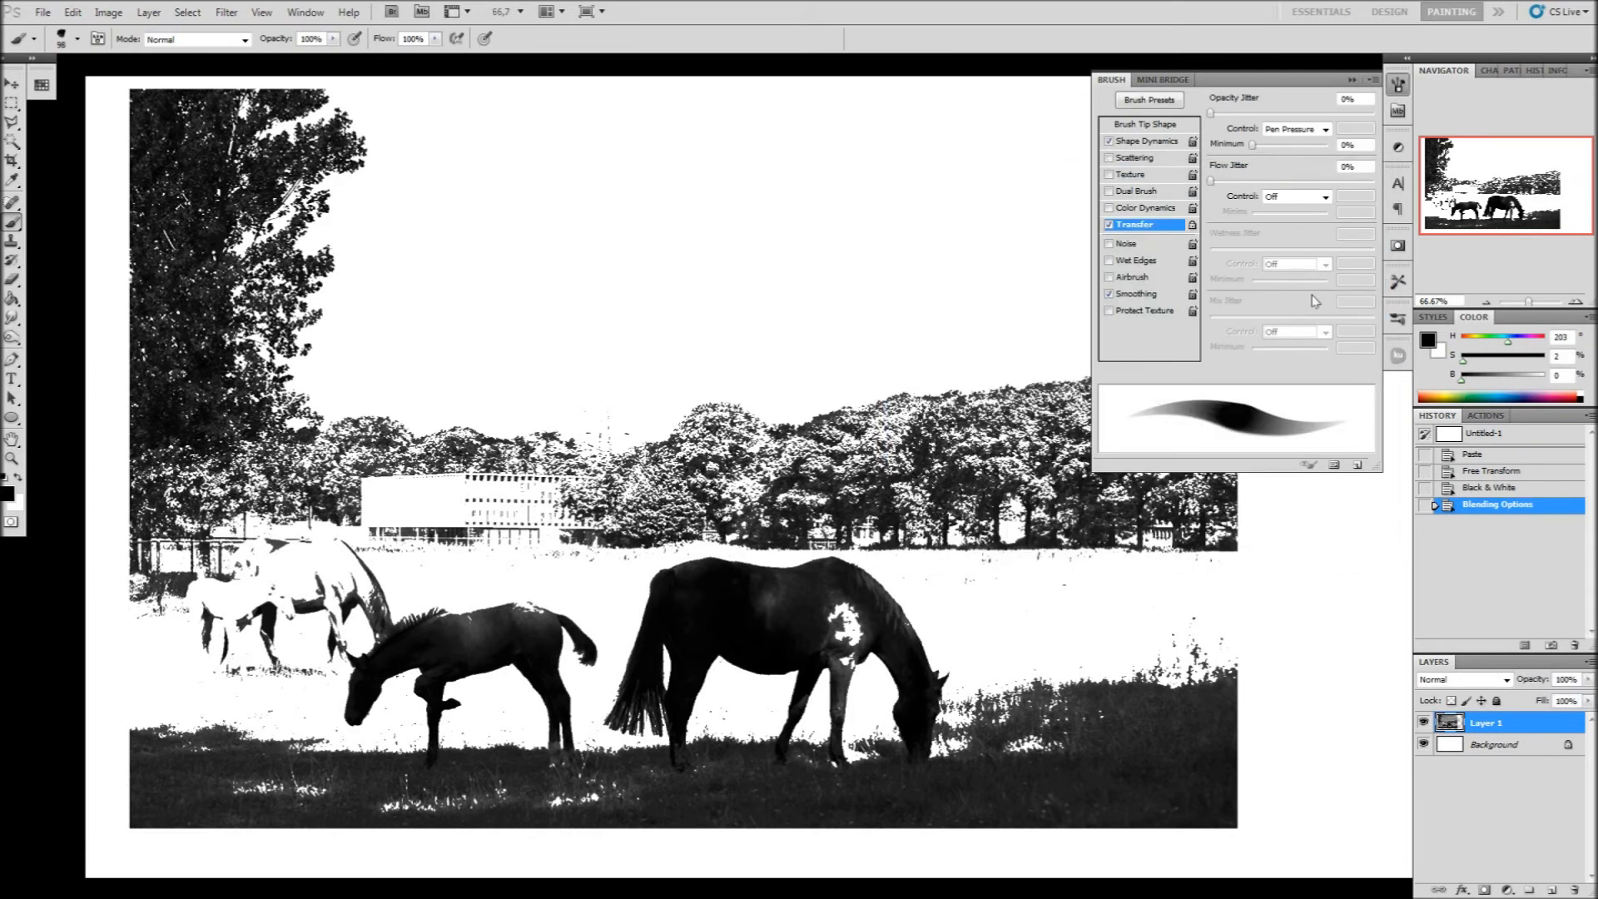
Copy the whole merged canvas, paste it as a new layer, and hide the photo layer and the background
{"action": "key", "text": "ctrl+a"}
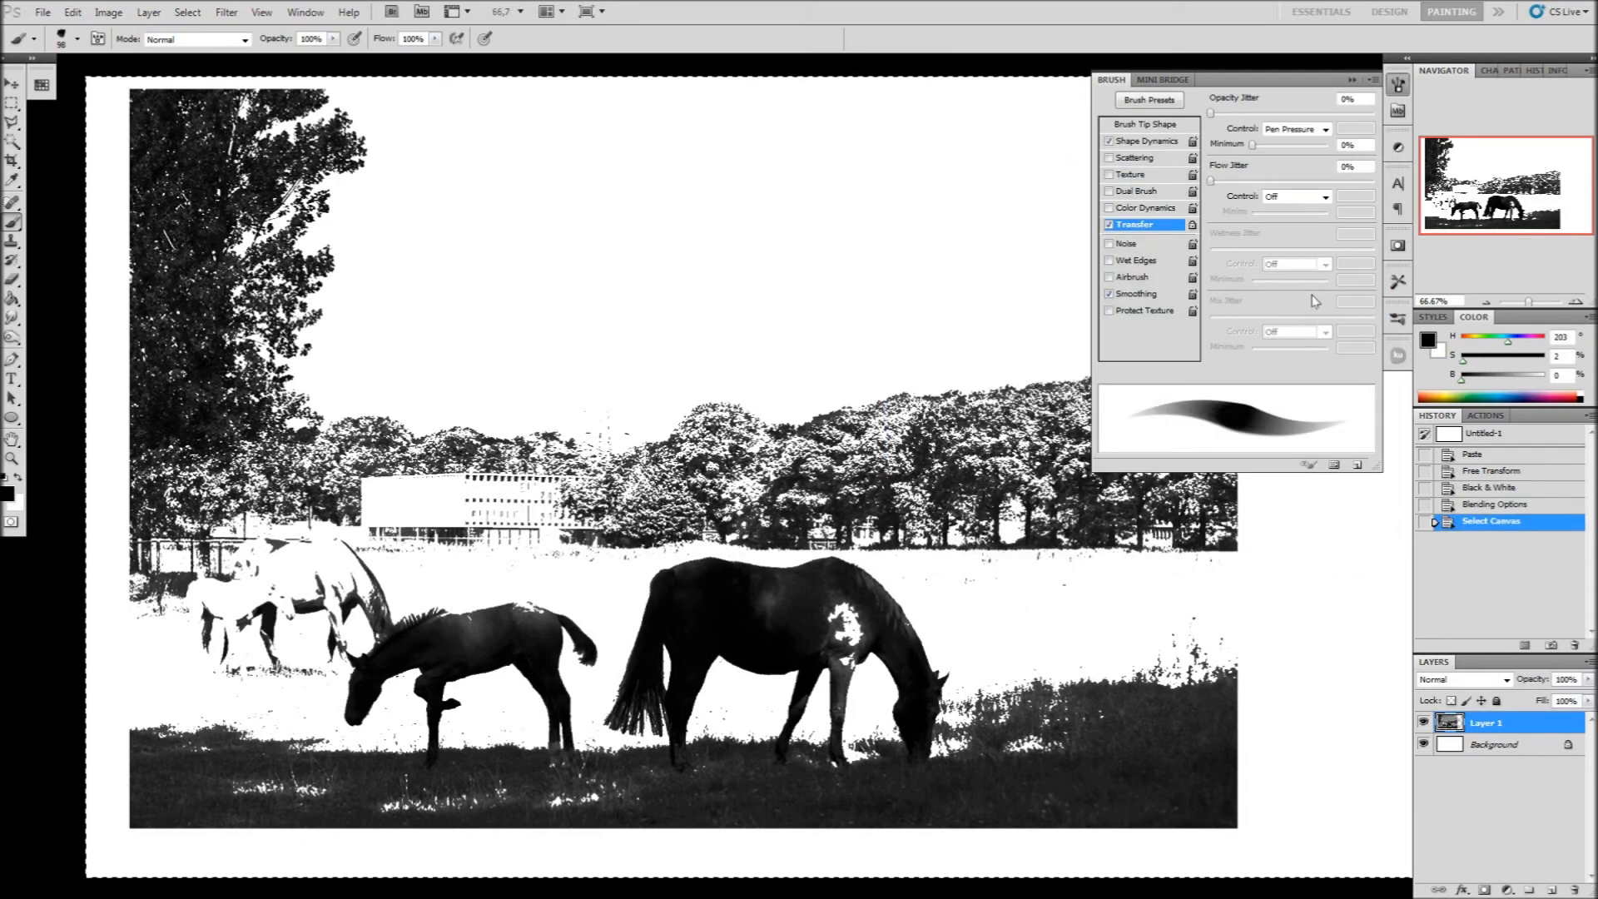
{"action": "key", "text": "ctrl+shift+c"}
{"action": "key", "text": "ctrl+v"}
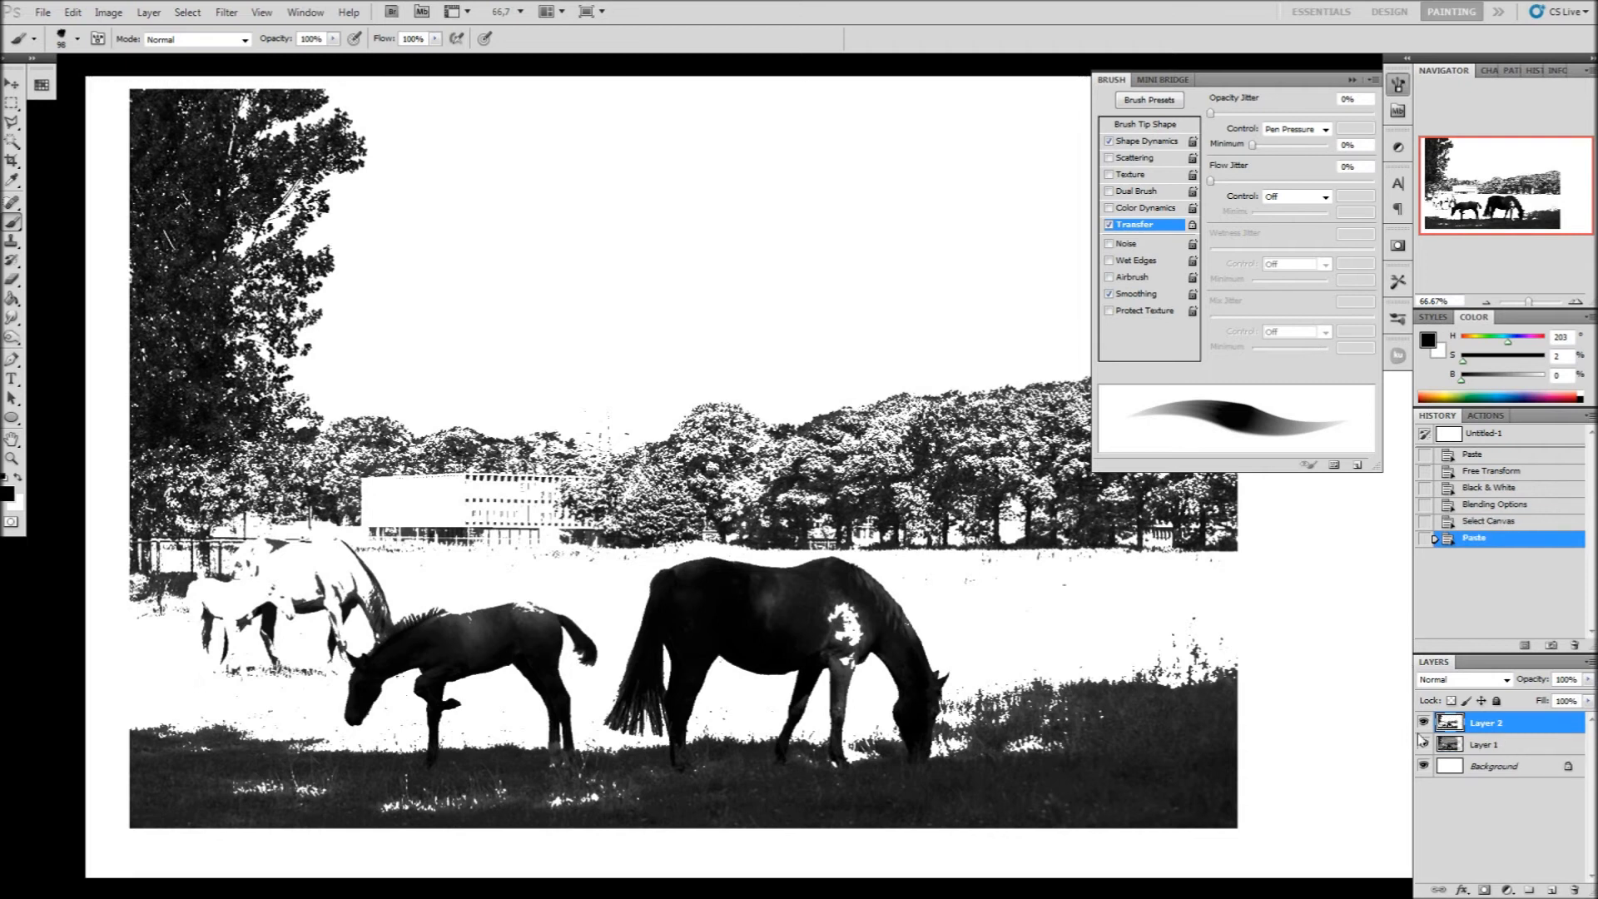
{"action": "left_click_drag", "start_coordinate": [1424, 745], "coordinate": [1429, 770]}
Switch to the freehand Lasso tool and try to outline the large dark horse
{"action": "key", "text": "l"}
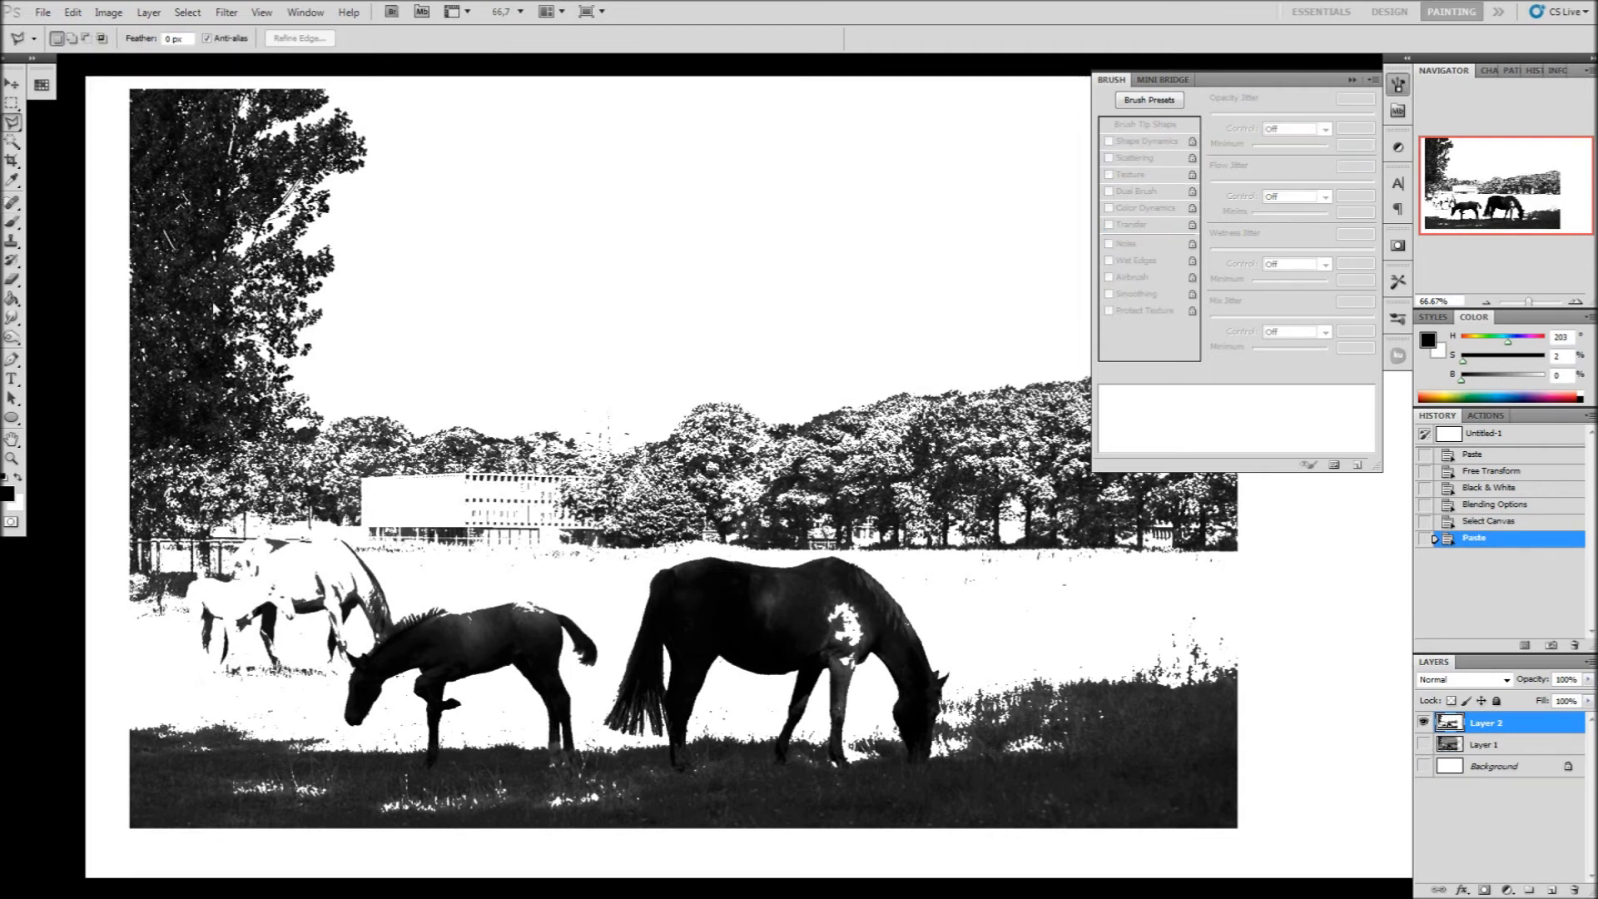
{"action": "left_click", "coordinate": [13, 124]}
{"action": "left_click", "coordinate": [59, 121]}
{"action": "left_click_drag", "start_coordinate": [884, 582], "coordinate": [843, 555]}
{"action": "left_click_drag", "start_coordinate": [843, 556], "coordinate": [866, 572]}
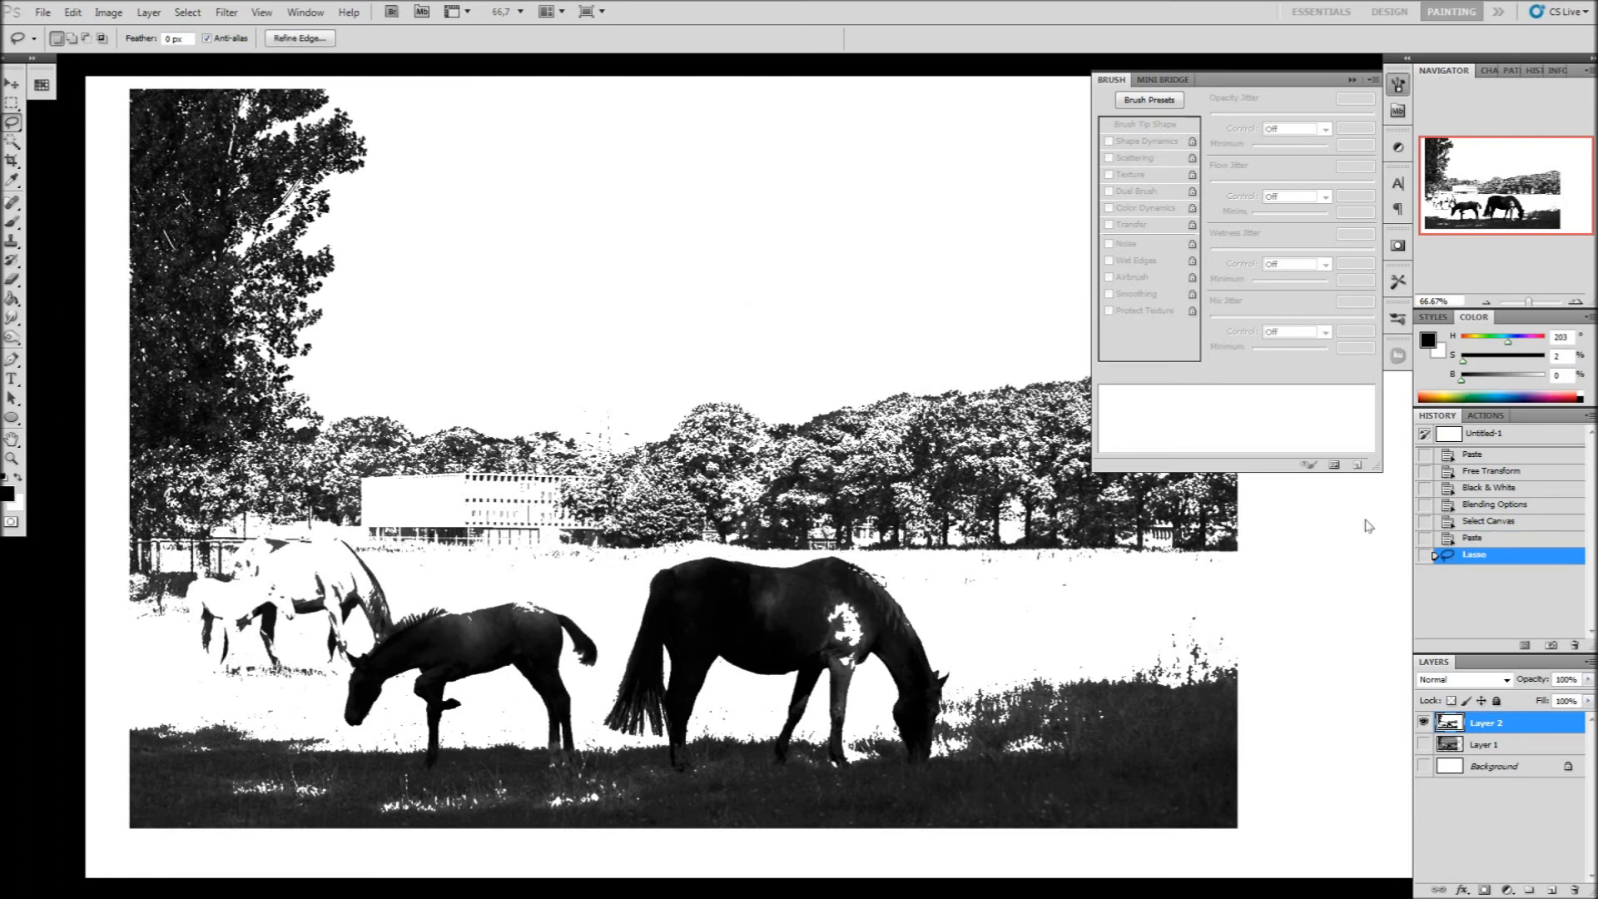
Reveal the hidden system tray icons and choose an option for one of the background utilities
{"action": "key", "text": "super"}
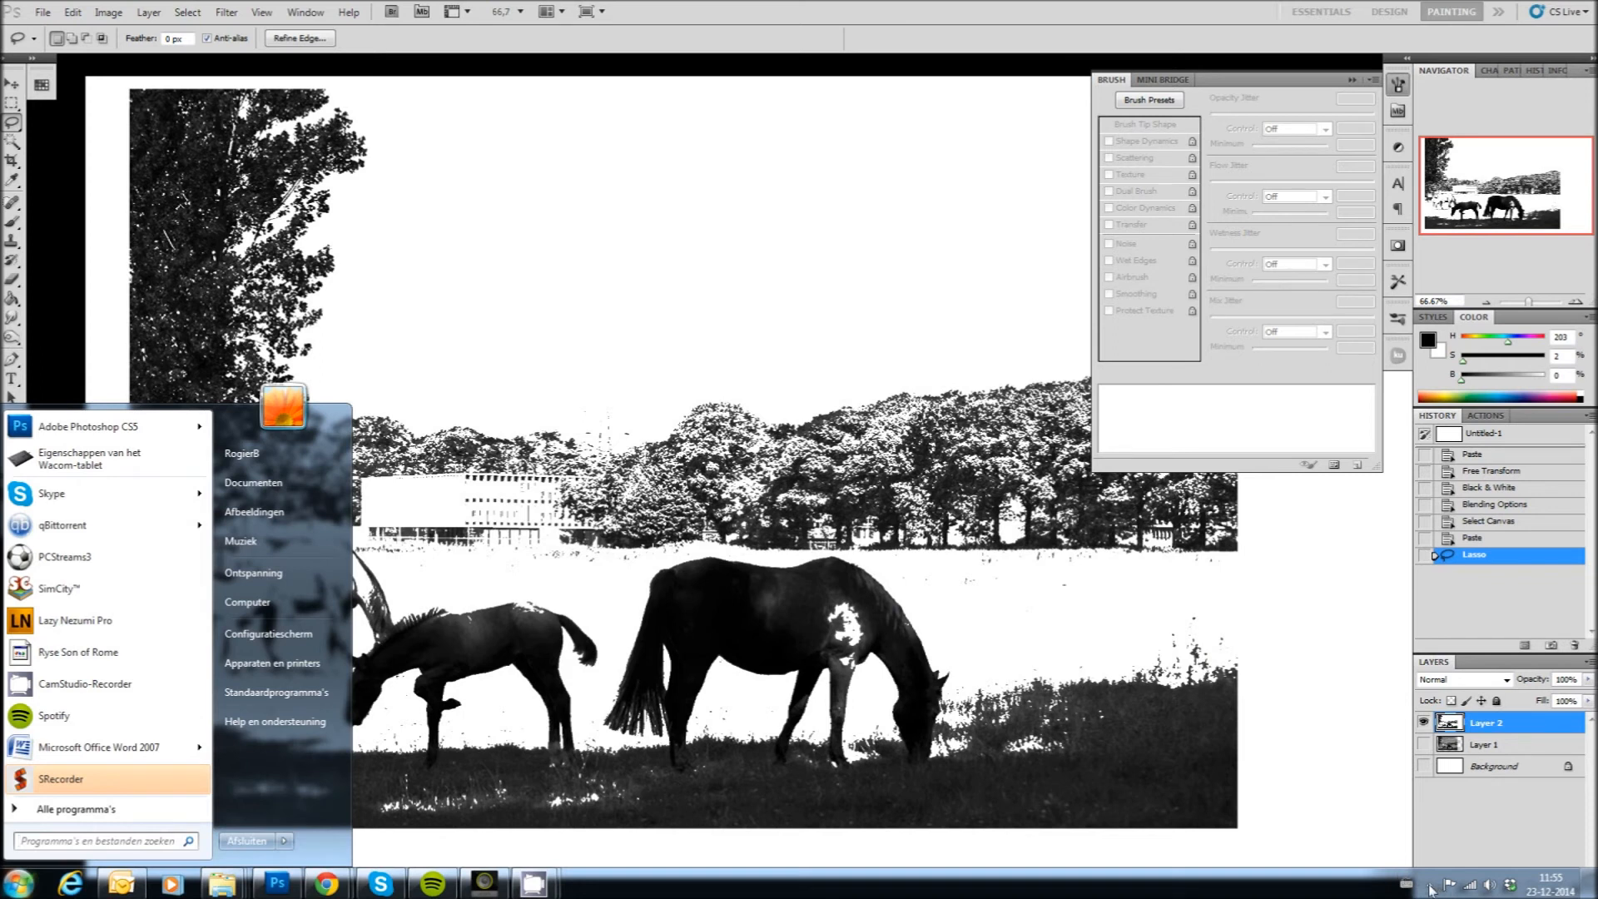
{"action": "left_click", "coordinate": [1429, 885]}
{"action": "right_click", "coordinate": [1415, 800]}
{"action": "left_click", "coordinate": [1433, 789]}
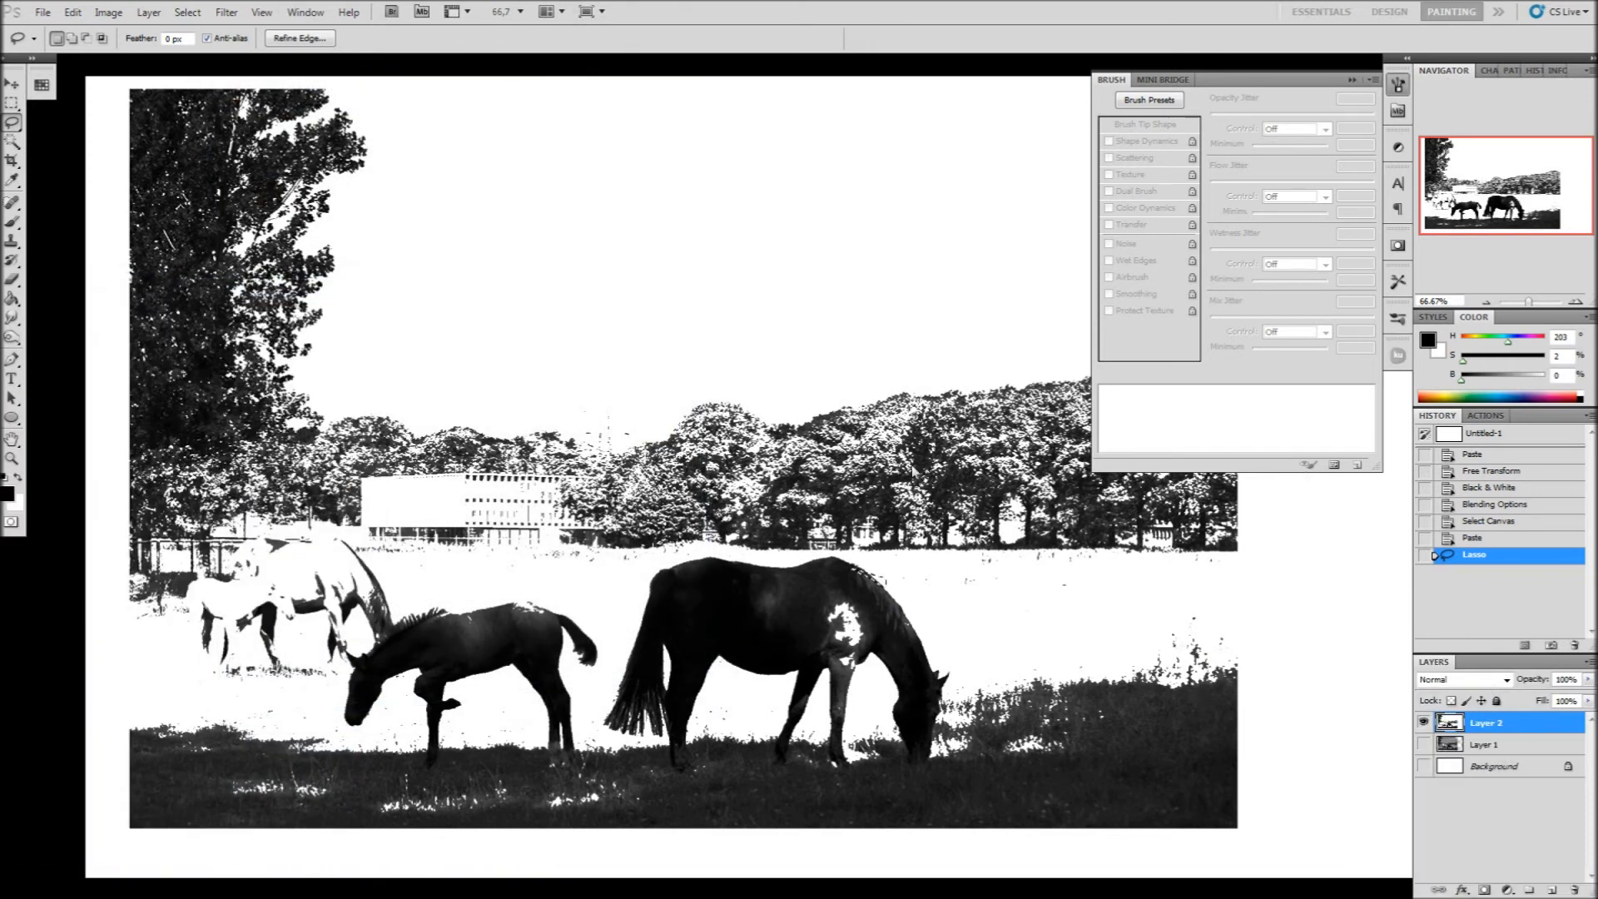
Select the large dark horse with a closed freehand lasso outline around its back, tail, legs and head
{"action": "mouse_move", "coordinate": [838, 555]}
{"action": "left_mouse_down"}
{"action": "mouse_move", "coordinate": [694, 562]}
{"action": "mouse_move", "coordinate": [635, 583]}
{"action": "mouse_move", "coordinate": [599, 730]}
{"action": "mouse_move", "coordinate": [628, 738]}
{"action": "left_mouse_up"}
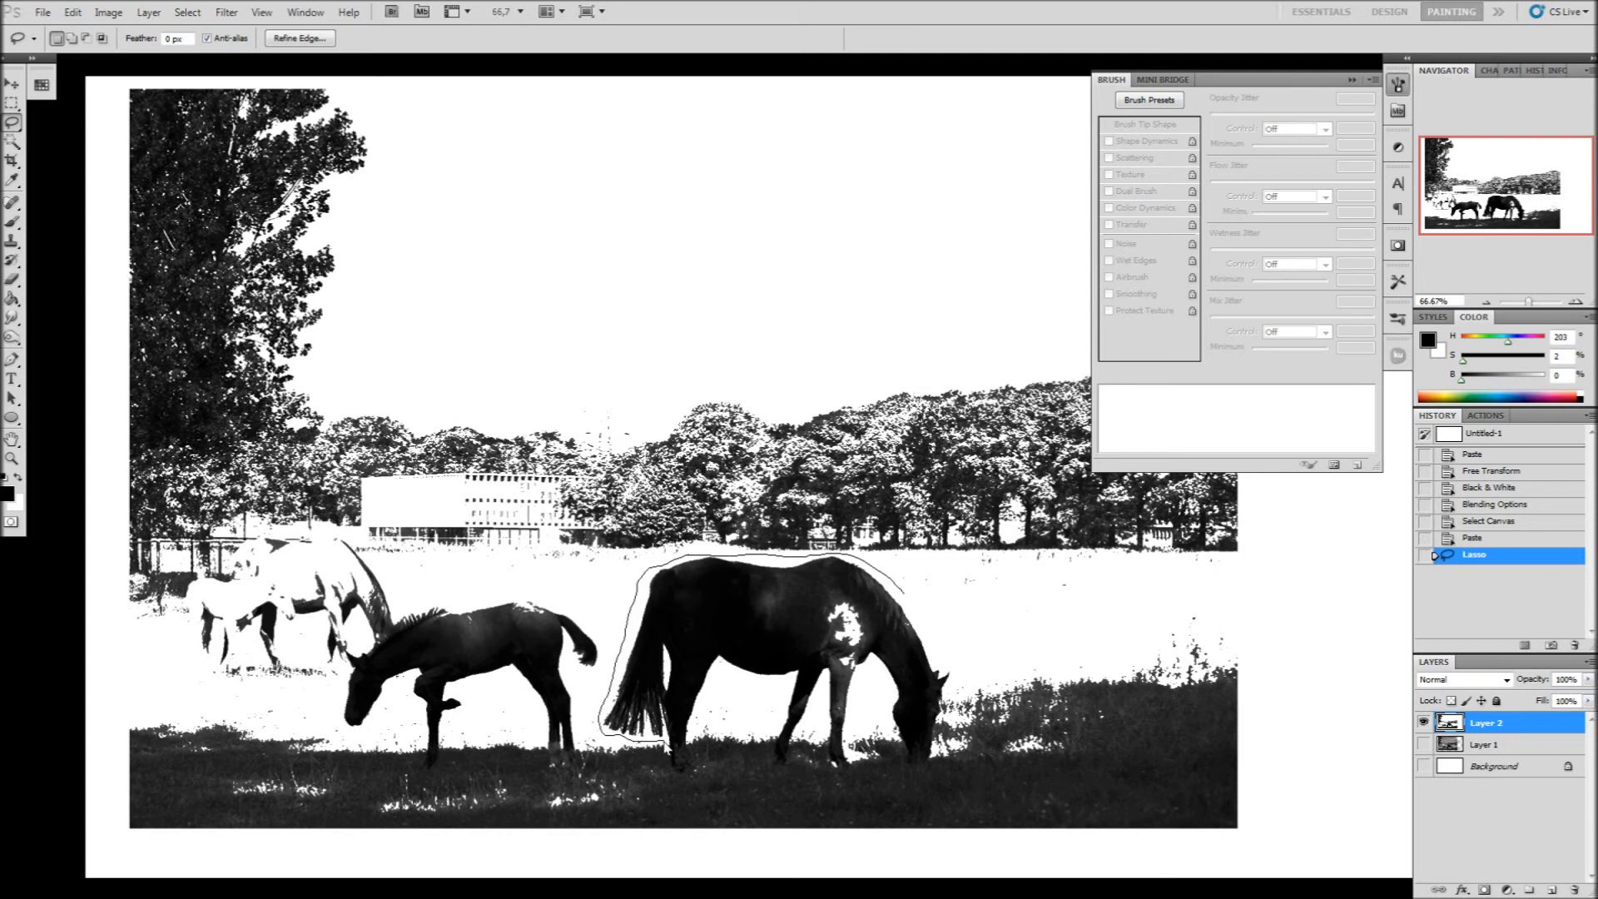
{"action": "left_click_drag", "start_coordinate": [688, 747], "coordinate": [766, 726]}
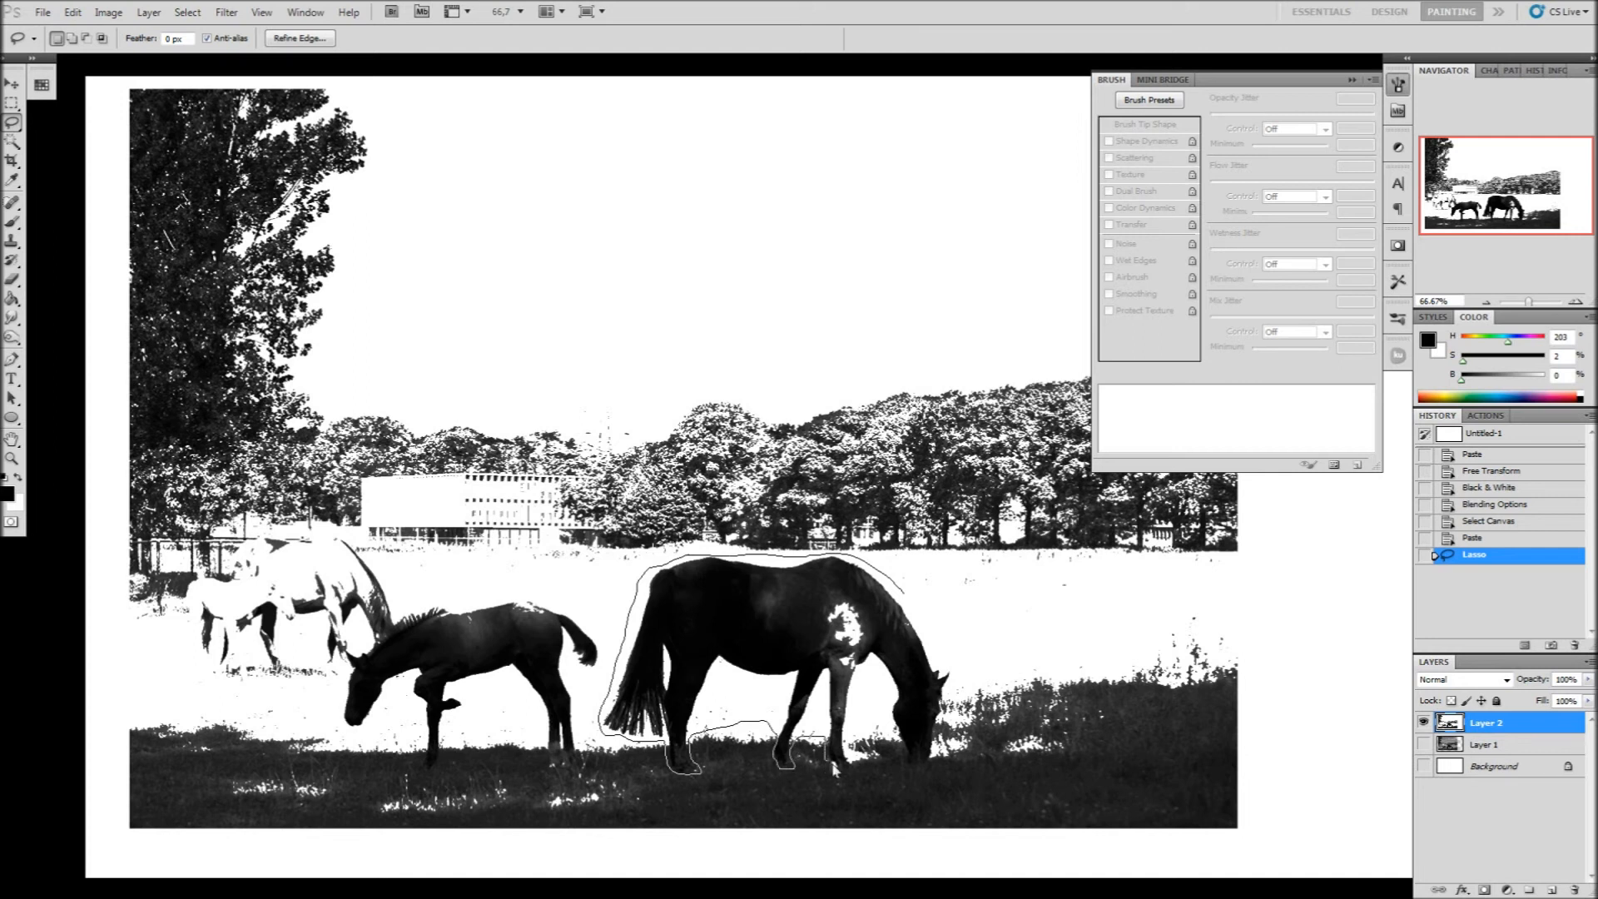
{"action": "left_click_drag", "start_coordinate": [839, 780], "coordinate": [889, 734]}
{"action": "left_click_drag", "start_coordinate": [941, 716], "coordinate": [957, 634]}
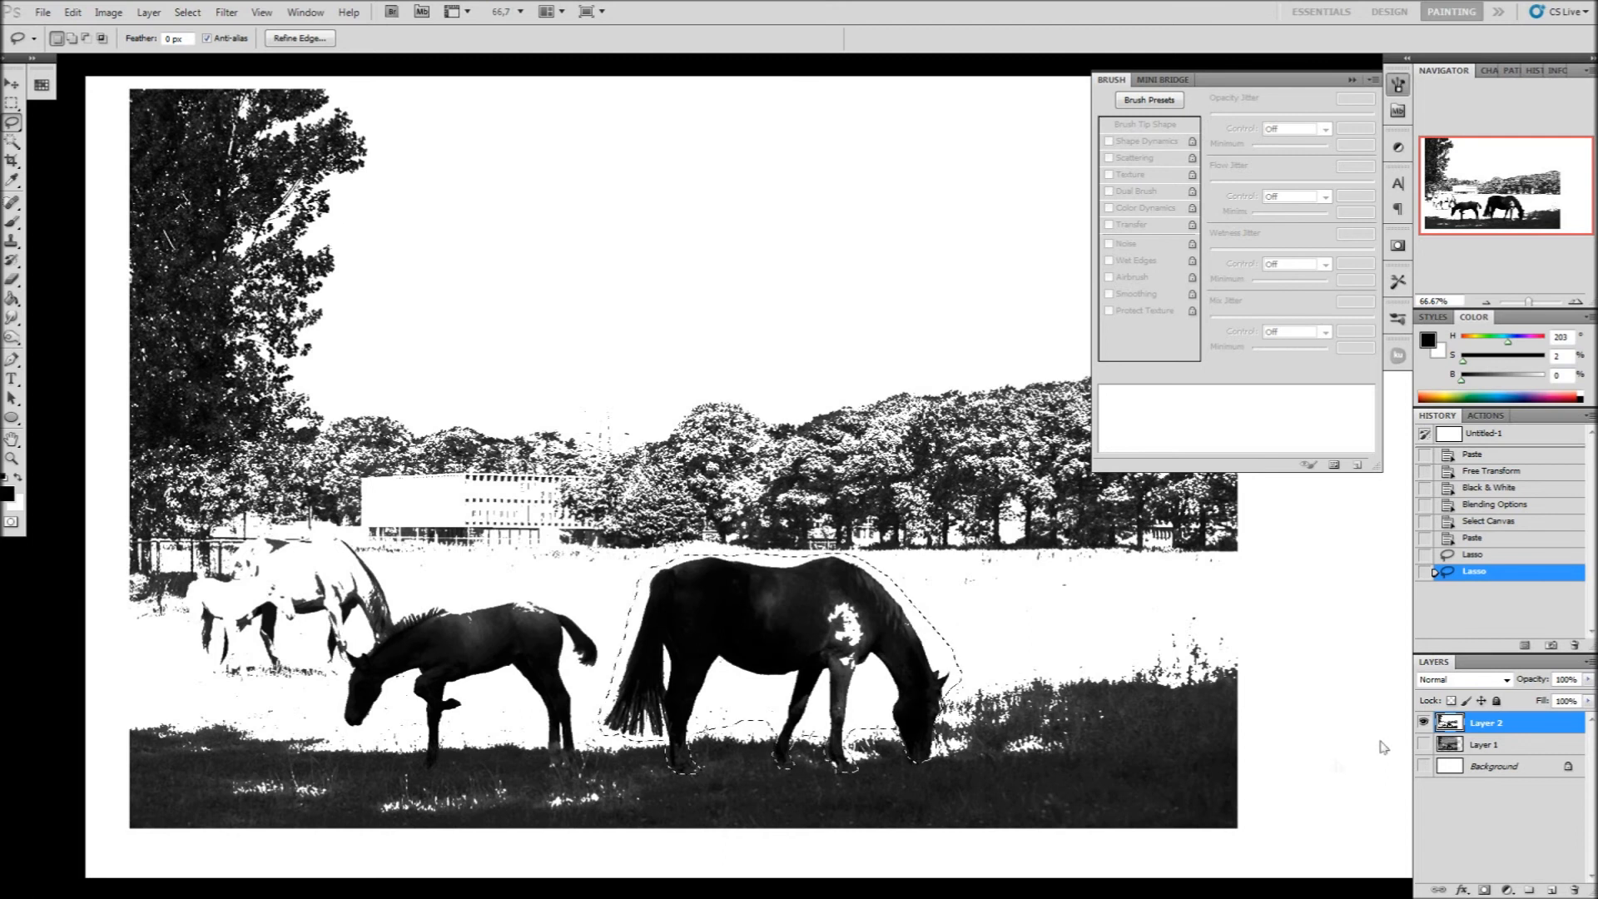
Isolate the selected horse on its own layer over the white background, hide the full picture, and move the horse up near the canvas centre
{"action": "left_click", "coordinate": [1423, 722]}
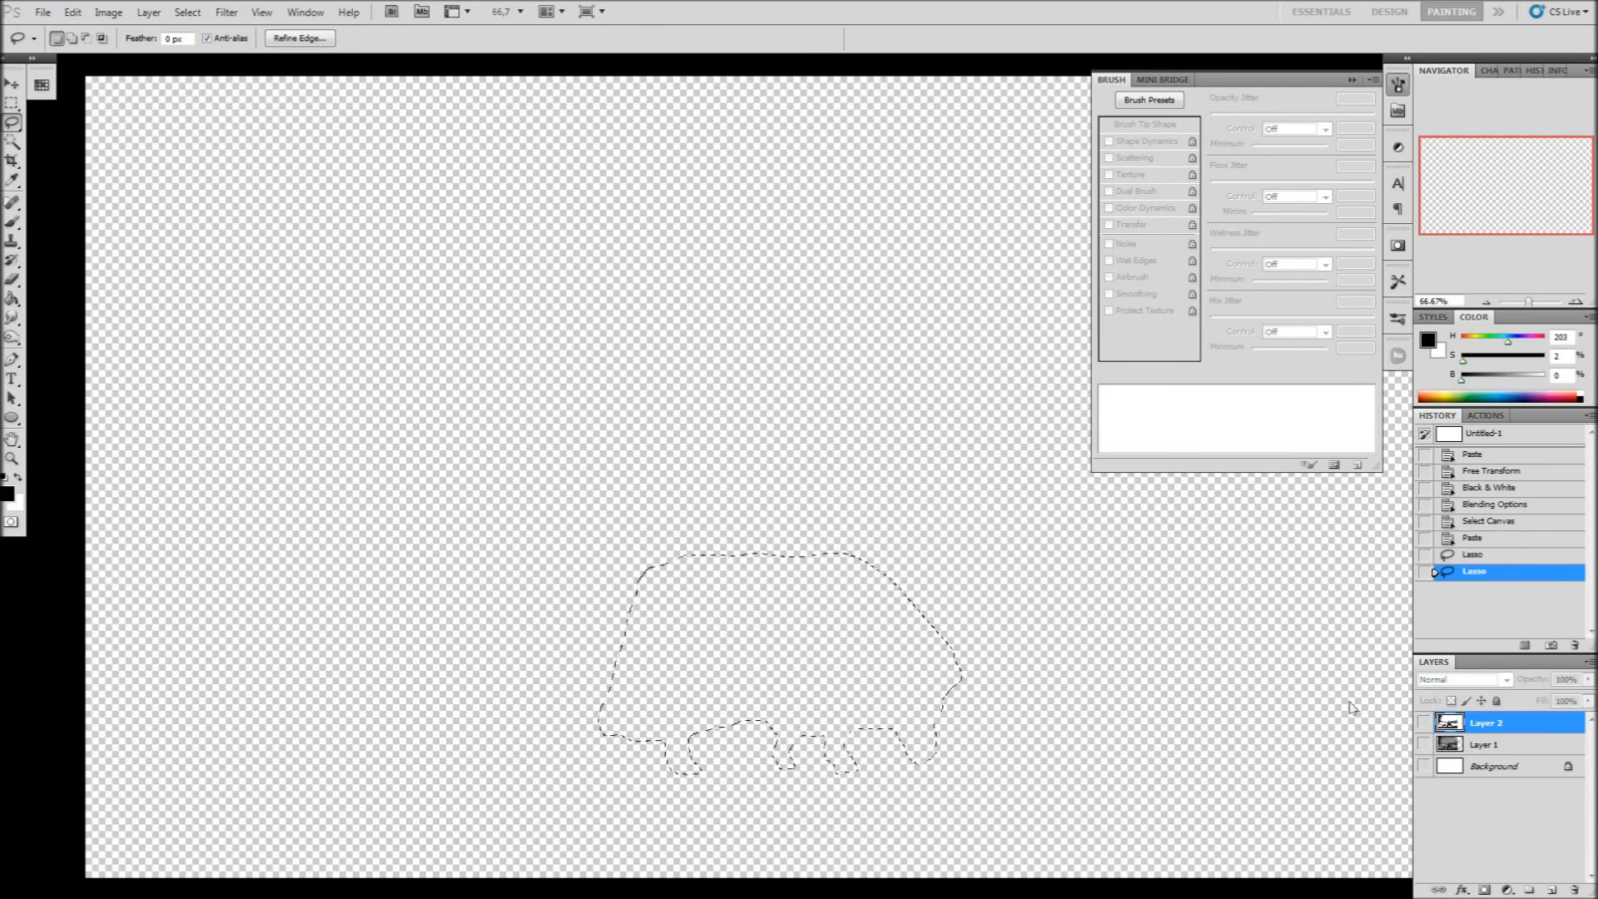
{"action": "left_click", "coordinate": [1424, 767]}
{"action": "key", "text": "ctrl+v"}
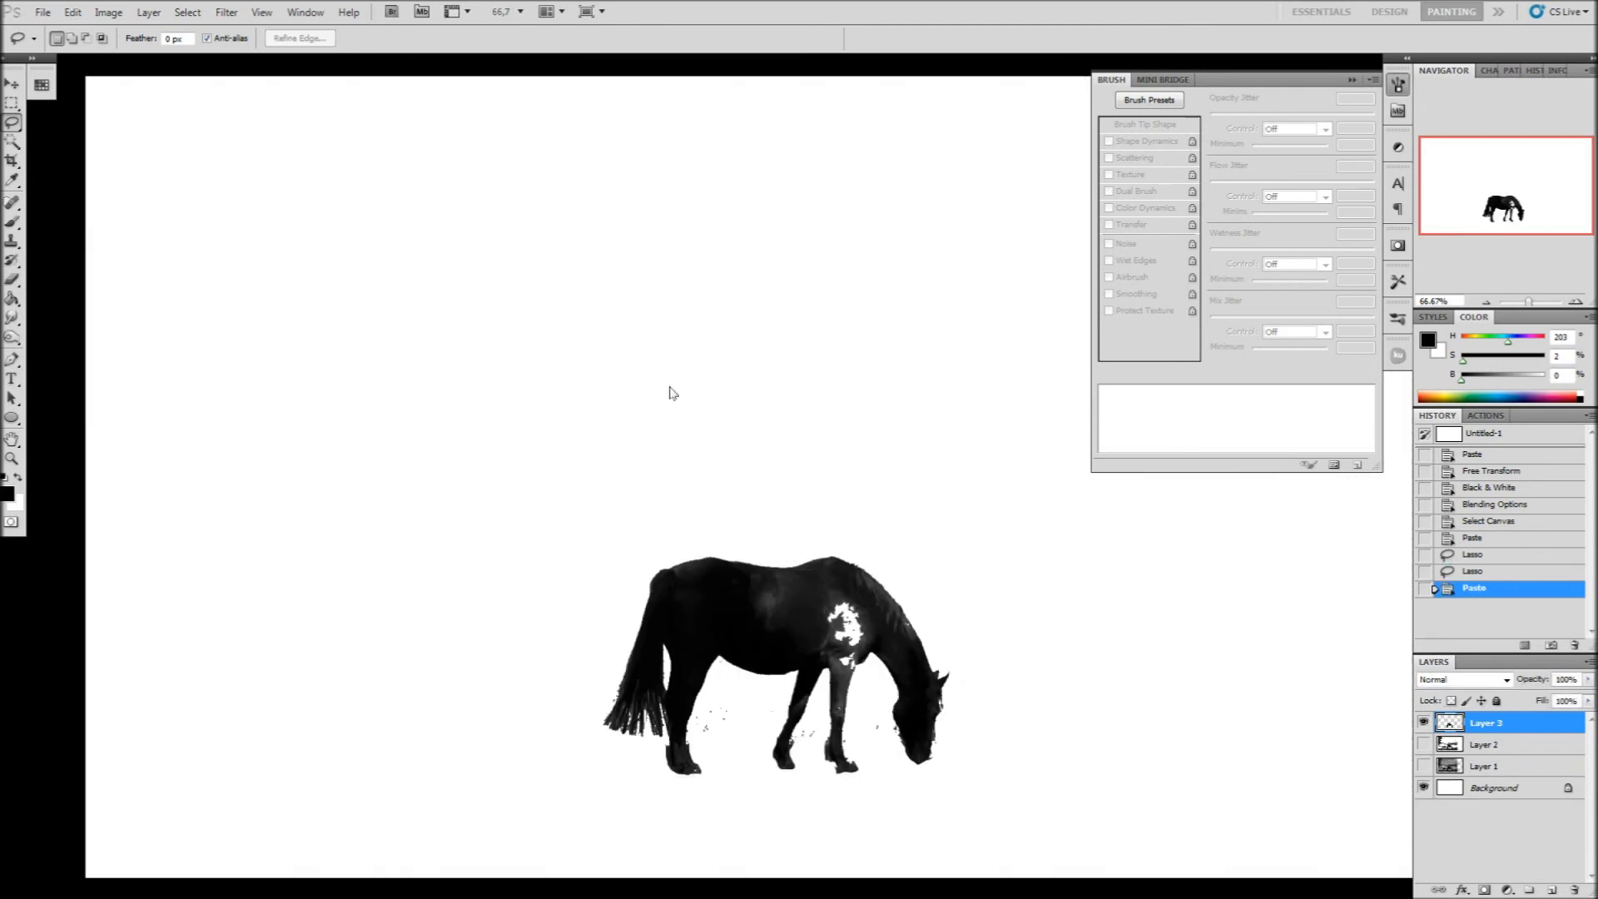
{"action": "left_click_drag", "start_coordinate": [847, 701], "coordinate": [766, 485]}
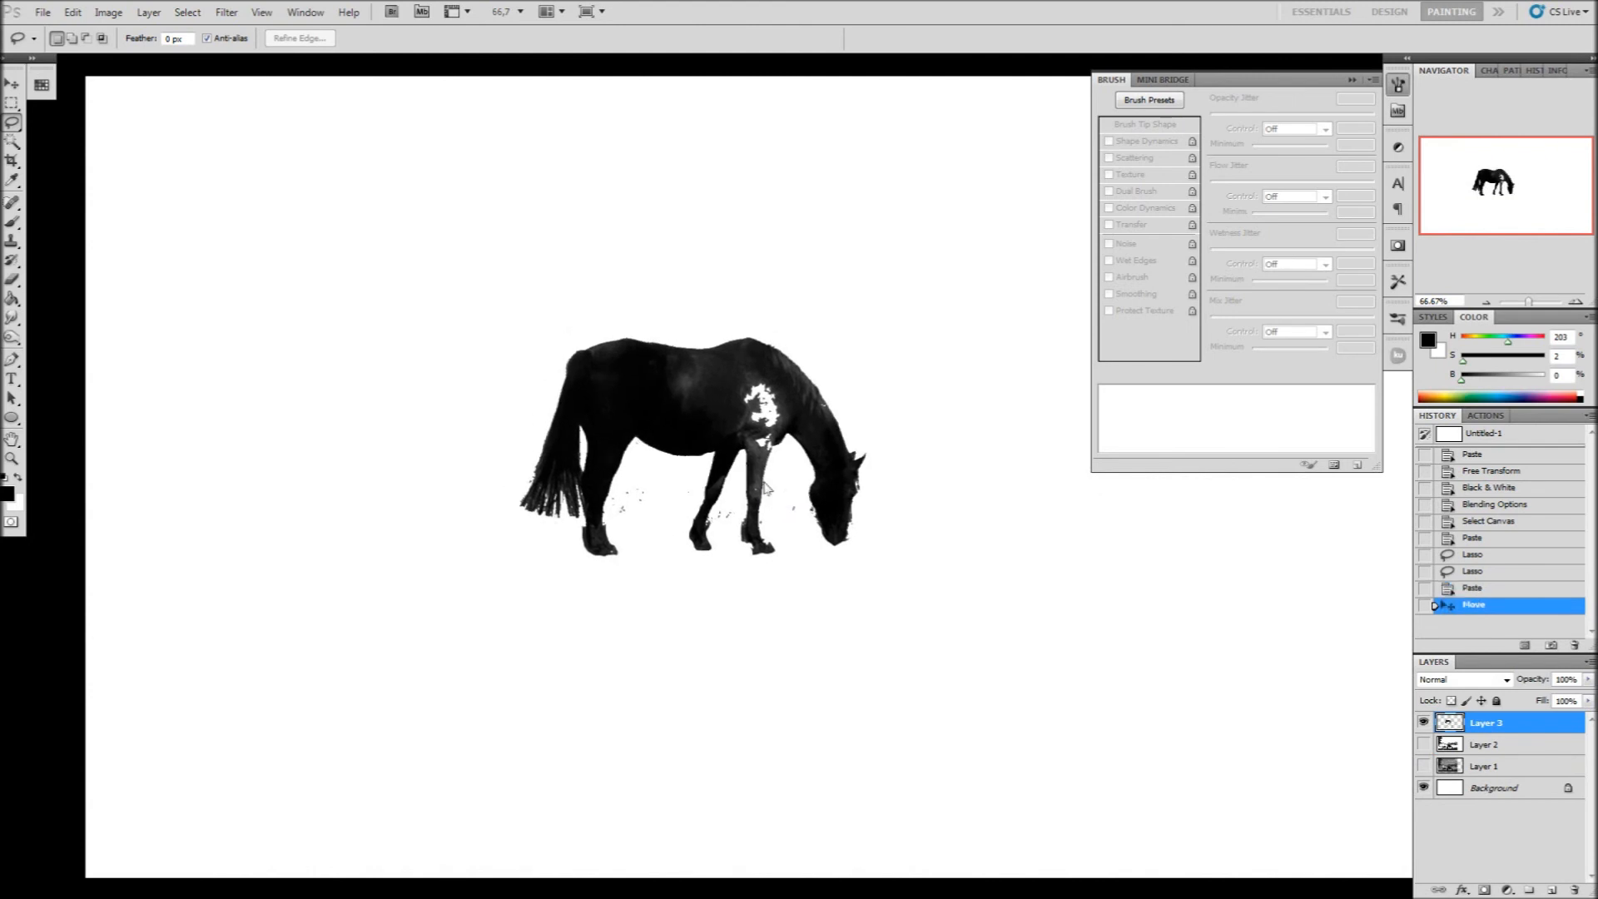
Paint over the white patch on the horse's shoulder with a small brush, using dark tones sampled from the surrounding coat
{"action": "key", "text": "b"}
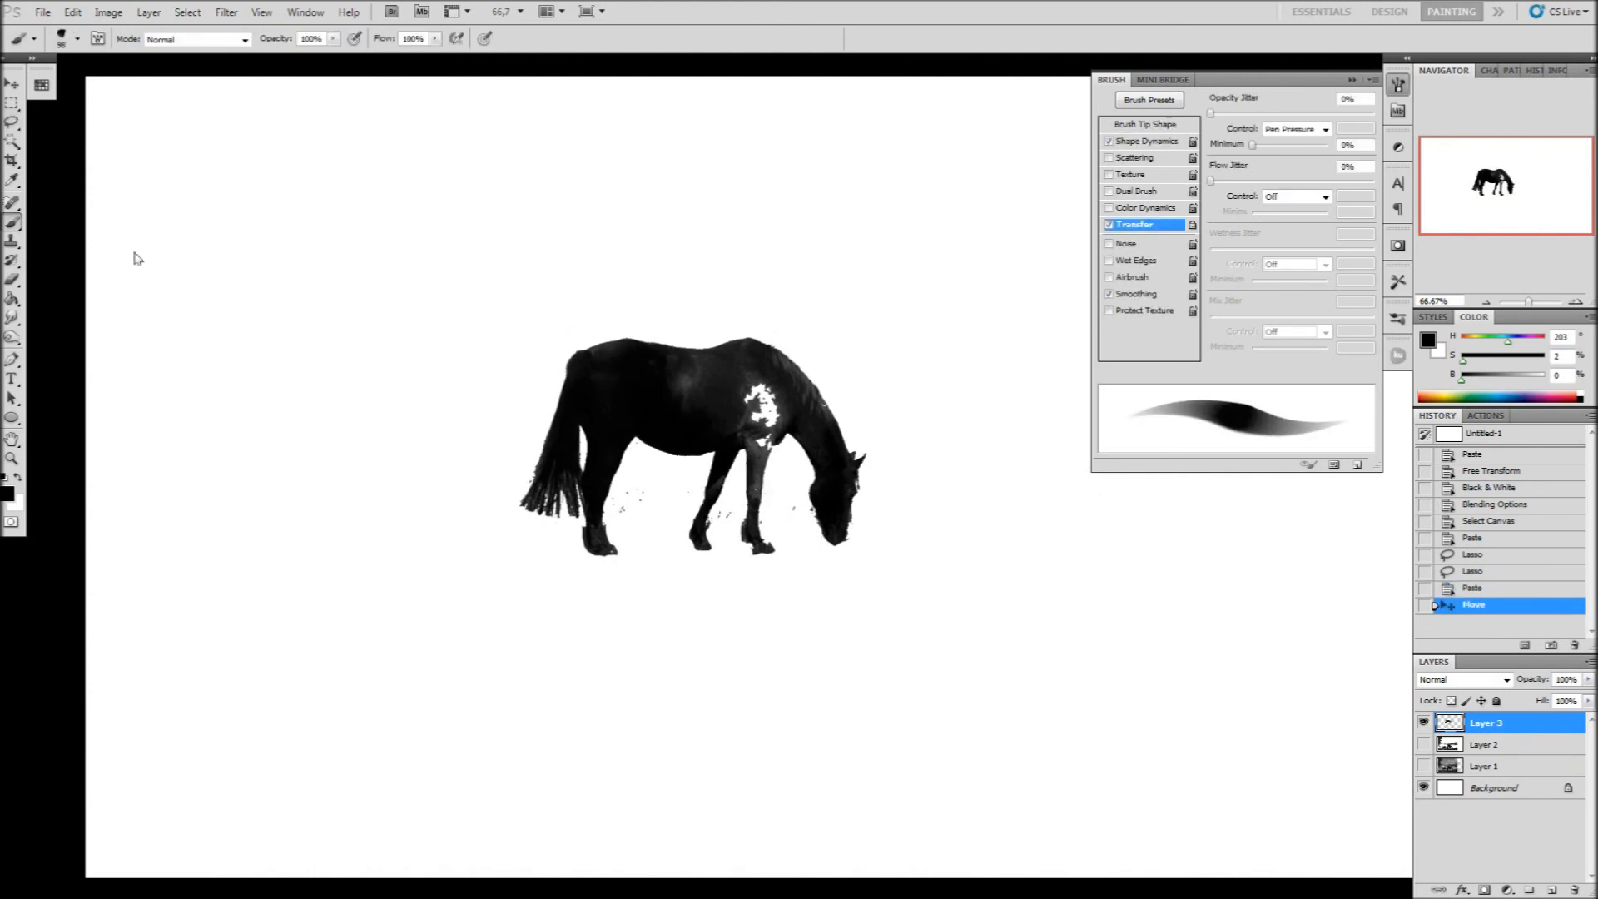
{"action": "right_click", "coordinate": [1018, 434]}
{"action": "left_click_drag", "start_coordinate": [1018, 434], "coordinate": [1007, 434]}
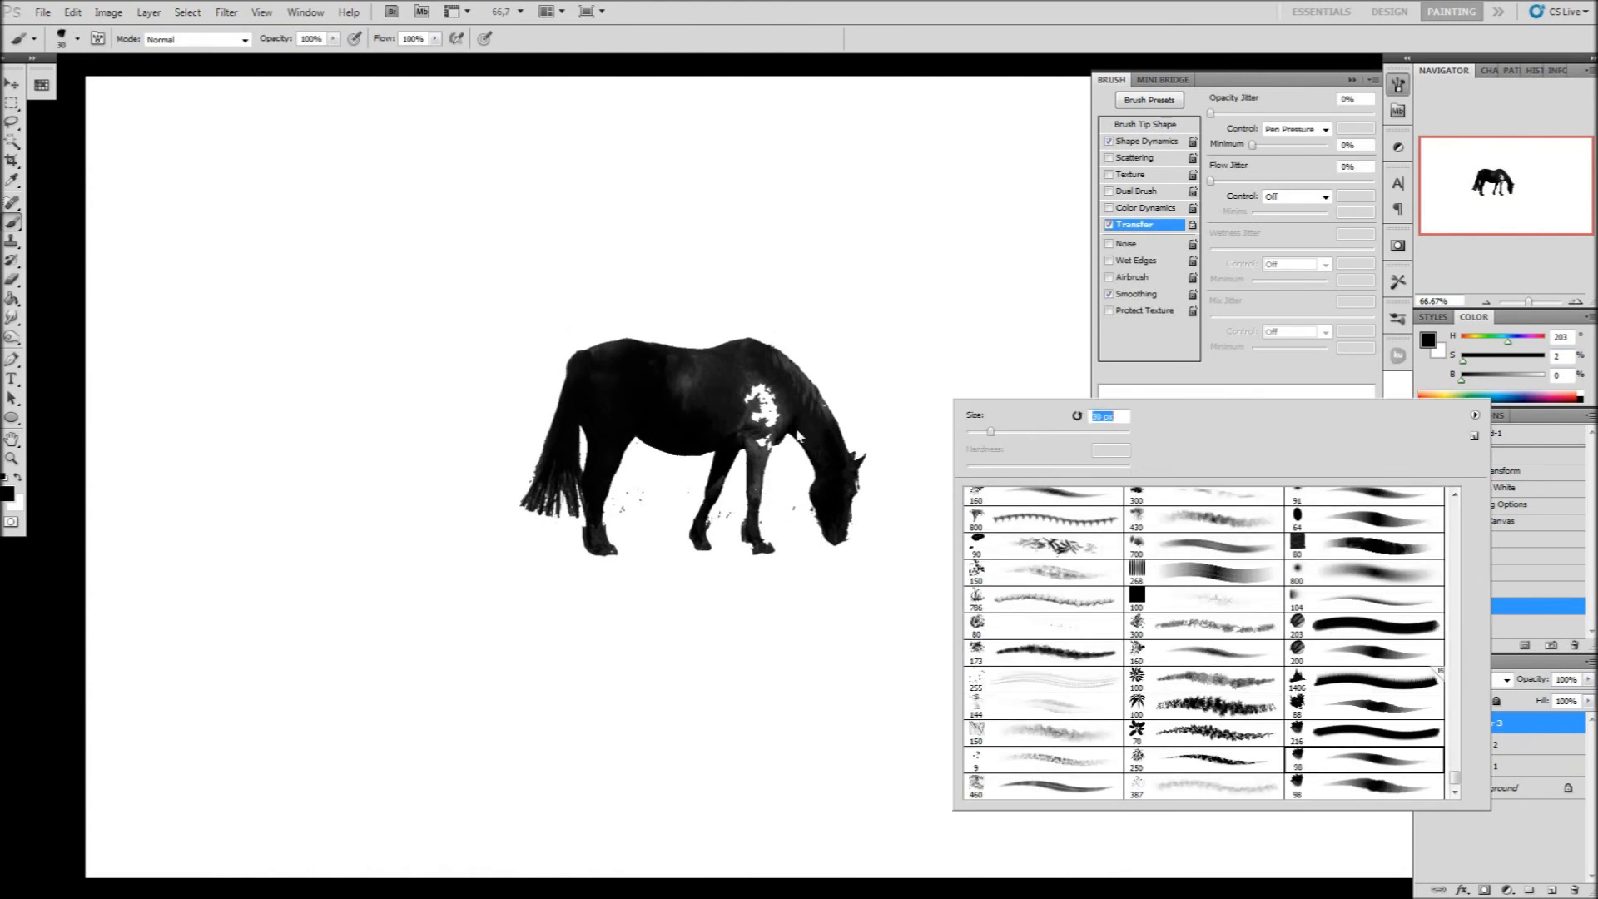
{"action": "left_click", "coordinate": [817, 420]}
{"action": "left_click", "coordinate": [750, 416]}
{"action": "left_click", "coordinate": [785, 412], "text": "alt"}
{"action": "mouse_move", "coordinate": [778, 417]}
{"action": "left_mouse_down"}
{"action": "mouse_move", "coordinate": [751, 397]}
{"action": "mouse_move", "coordinate": [772, 416]}
{"action": "mouse_move", "coordinate": [765, 399]}
{"action": "mouse_move", "coordinate": [741, 418]}
{"action": "mouse_move", "coordinate": [744, 403]}
{"action": "mouse_move", "coordinate": [748, 439]}
{"action": "mouse_move", "coordinate": [783, 440]}
{"action": "mouse_move", "coordinate": [762, 447]}
{"action": "mouse_move", "coordinate": [751, 506]}
{"action": "mouse_move", "coordinate": [704, 533]}
{"action": "left_mouse_up"}
{"action": "left_click", "coordinate": [740, 417], "text": "alt"}
{"action": "left_click", "coordinate": [782, 432], "text": "alt"}
Lasso and delete the stray specks between the horse's legs and around its head
{"action": "key", "text": "l"}
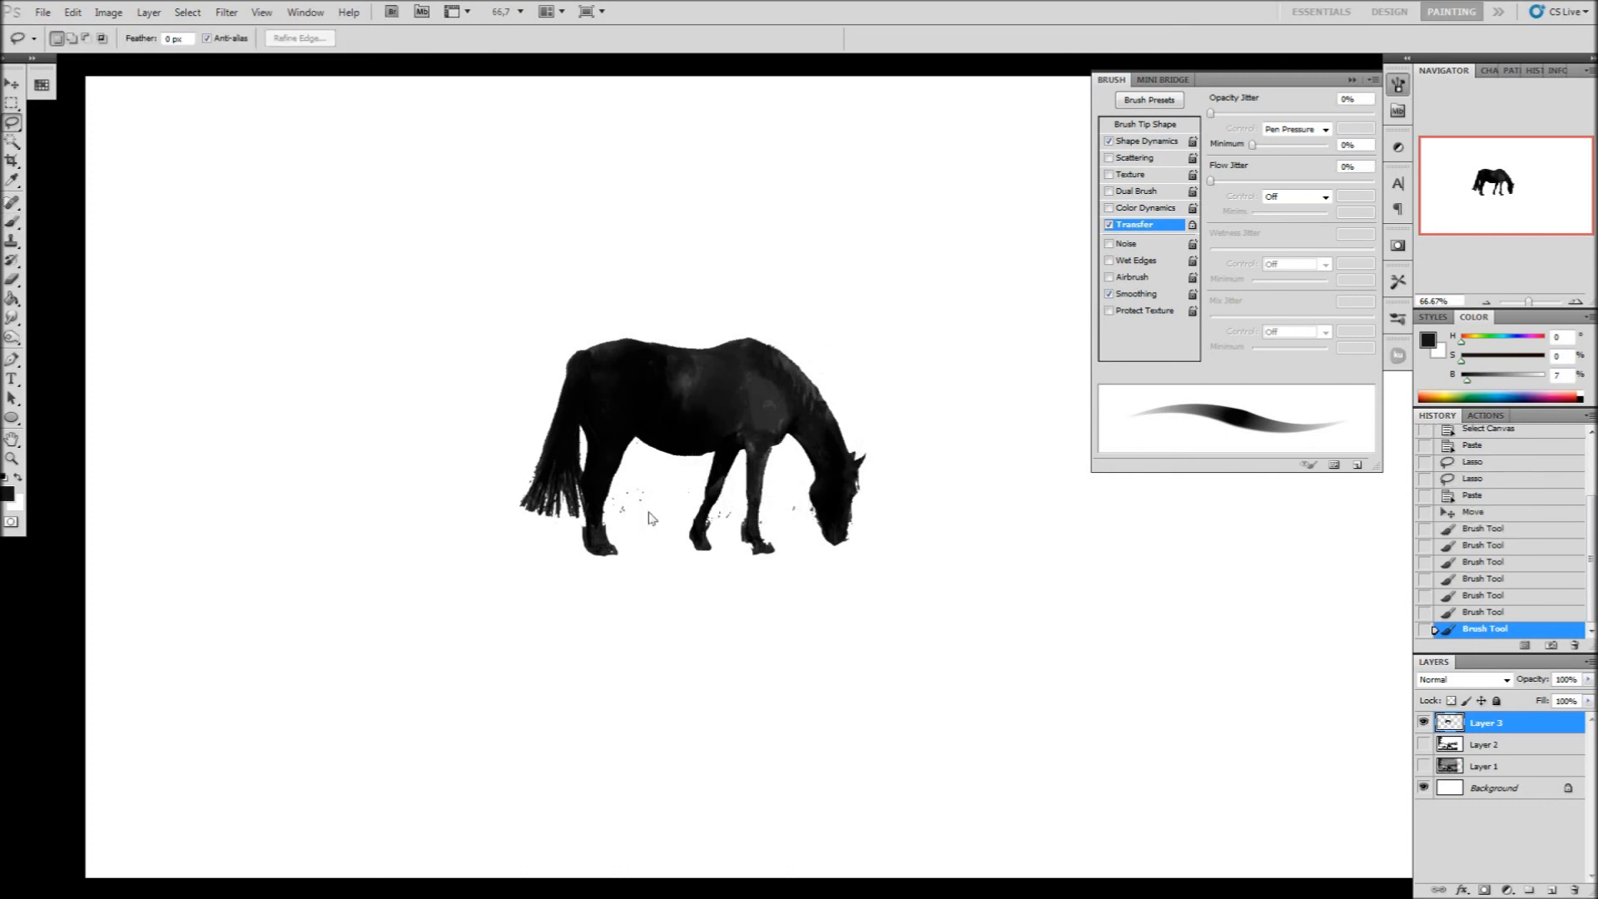
{"action": "mouse_move", "coordinate": [676, 485]}
{"action": "left_mouse_down"}
{"action": "mouse_move", "coordinate": [620, 487]}
{"action": "mouse_move", "coordinate": [613, 512]}
{"action": "mouse_move", "coordinate": [675, 495]}
{"action": "mouse_move", "coordinate": [715, 533]}
{"action": "left_mouse_up"}
{"action": "key", "text": "Delete"}
{"action": "key", "text": "Delete"}
{"action": "mouse_move", "coordinate": [795, 497]}
{"action": "left_mouse_down"}
{"action": "mouse_move", "coordinate": [763, 526]}
{"action": "mouse_move", "coordinate": [855, 505]}
{"action": "left_mouse_up"}
{"action": "key", "text": "Delete"}
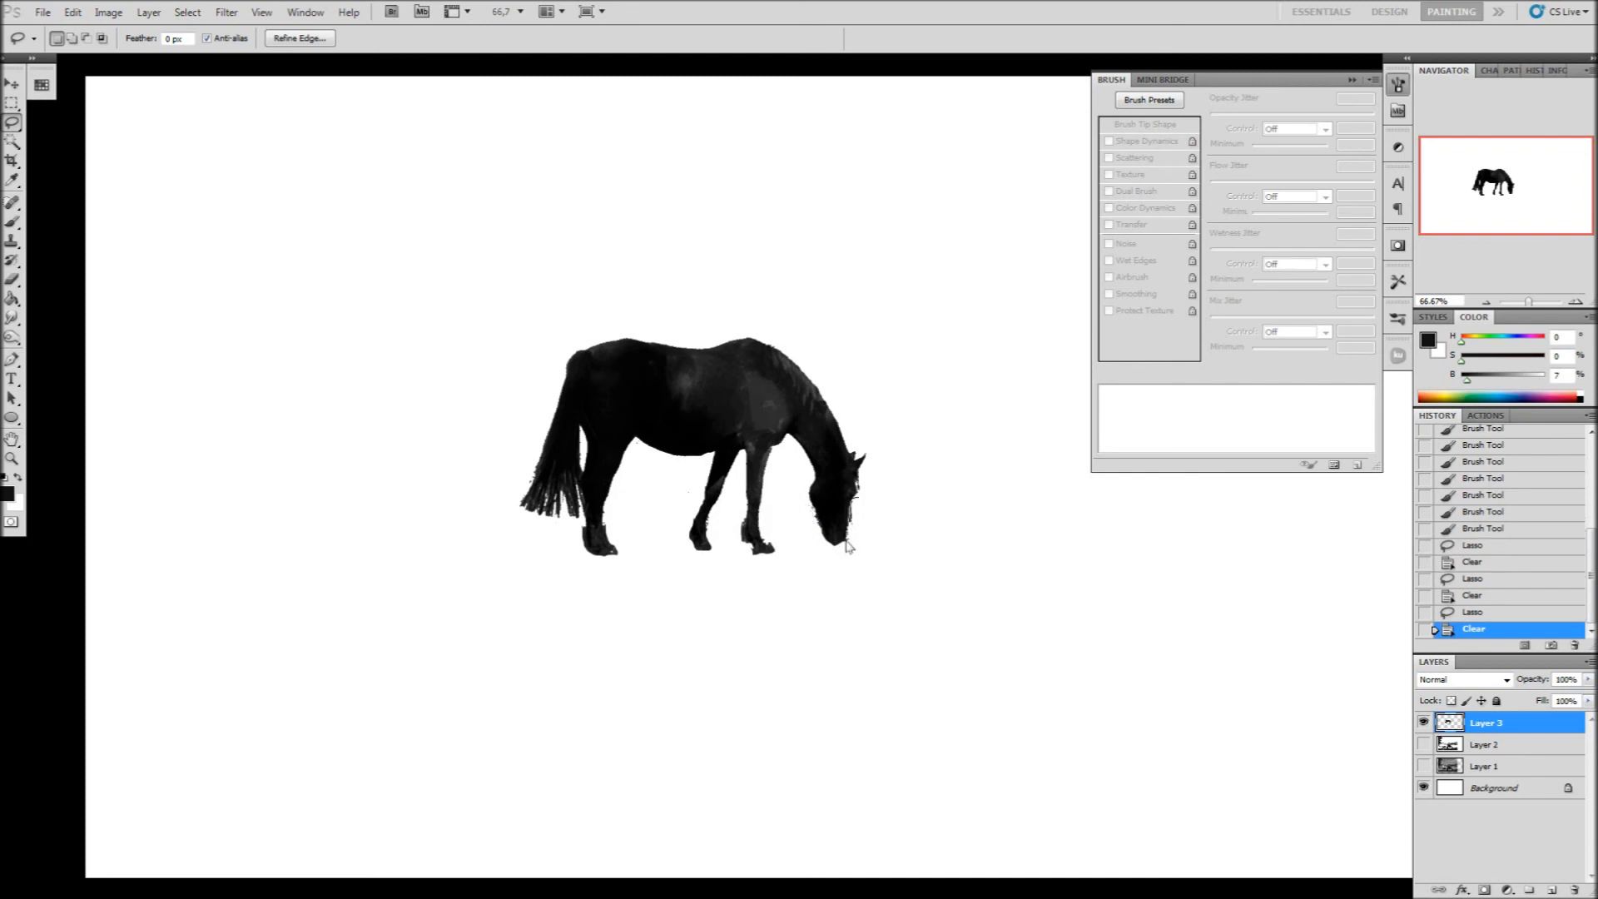
Lasso and delete the rough bits below the horse's muzzle and along the front of its face
{"action": "left_click_drag", "start_coordinate": [818, 547], "coordinate": [873, 539]}
{"action": "key", "text": "Delete"}
{"action": "key", "text": "ctrl+d"}
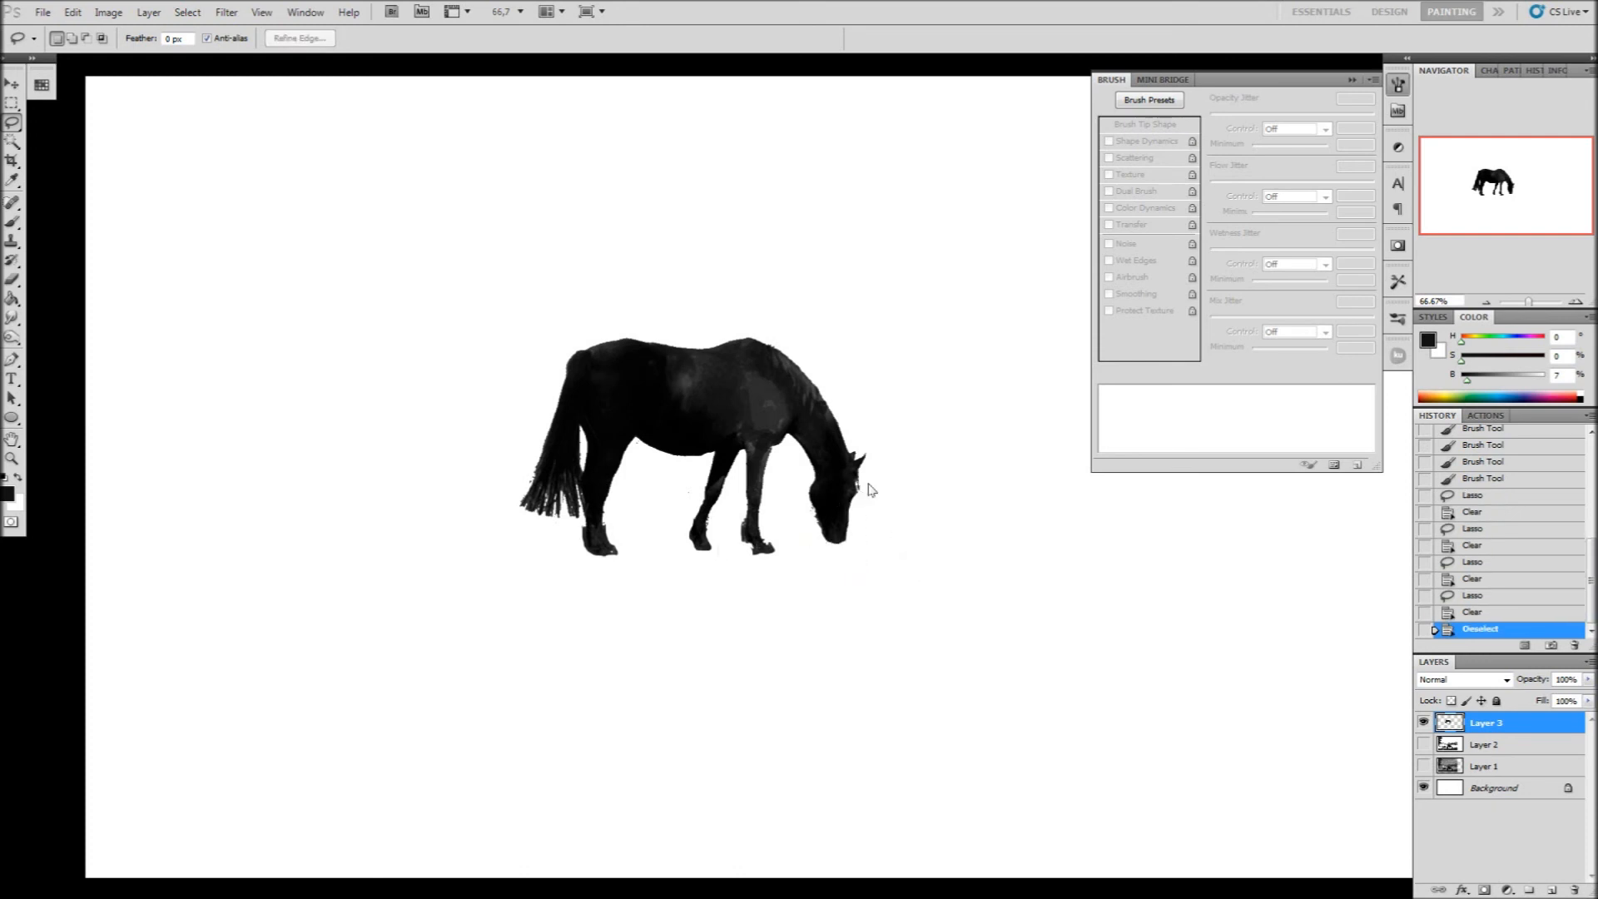
{"action": "left_click_drag", "start_coordinate": [855, 512], "coordinate": [888, 499]}
{"action": "key", "text": "Delete"}
{"action": "key", "text": "ctrl+d"}
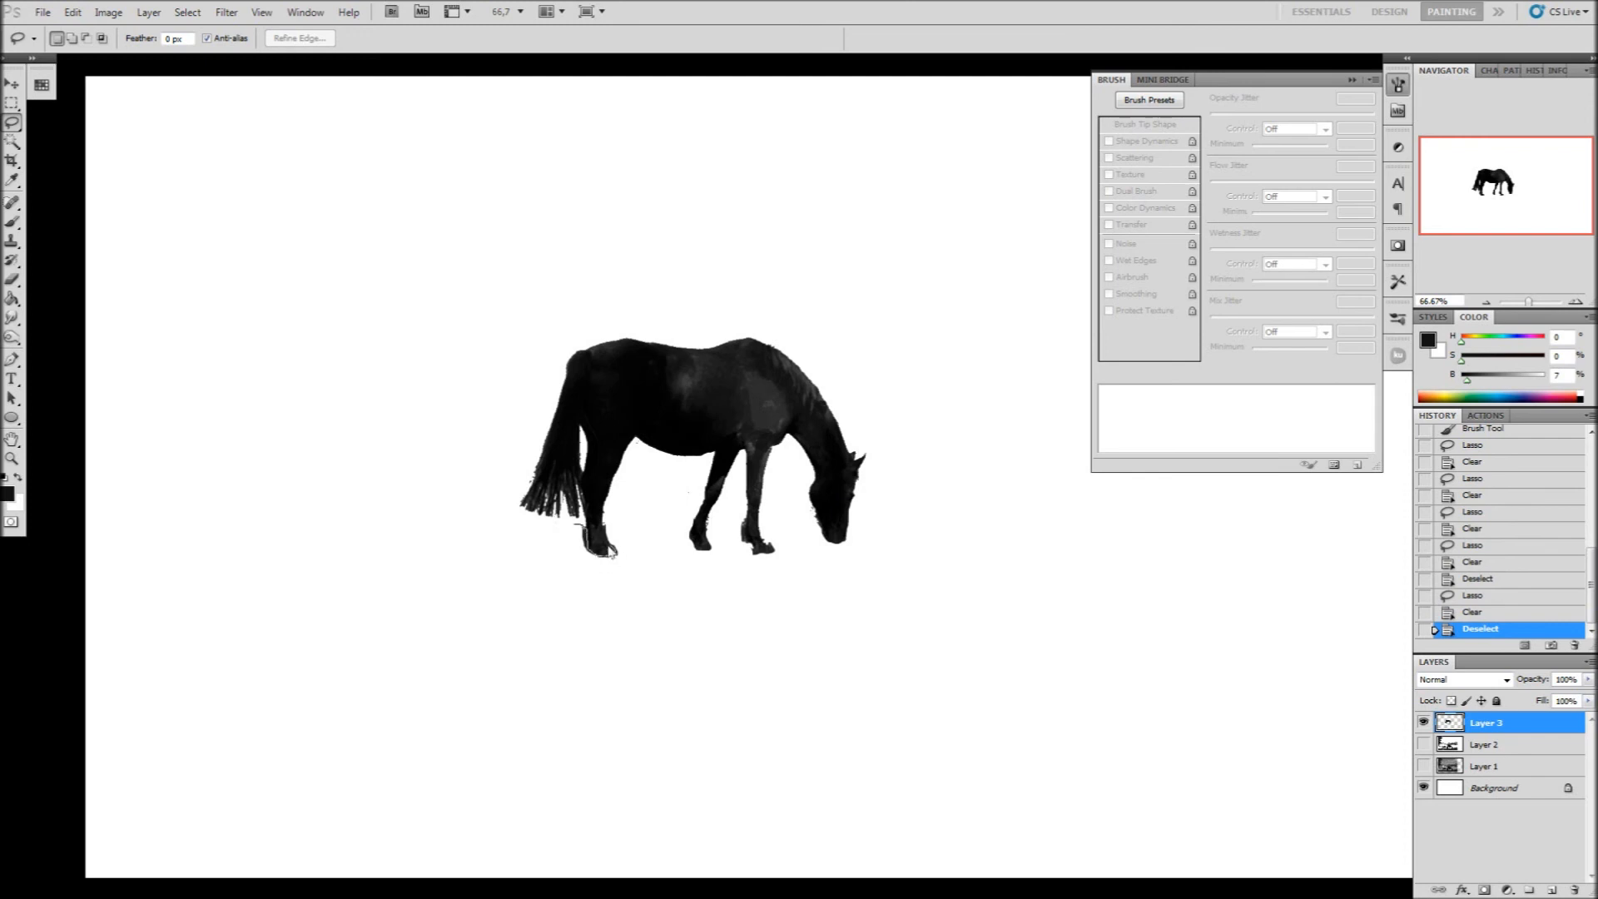
Trim the ragged remnants around the horse's rear hoof and front hoof with lasso selections, leaving nothing selected
{"action": "mouse_move", "coordinate": [608, 523]}
{"action": "left_mouse_down"}
{"action": "mouse_move", "coordinate": [641, 571]}
{"action": "mouse_move", "coordinate": [577, 606]}
{"action": "left_mouse_up"}
{"action": "key", "text": "Delete"}
{"action": "left_click", "coordinate": [796, 346]}
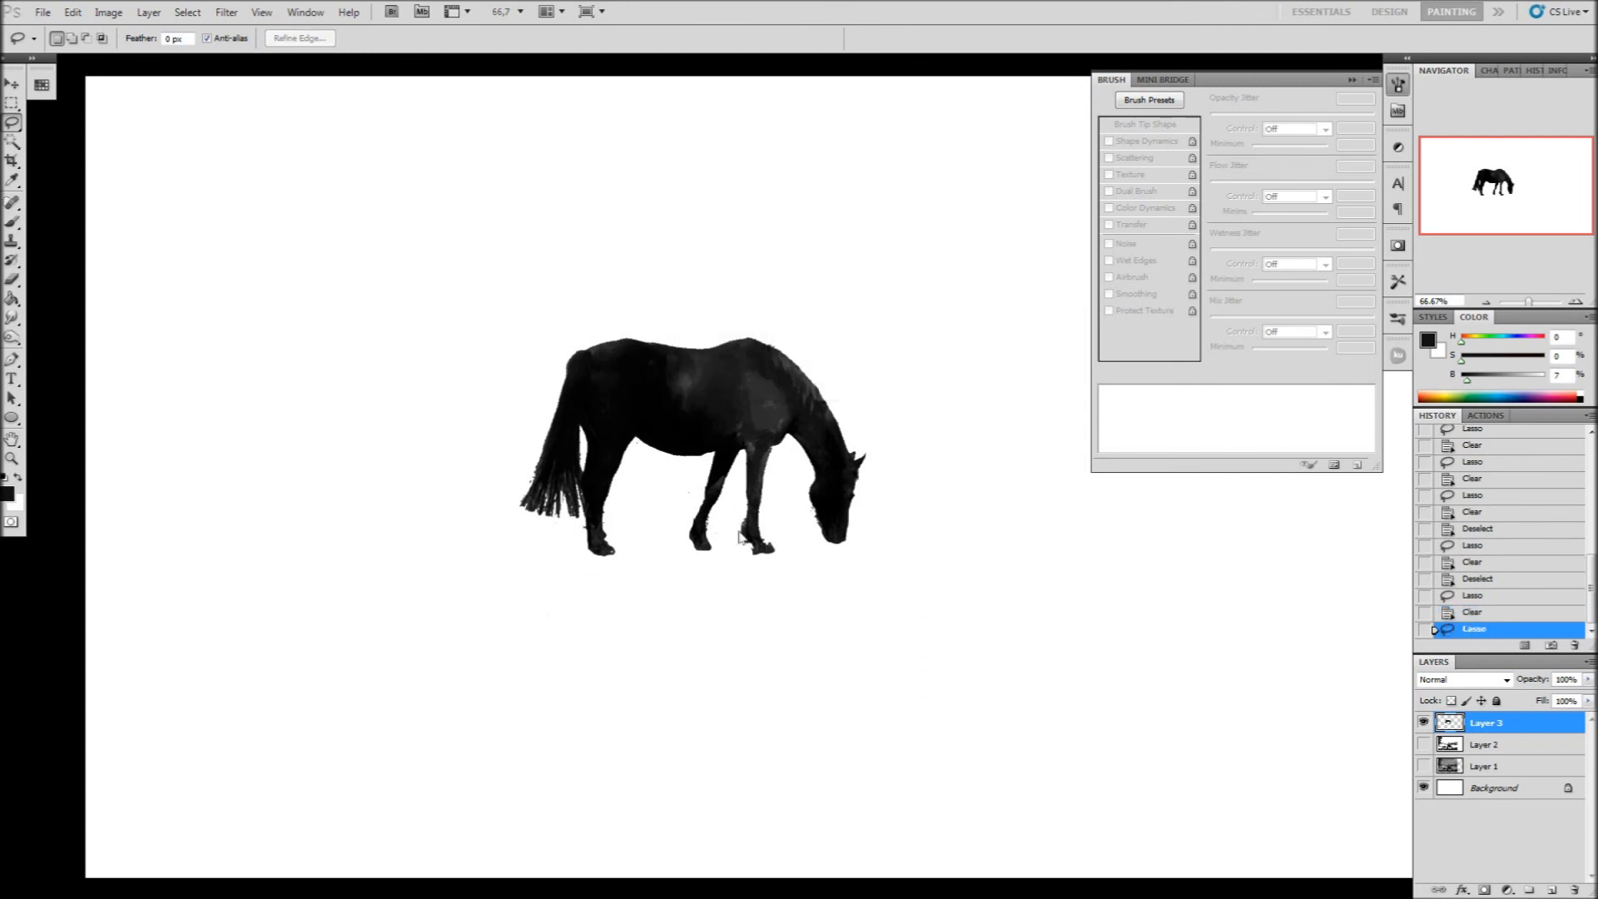
{"action": "mouse_move", "coordinate": [753, 556]}
{"action": "left_mouse_down"}
{"action": "mouse_move", "coordinate": [741, 563]}
{"action": "mouse_move", "coordinate": [728, 526]}
{"action": "left_mouse_up"}
{"action": "key", "text": "Delete"}
{"action": "key", "text": "ctrl+d"}
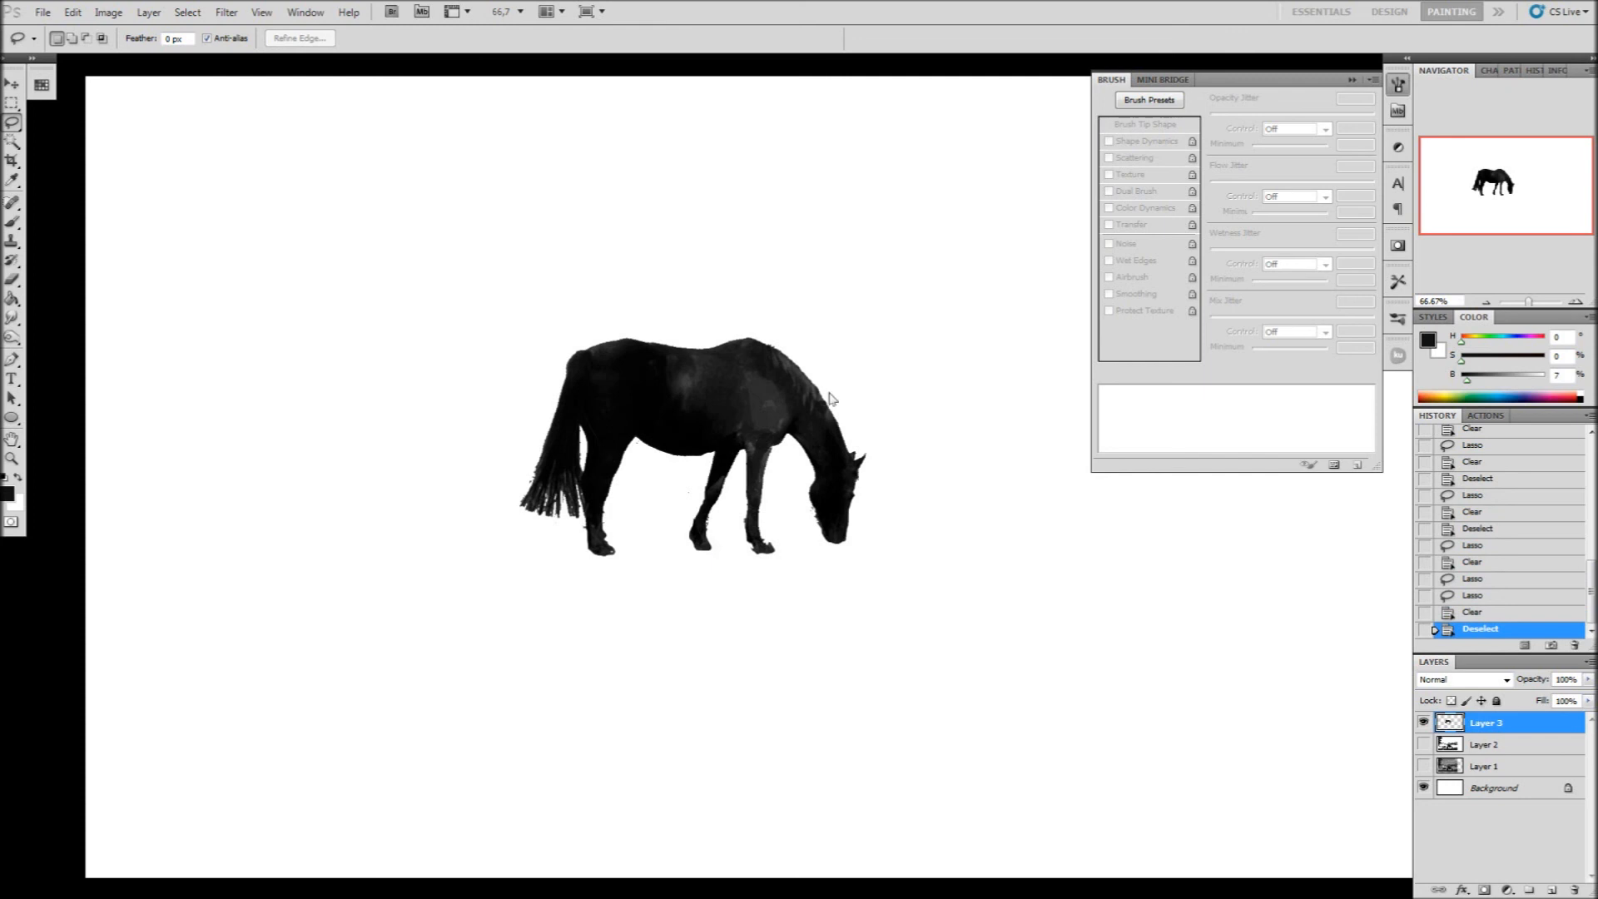
Select the whole horse with a loose lasso outline, define it as a brush preset named "horse", and clear the selection
{"action": "mouse_move", "coordinate": [885, 362]}
{"action": "left_mouse_down"}
{"action": "mouse_move", "coordinate": [446, 535]}
{"action": "mouse_move", "coordinate": [920, 502]}
{"action": "mouse_move", "coordinate": [907, 494]}
{"action": "left_mouse_up"}
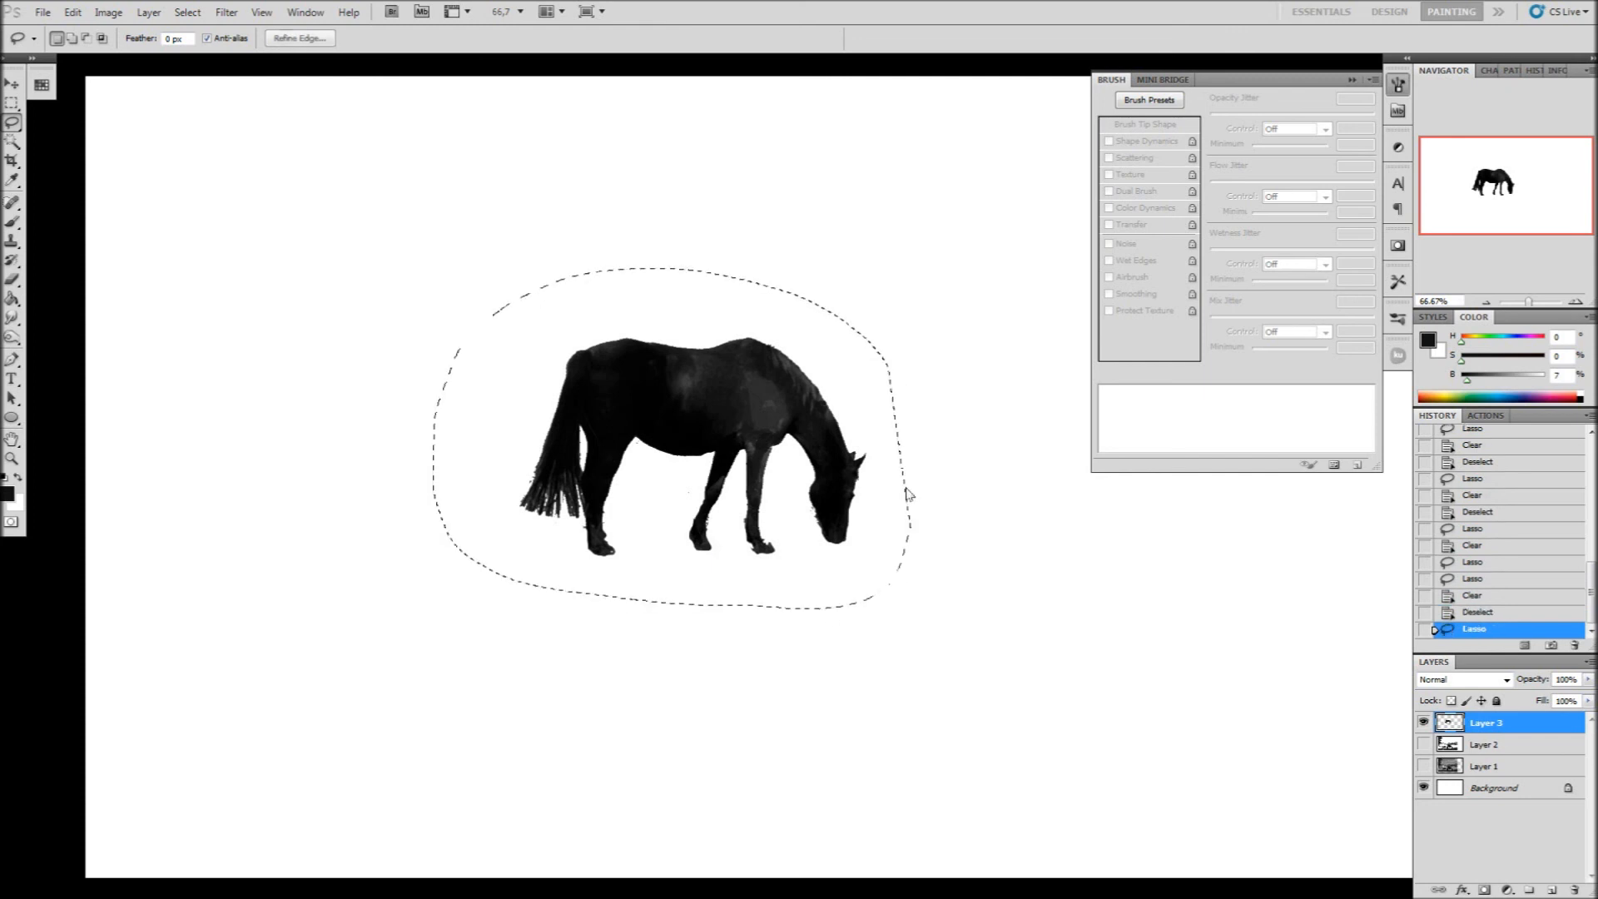
{"action": "left_click", "coordinate": [108, 11]}
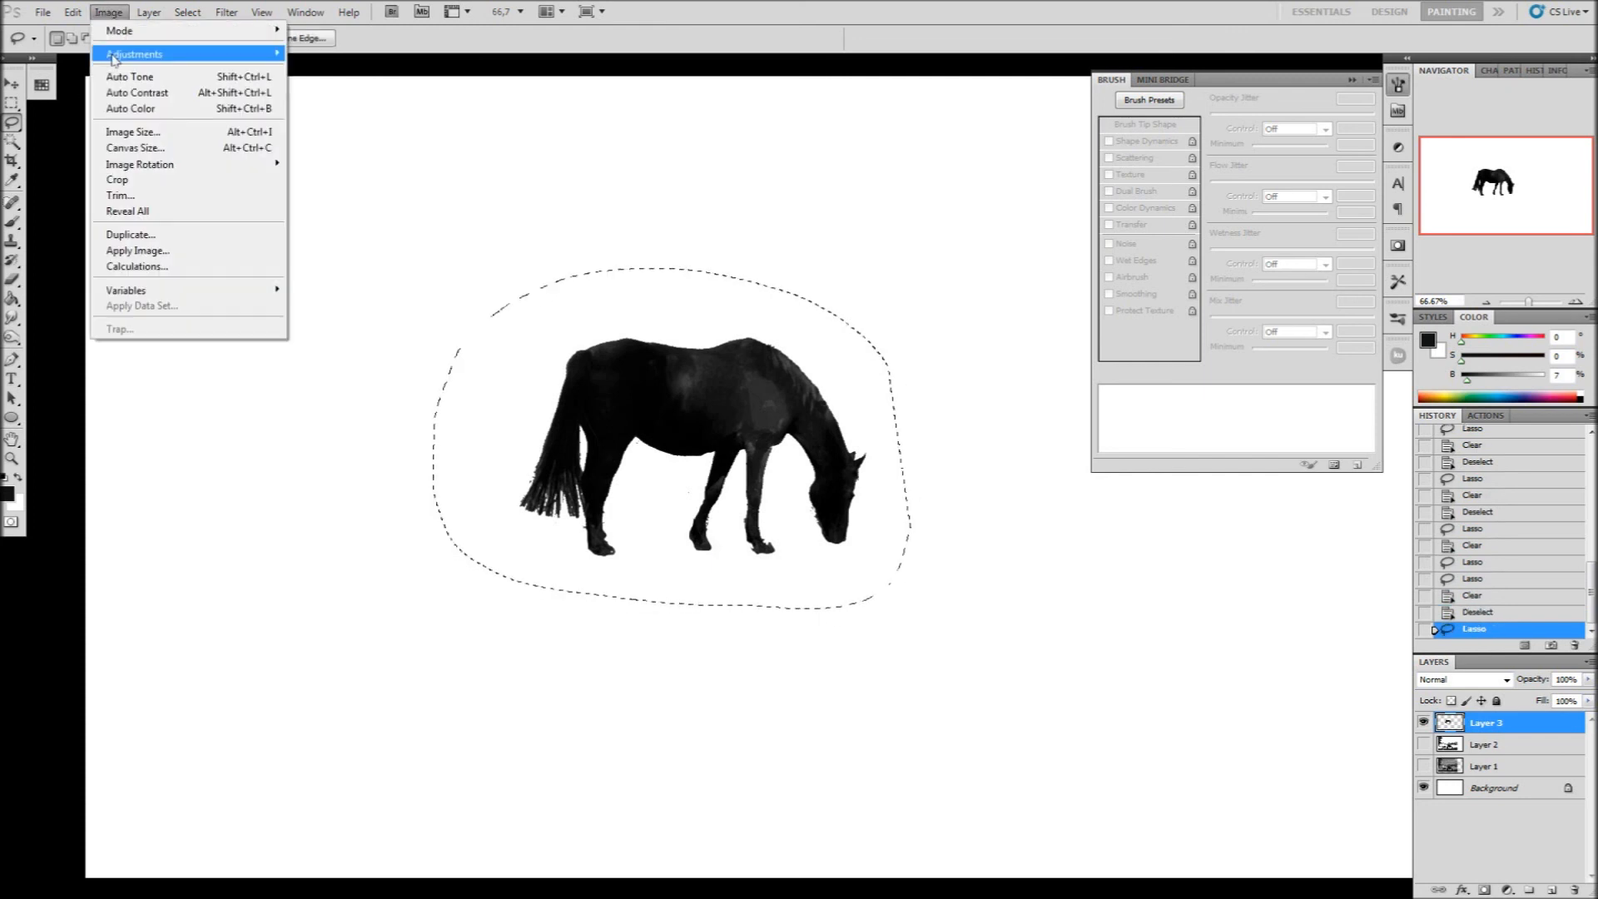
{"action": "mouse_move", "coordinate": [72, 12]}
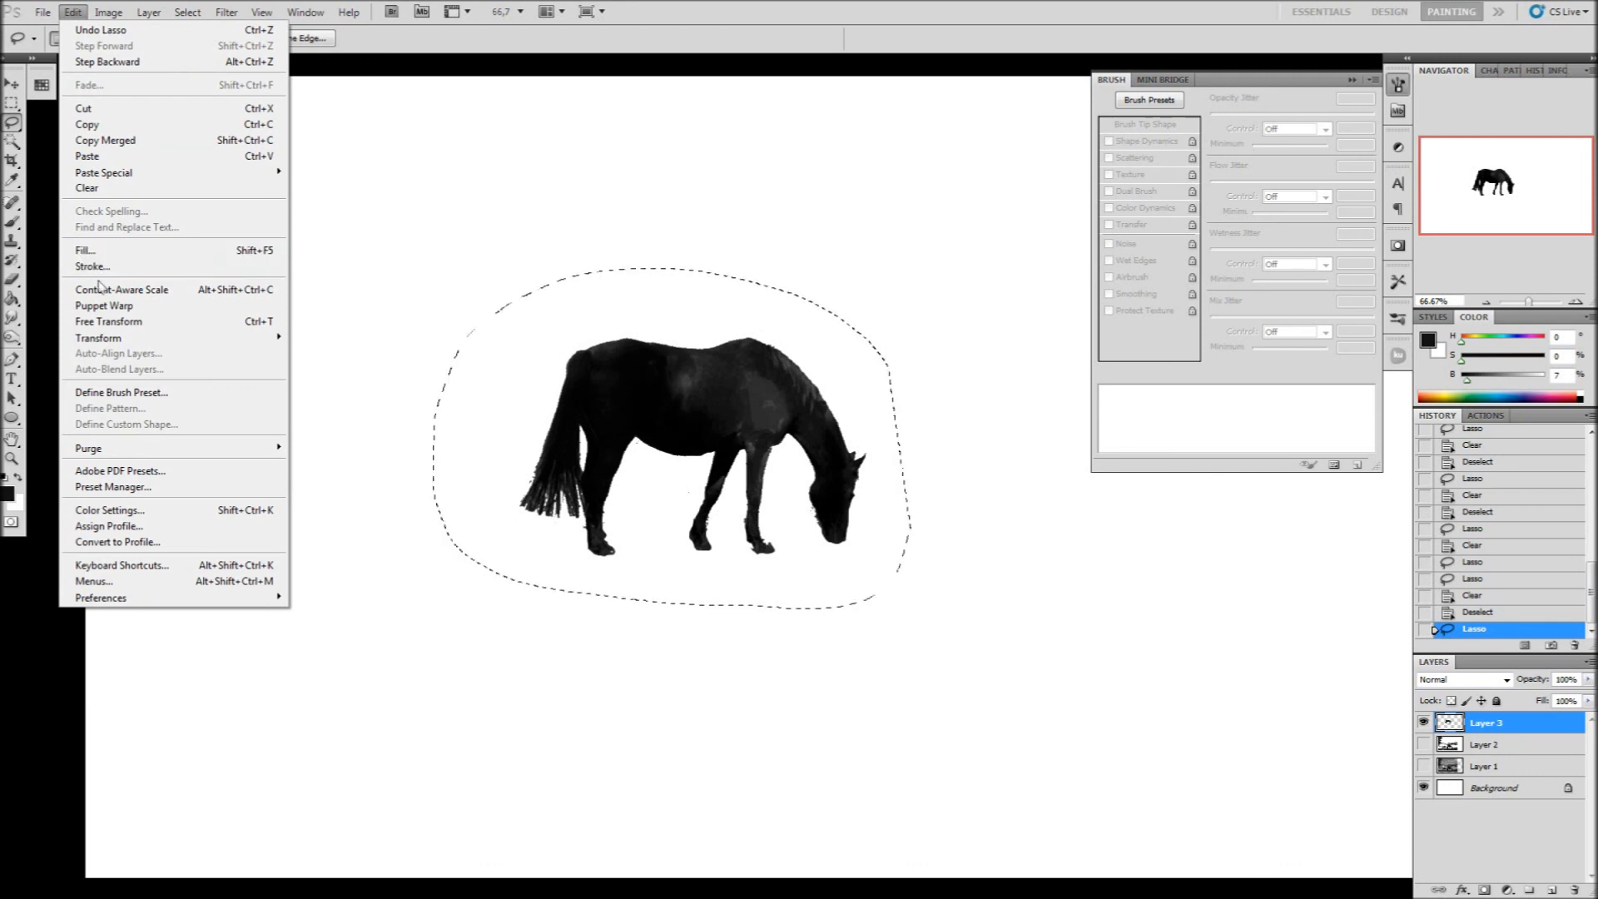
{"action": "left_click", "coordinate": [150, 392]}
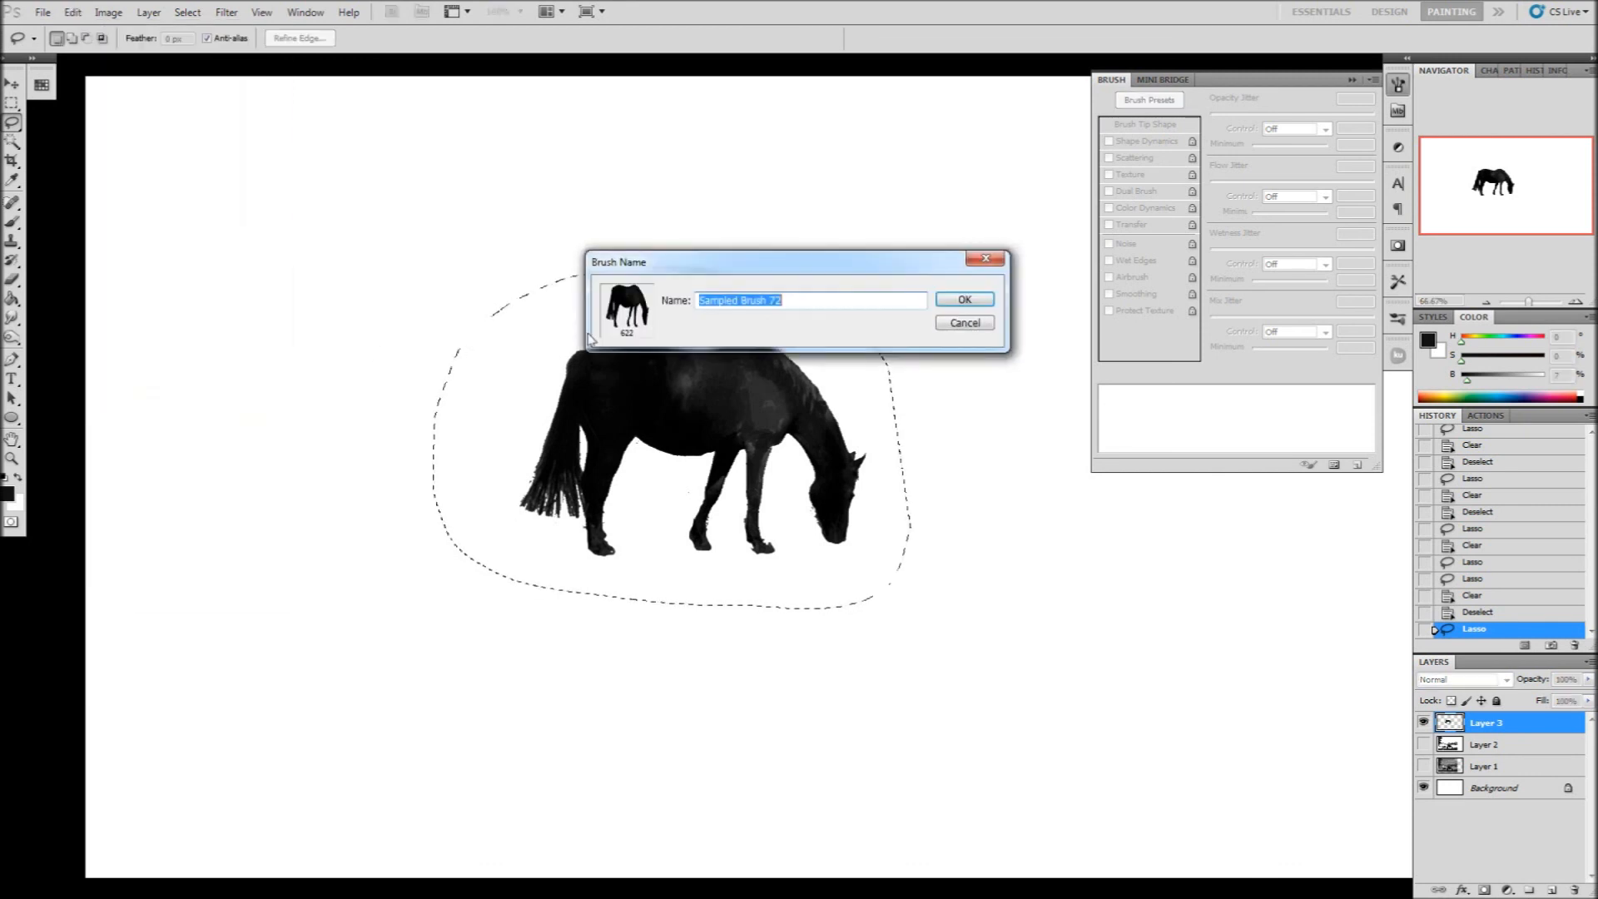
{"action": "type", "text": "horse"}
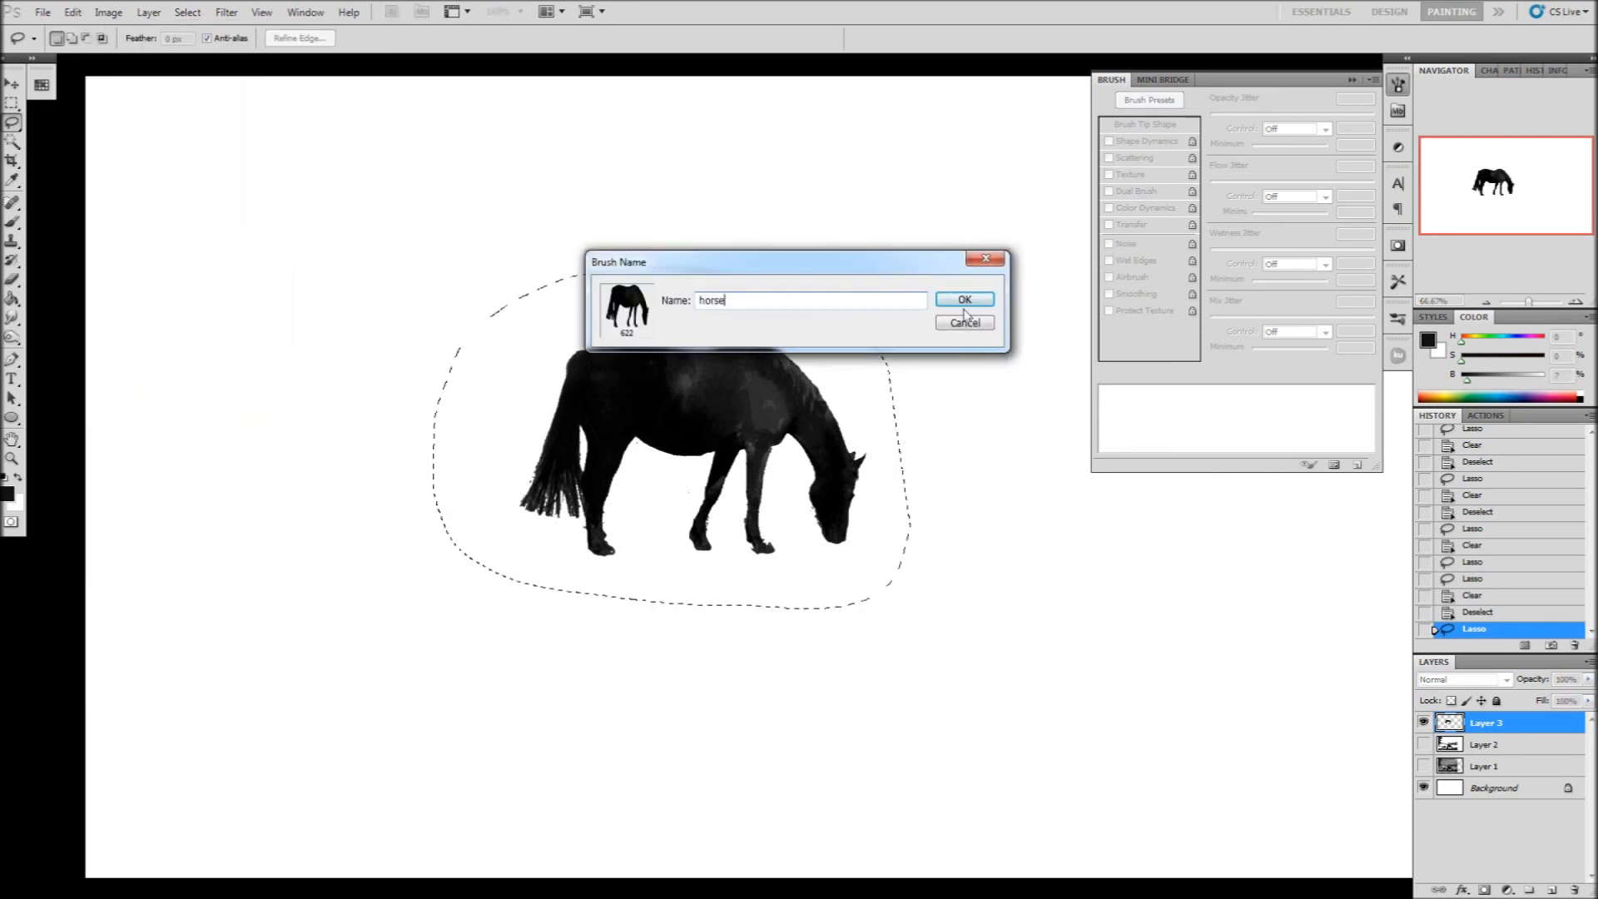
{"action": "left_click", "coordinate": [963, 305]}
{"action": "key", "text": "ctrl+d"}
Hide the cleaned-up horse layer and choose the new 622 px horse preset for the Brush tool
{"action": "left_click", "coordinate": [1423, 722]}
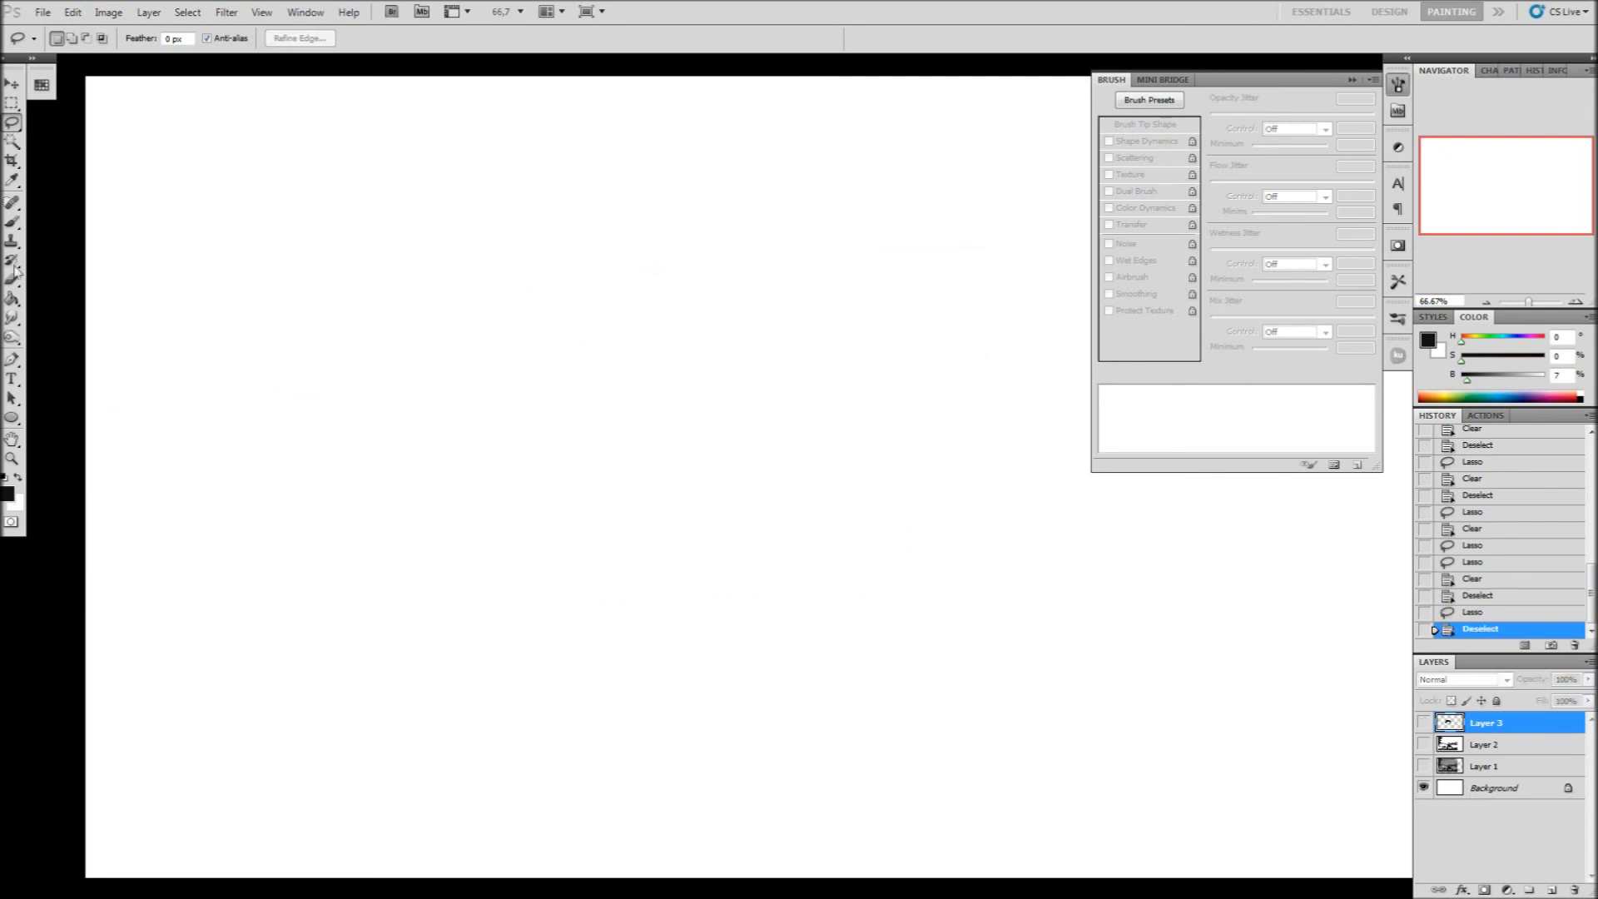
{"action": "left_click", "coordinate": [12, 222]}
{"action": "right_click", "coordinate": [589, 360]}
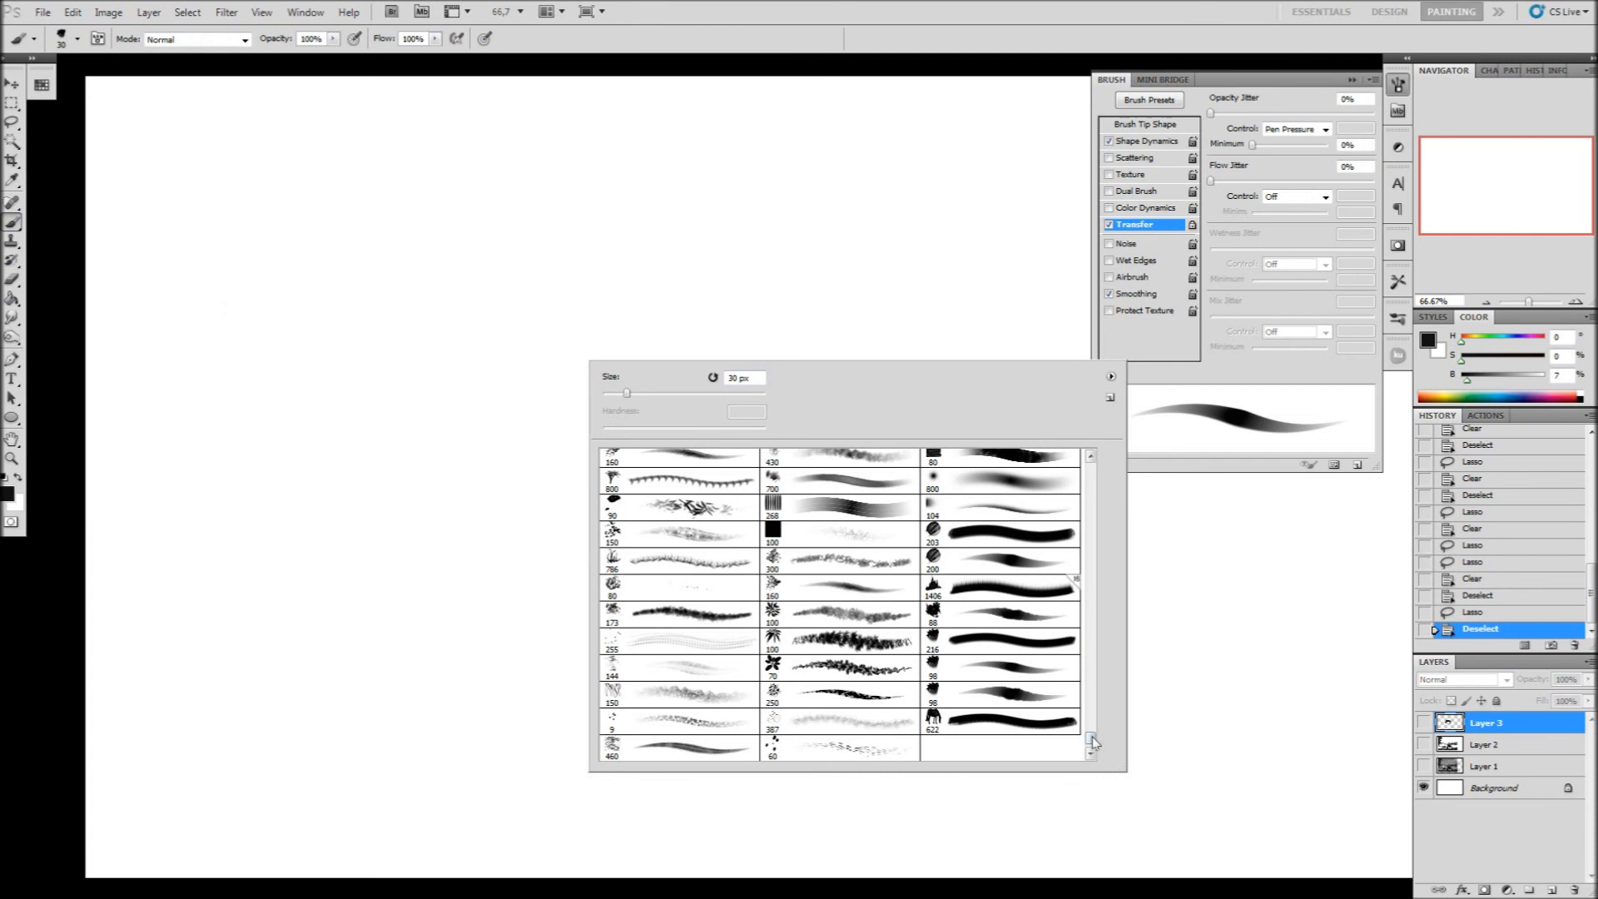
{"action": "scroll", "coordinate": [1092, 740], "scroll_direction": "down", "scroll_amount": 1}
{"action": "left_click", "coordinate": [984, 699]}
Add a new layer and stamp dark horses across its lower half with the brush size reduced to 401 px
{"action": "left_click", "coordinate": [1553, 889]}
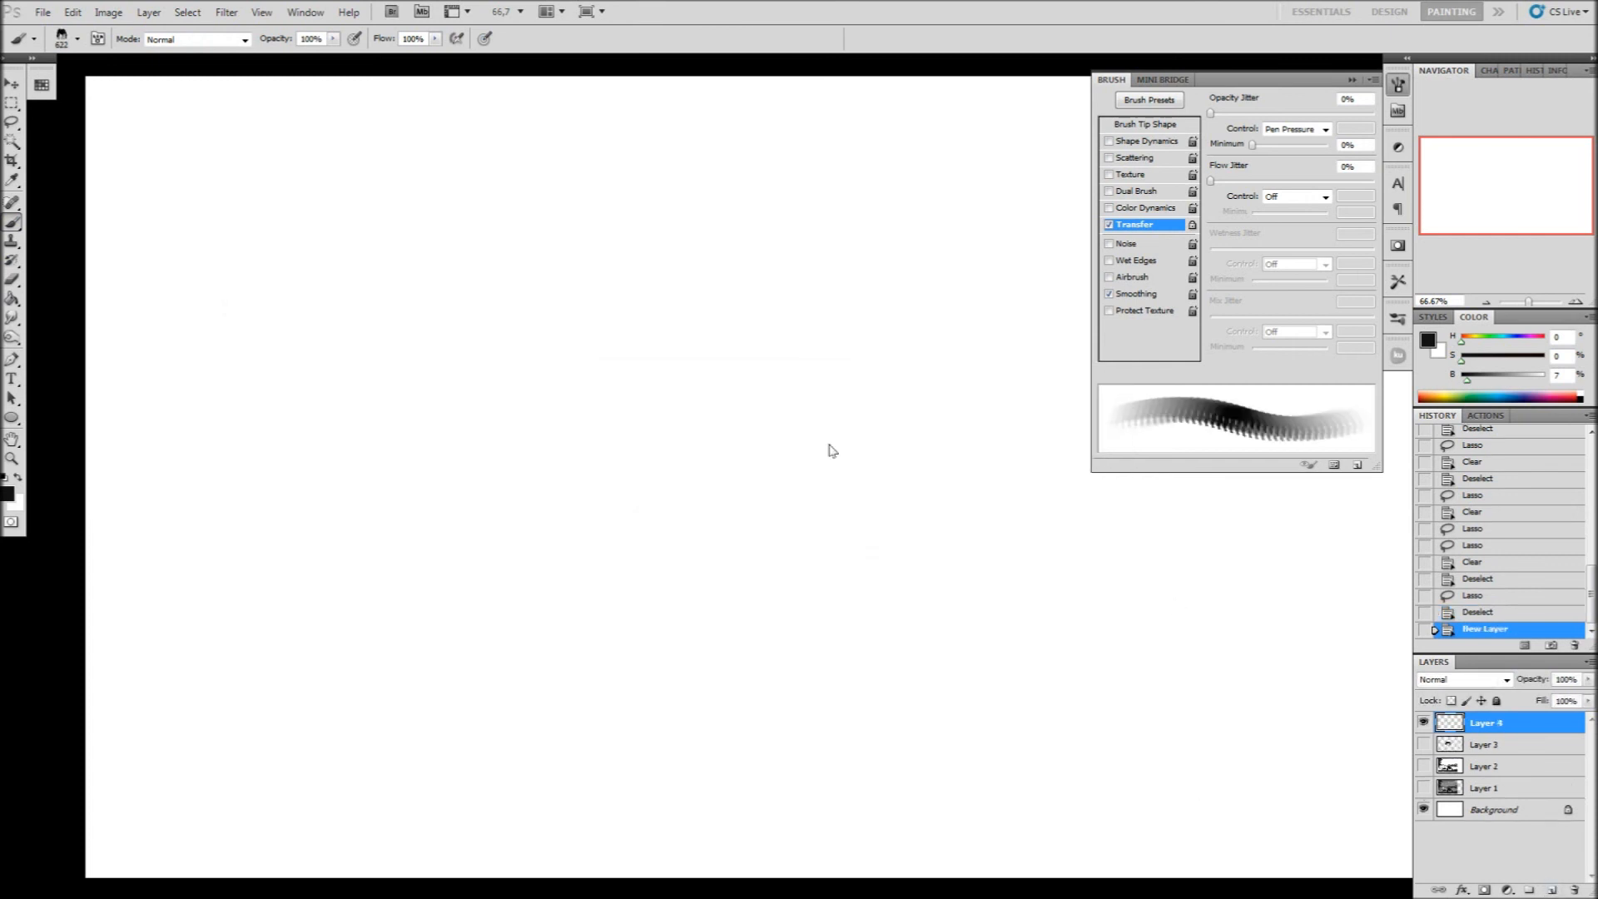
{"action": "right_click", "coordinate": [694, 407]}
{"action": "left_click_drag", "start_coordinate": [857, 427], "coordinate": [847, 425]}
{"action": "left_click_drag", "start_coordinate": [367, 591], "coordinate": [402, 591]}
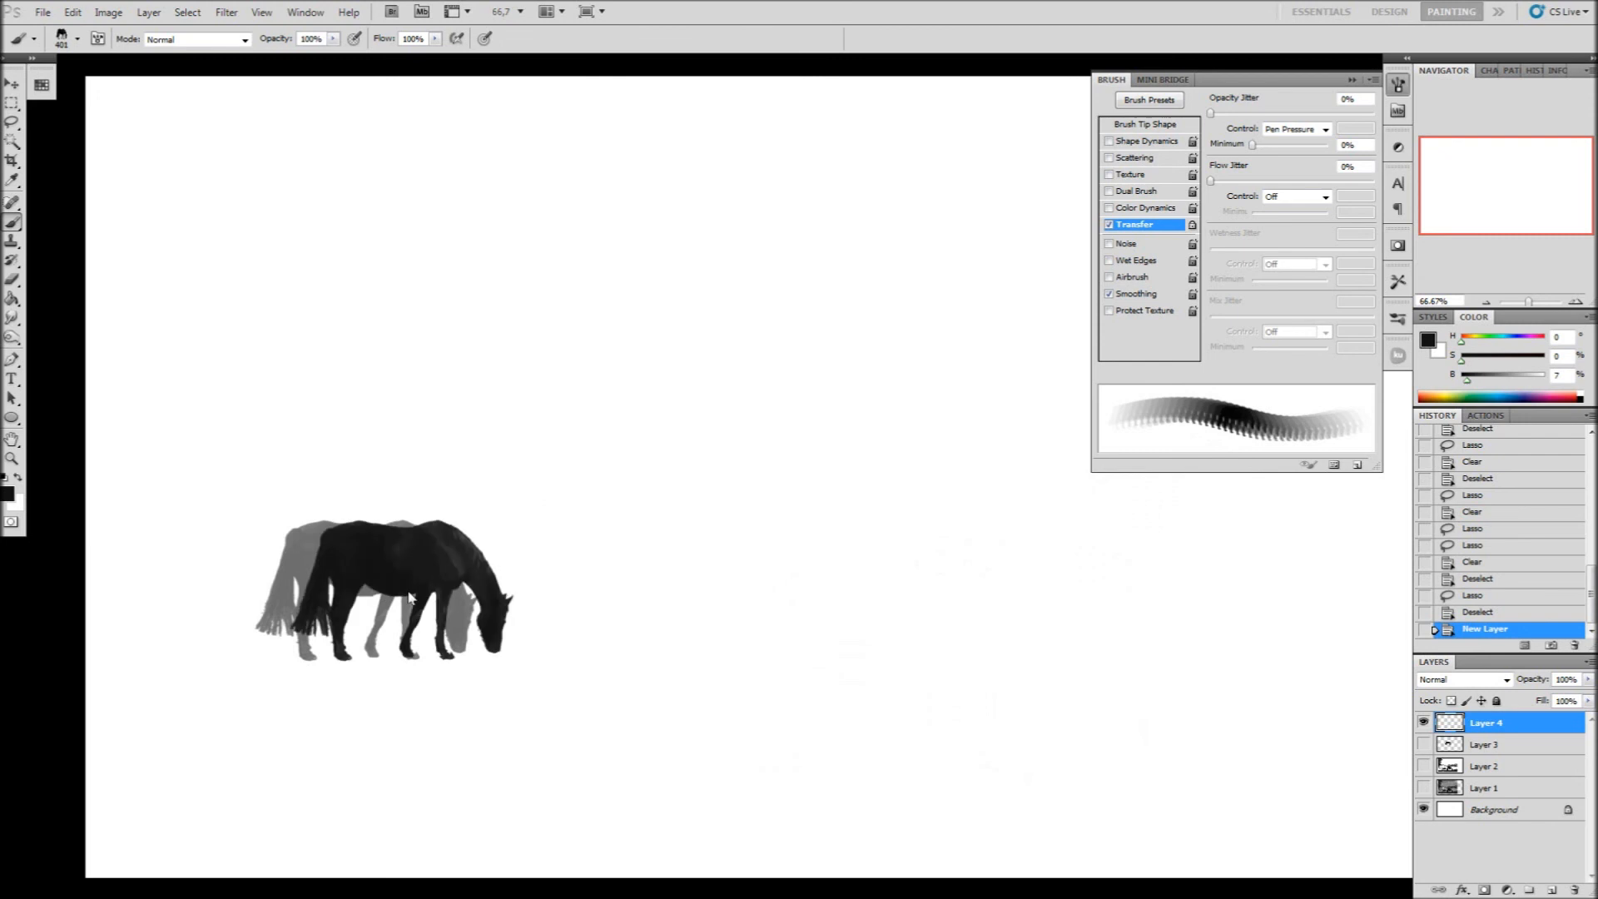
{"action": "left_click", "coordinate": [769, 592]}
{"action": "left_click", "coordinate": [768, 594]}
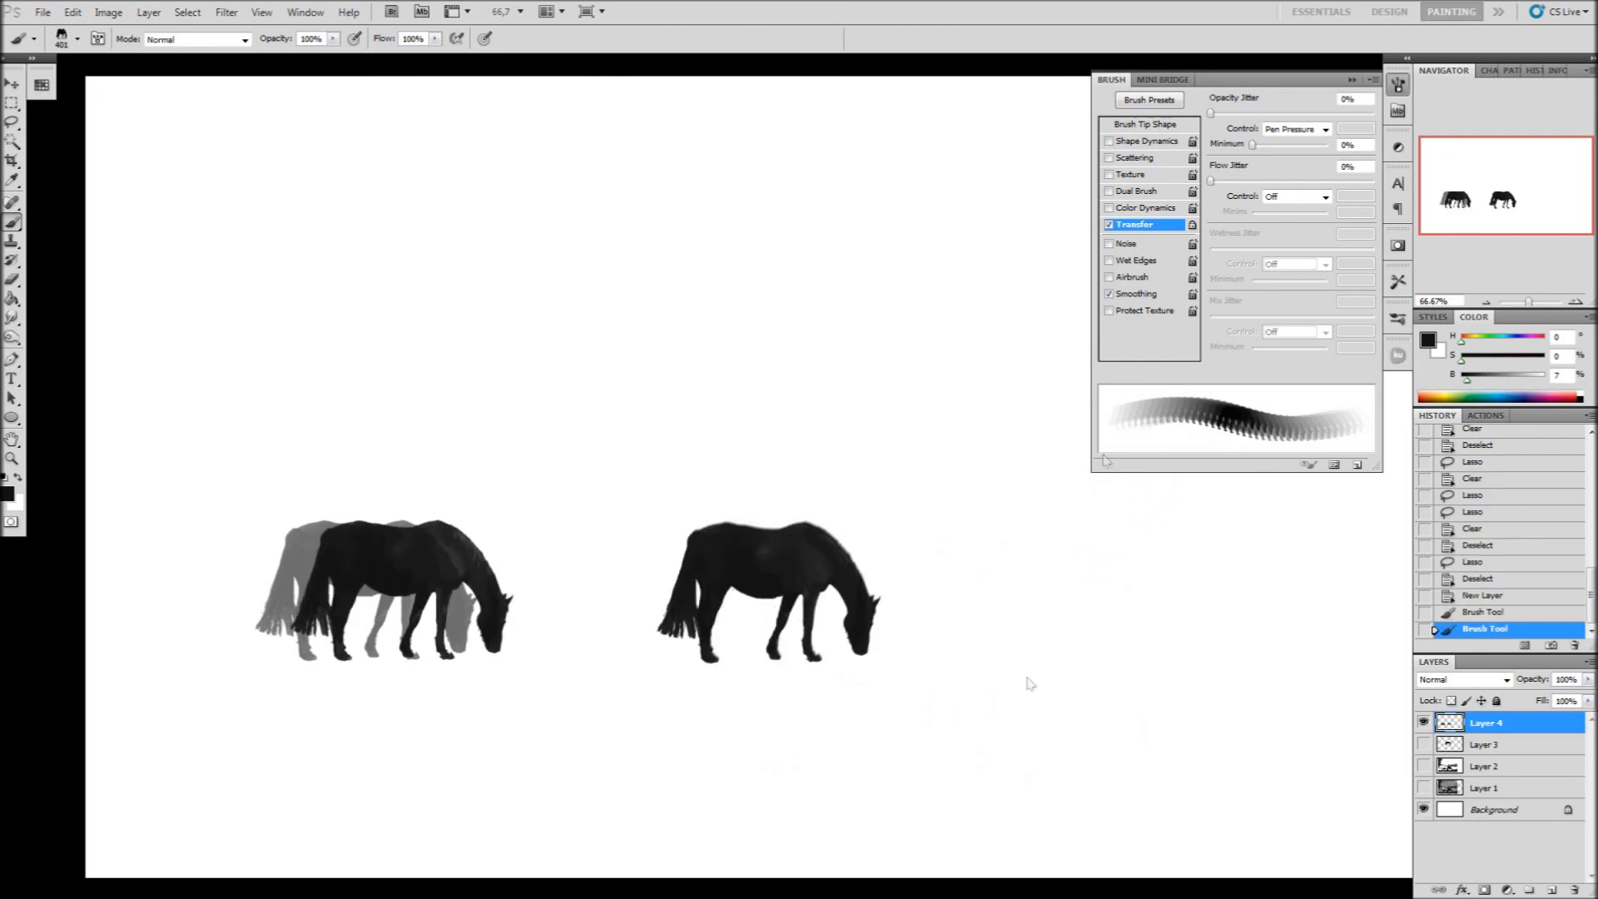
Flatten the brush tip to 72% roundness and stamp a squashed horse to the right of the dark ones
{"action": "left_click", "coordinate": [1138, 124]}
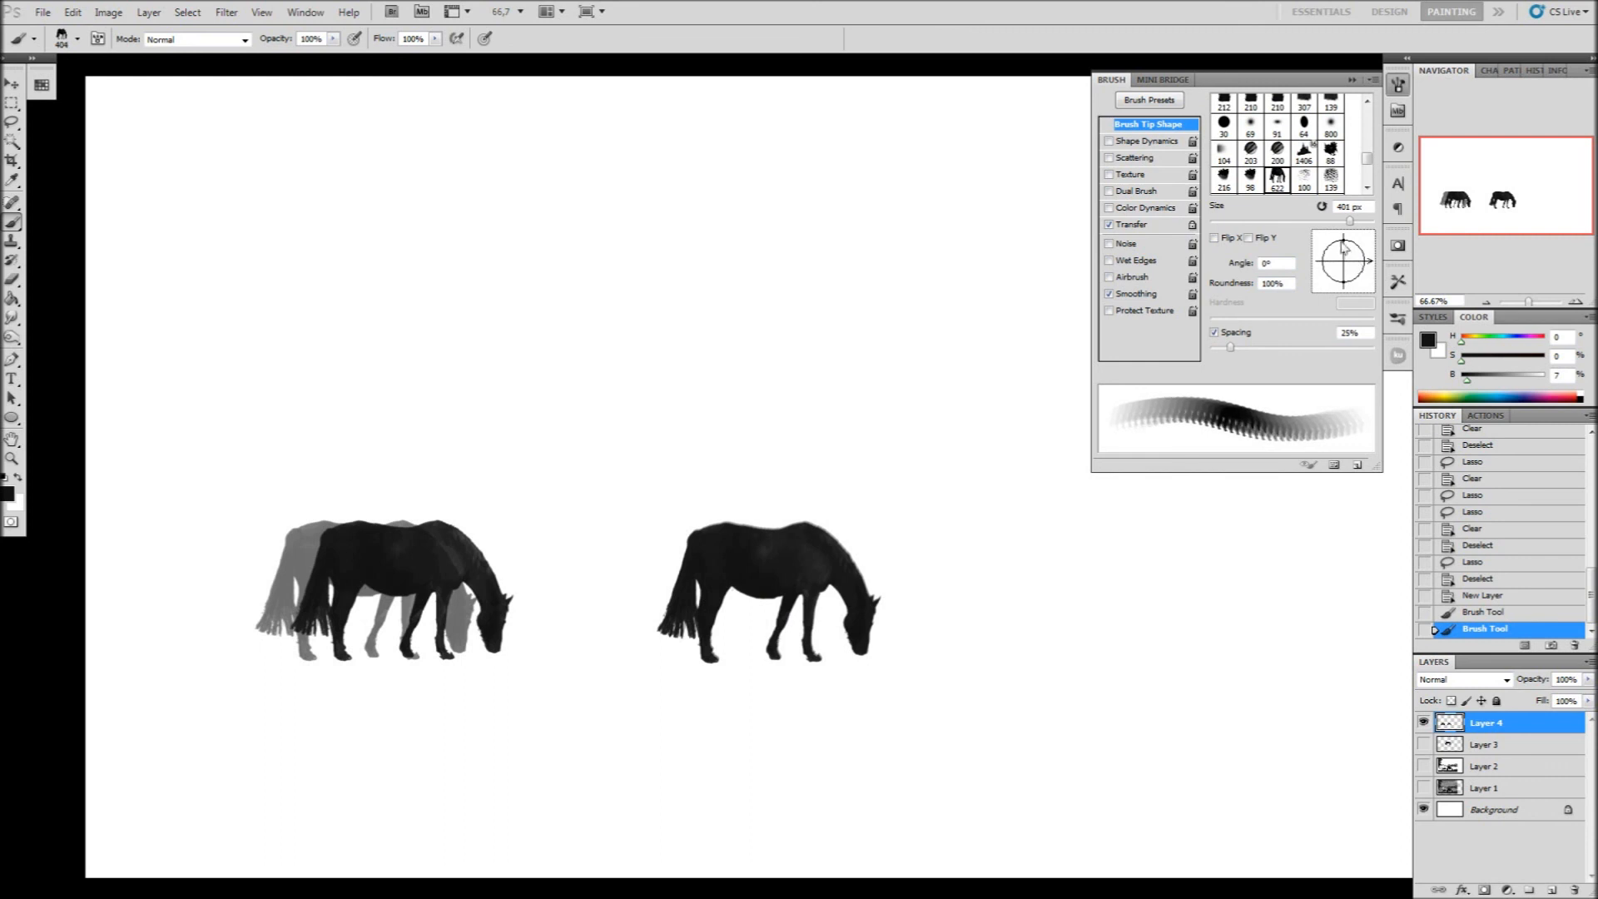
{"action": "left_click_drag", "start_coordinate": [1343, 240], "coordinate": [1343, 247]}
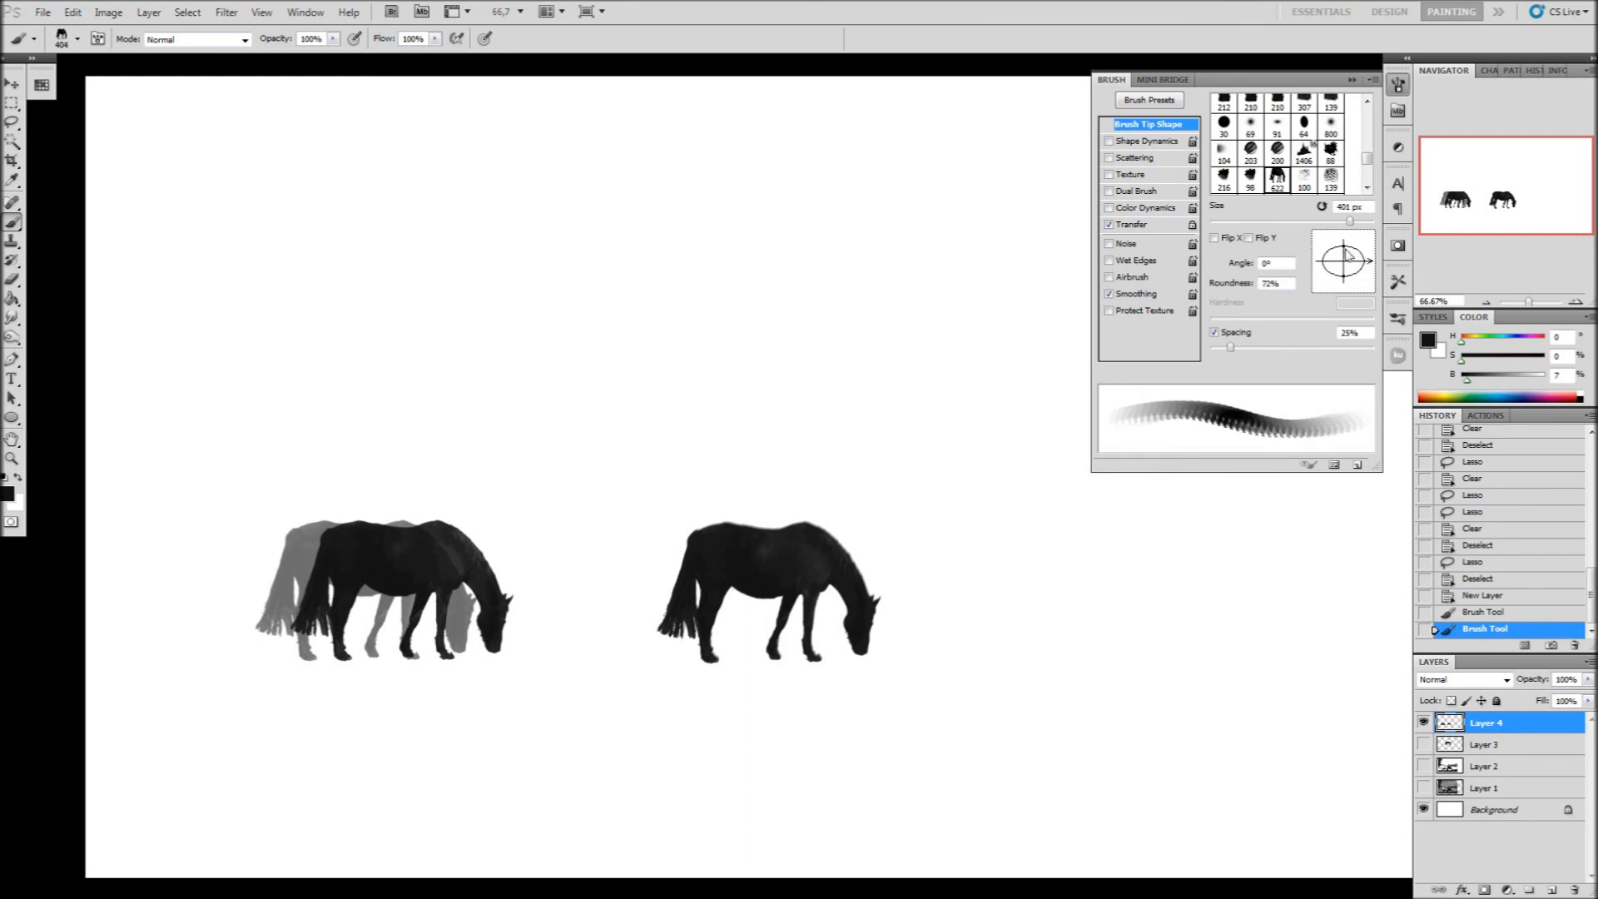
{"action": "left_click", "coordinate": [1064, 601]}
Set the brush tip to a 27° angle with 100% roundness and stamp two tilted horses
{"action": "mouse_move", "coordinate": [1342, 247]}
{"action": "left_mouse_down"}
{"action": "mouse_move", "coordinate": [1369, 265]}
{"action": "mouse_move", "coordinate": [1367, 249]}
{"action": "left_mouse_up"}
{"action": "left_click", "coordinate": [1284, 576]}
{"action": "left_click", "coordinate": [647, 417]}
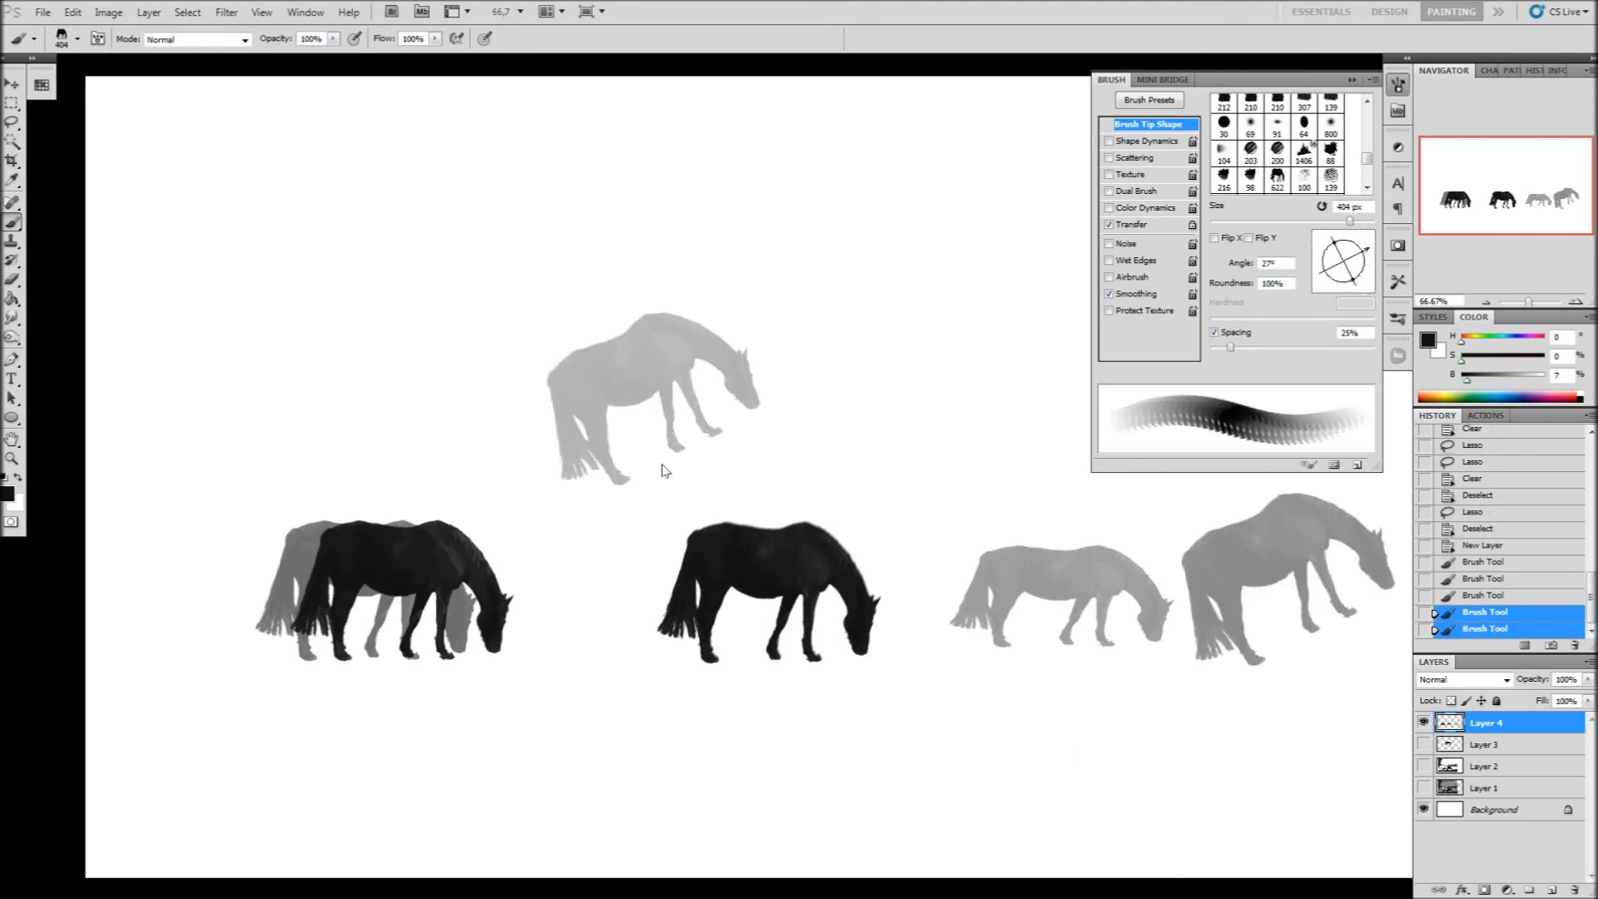
Rotate the brush tip further, ending at -119°, and stamp more horses across the upper canvas
{"action": "mouse_move", "coordinate": [1358, 247]}
{"action": "left_mouse_down"}
{"action": "mouse_move", "coordinate": [1367, 264]}
{"action": "mouse_move", "coordinate": [1328, 288]}
{"action": "left_mouse_up"}
{"action": "left_click", "coordinate": [918, 381]}
{"action": "left_click", "coordinate": [840, 216]}
{"action": "left_click", "coordinate": [420, 306]}
{"action": "left_click", "coordinate": [424, 414]}
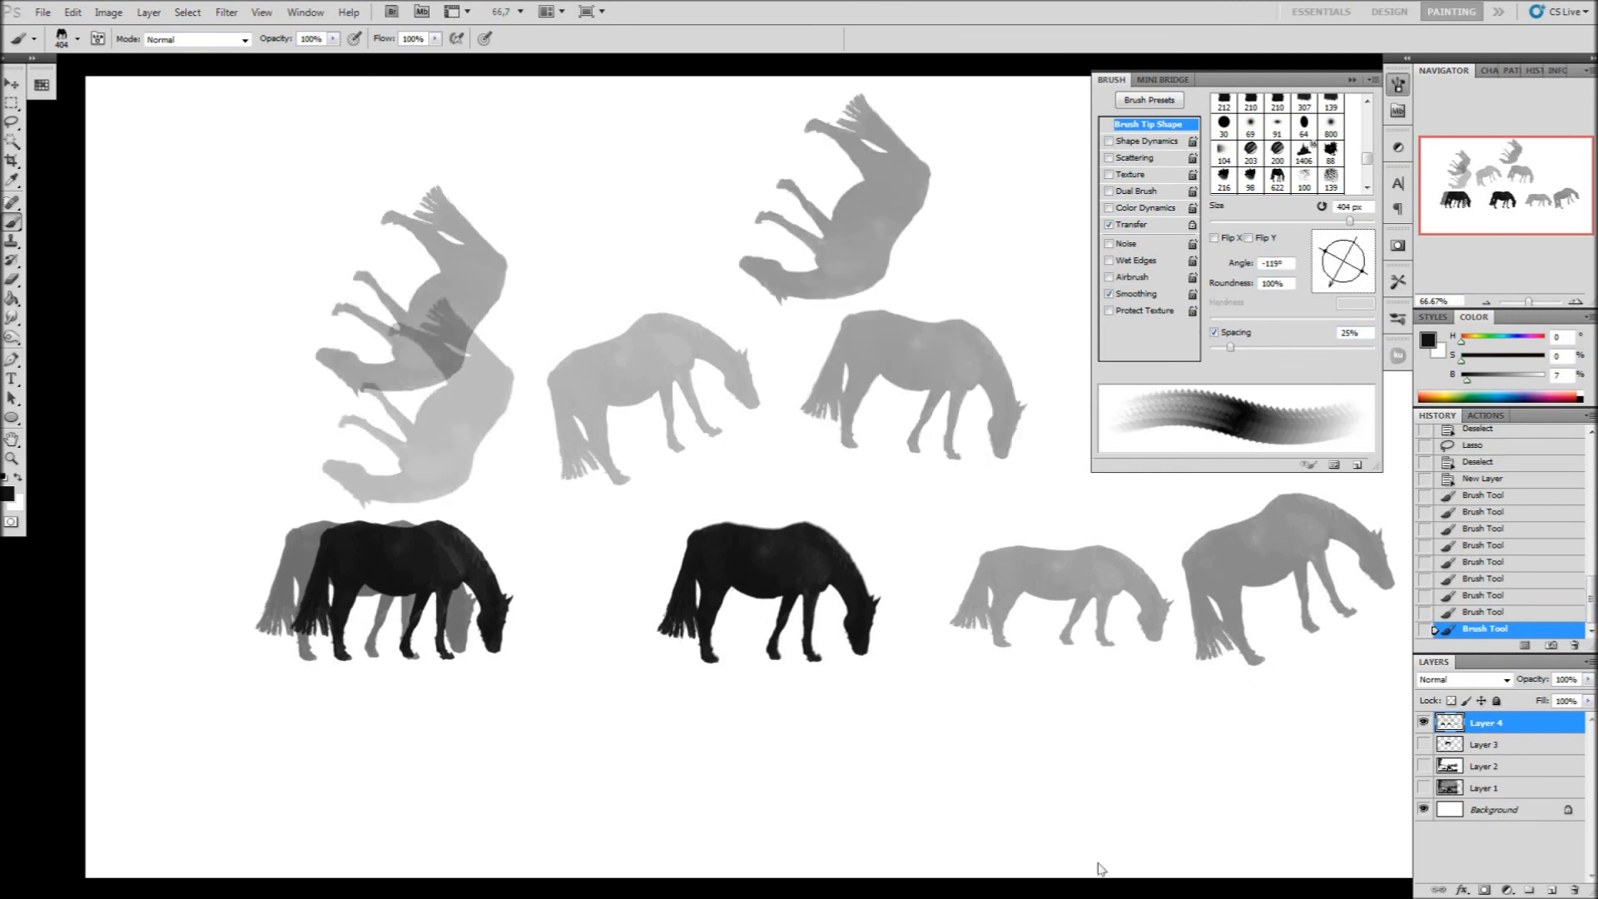